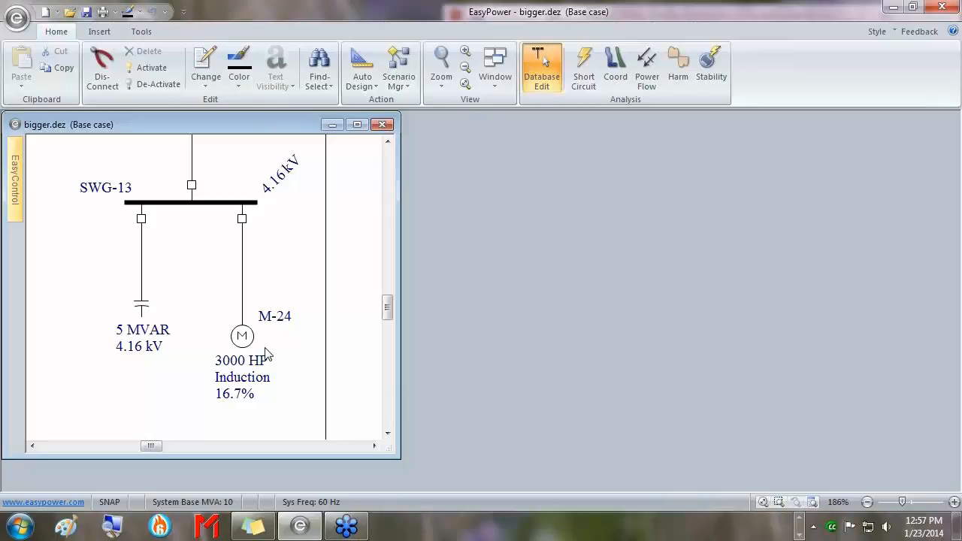
Switch to Dynamic Stability, then arrange the one-line diagram, DS Plots and DS Messages panes.
drag(242, 125, 253, 136)
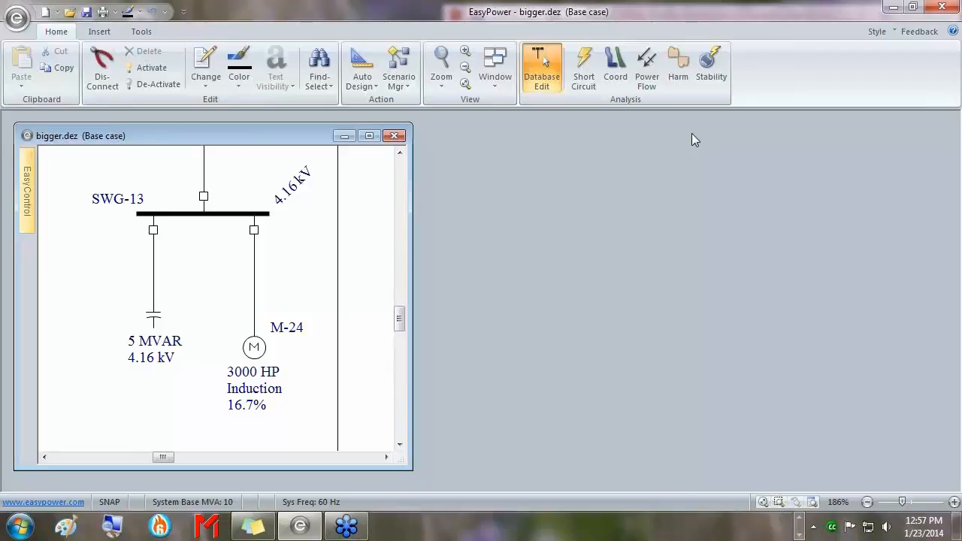
click(711, 73)
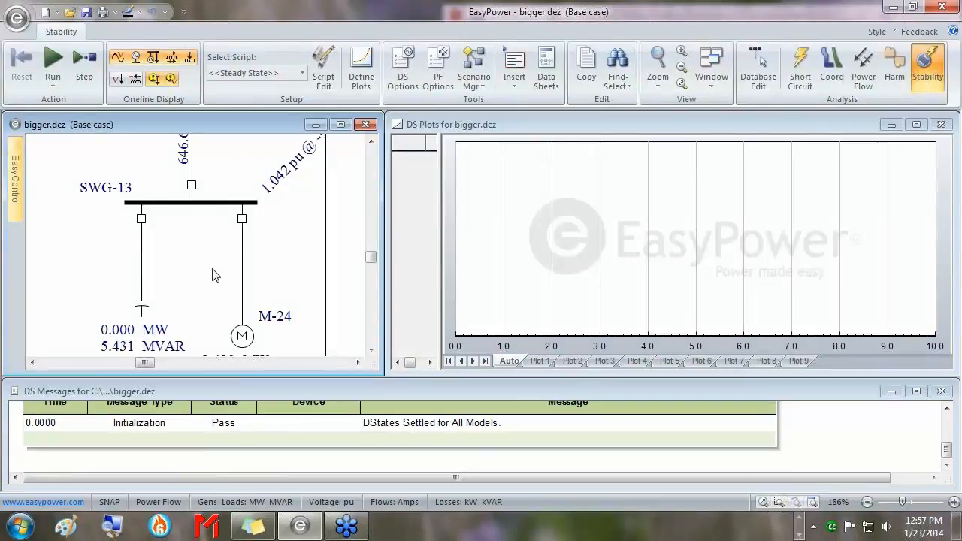
drag(368, 376, 381, 415)
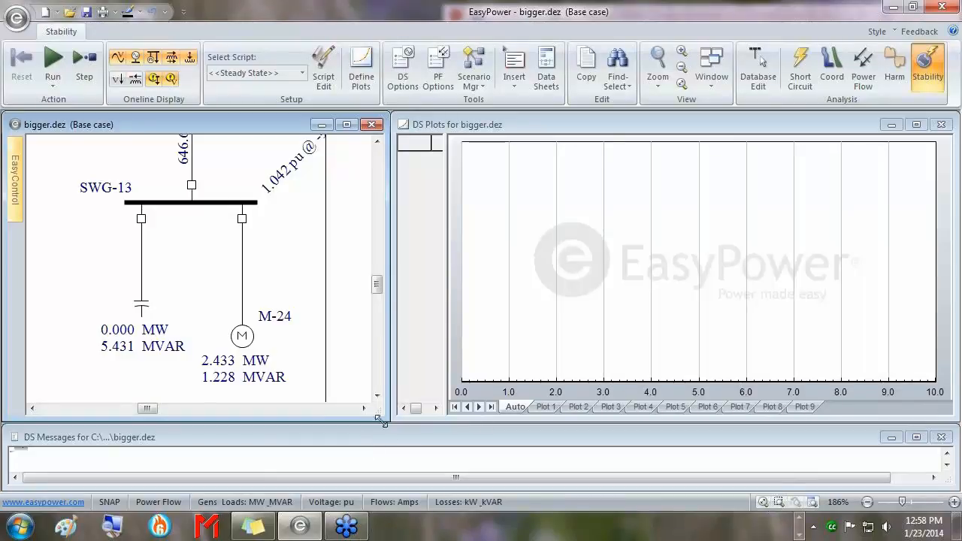
drag(379, 420, 389, 402)
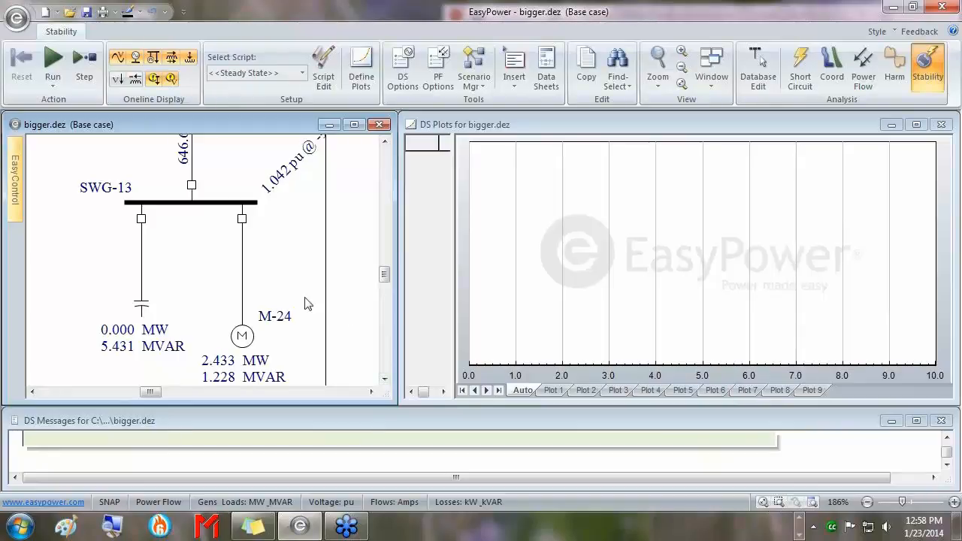
drag(305, 296, 299, 273)
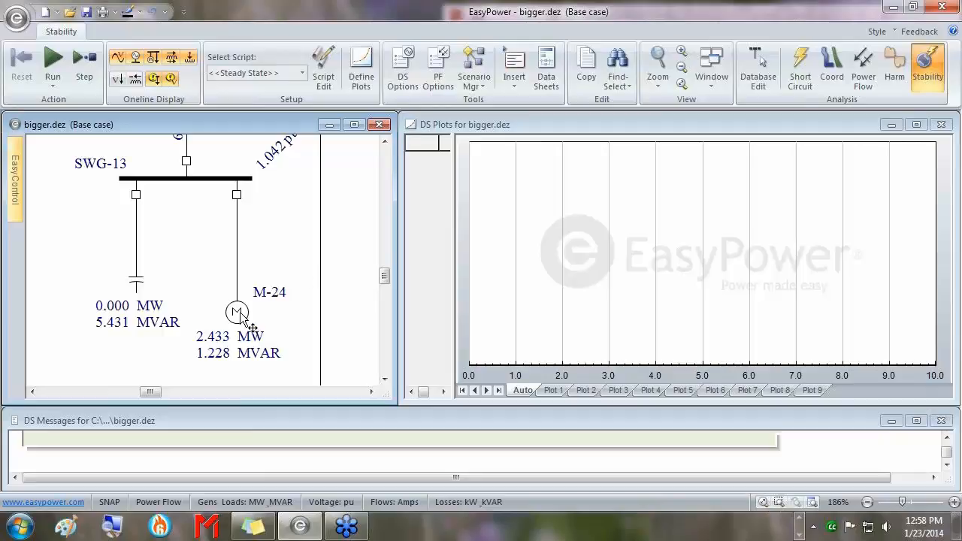
Open breaker BH-53 and re-solve power flow, then close it to simulate the M-24 start.
right_click(234, 192)
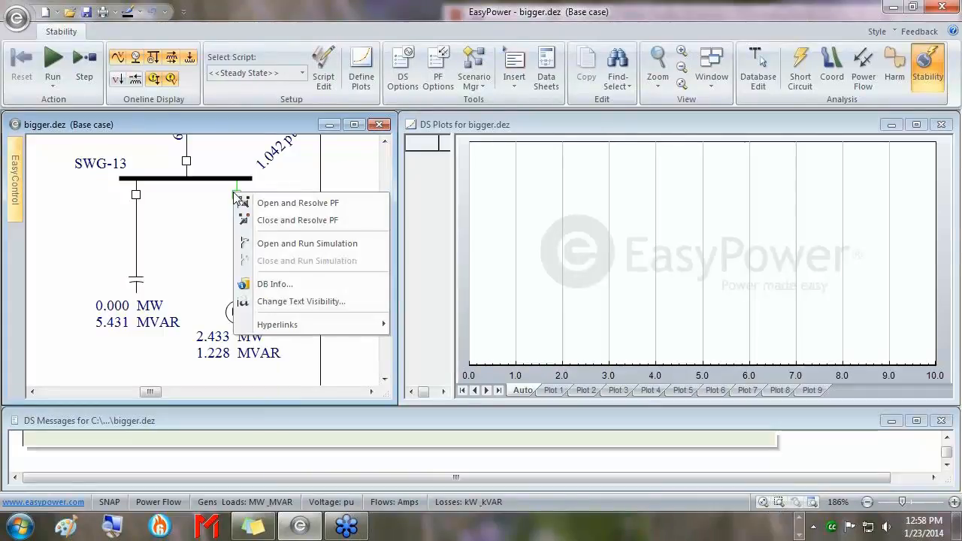
click(296, 204)
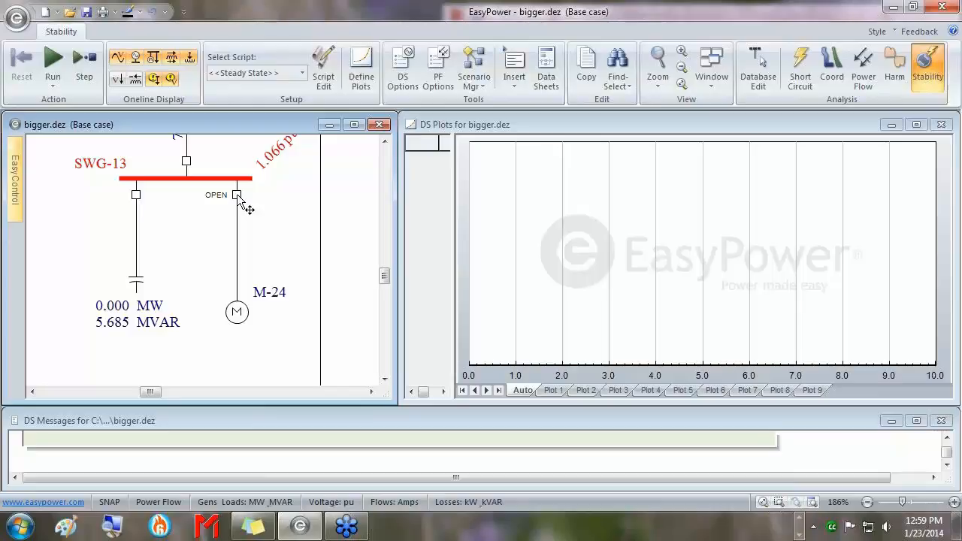
double_click(237, 196)
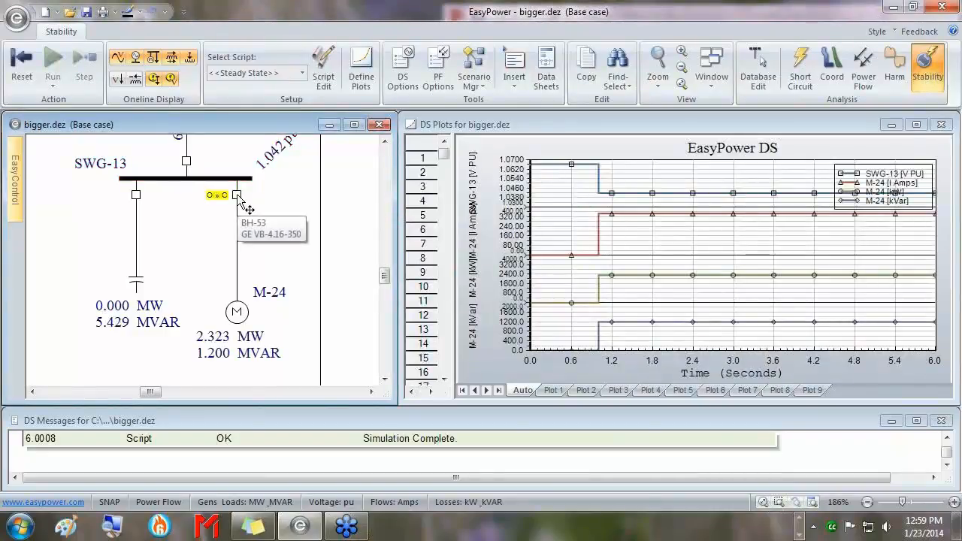
click(917, 124)
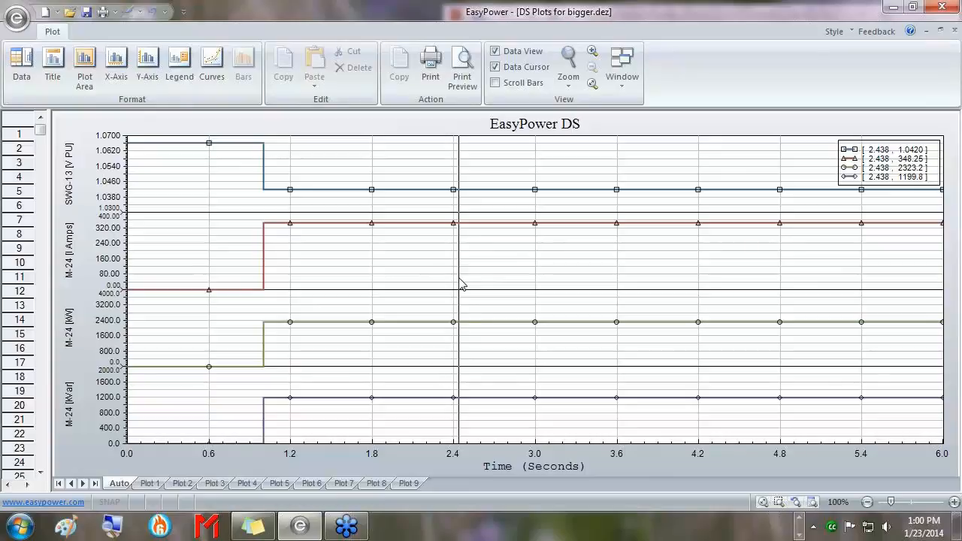
click(755, 248)
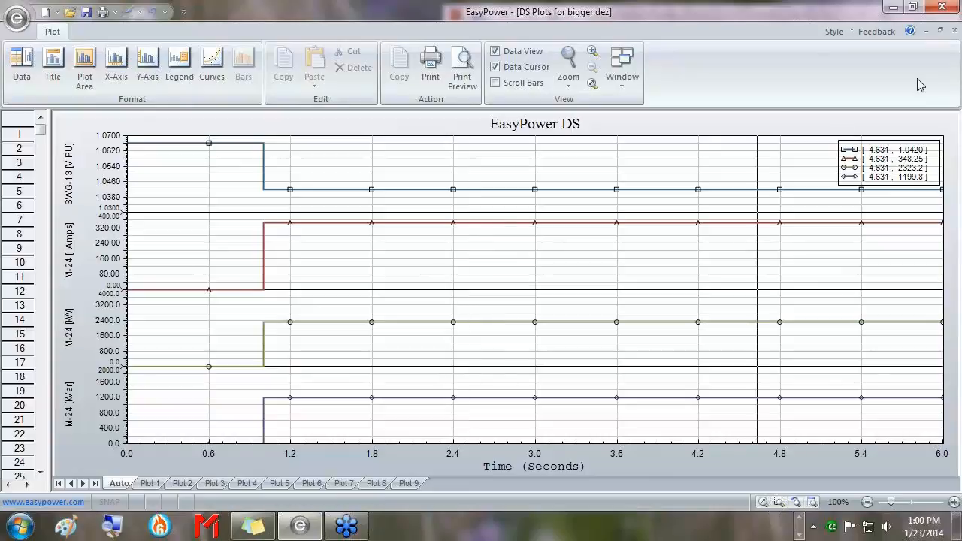
click(940, 30)
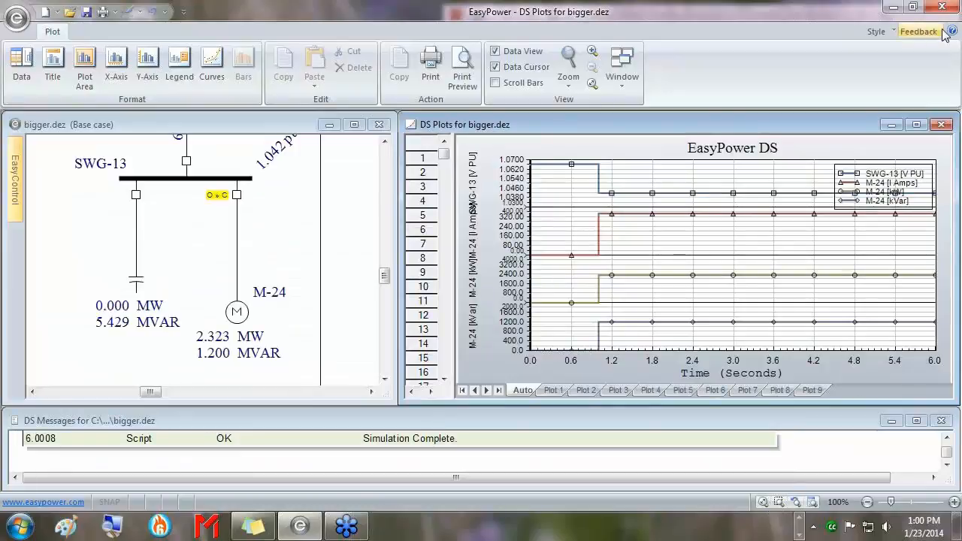
click(324, 205)
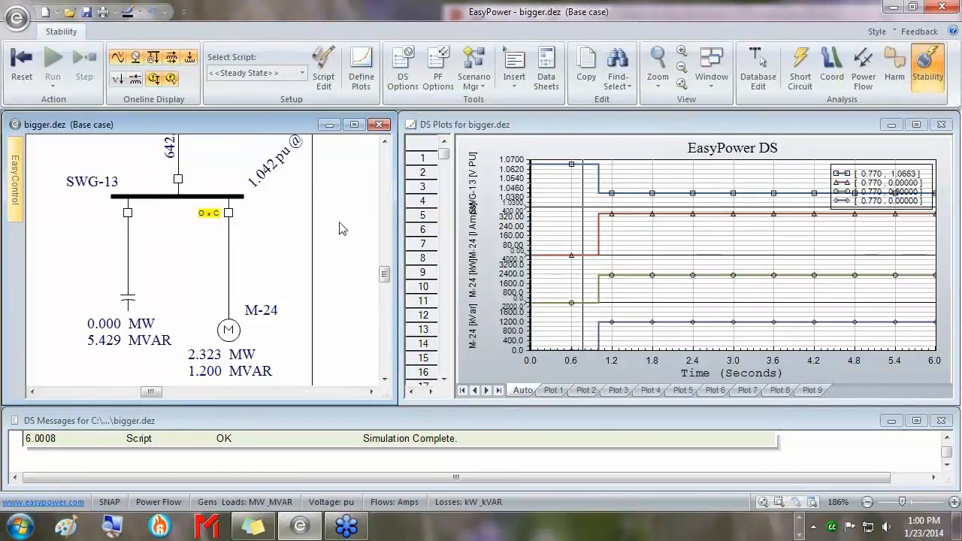
Reset the simulation and return to Database Edit, declining to save temporary changes.
click(15, 66)
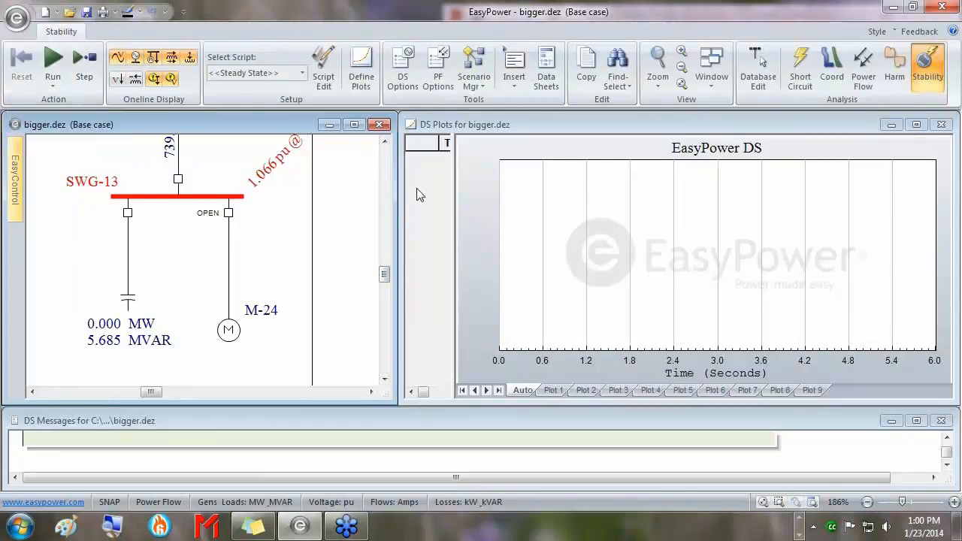
click(758, 73)
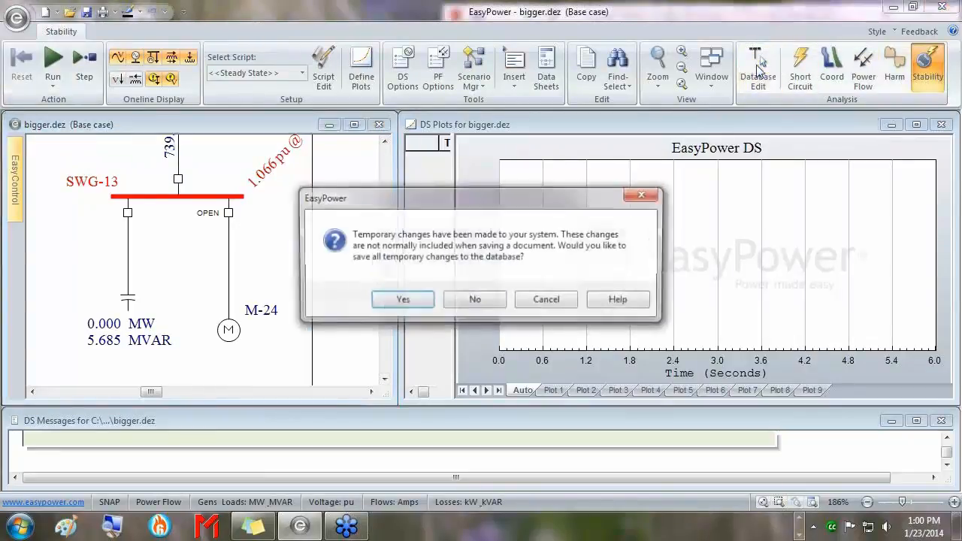
click(485, 308)
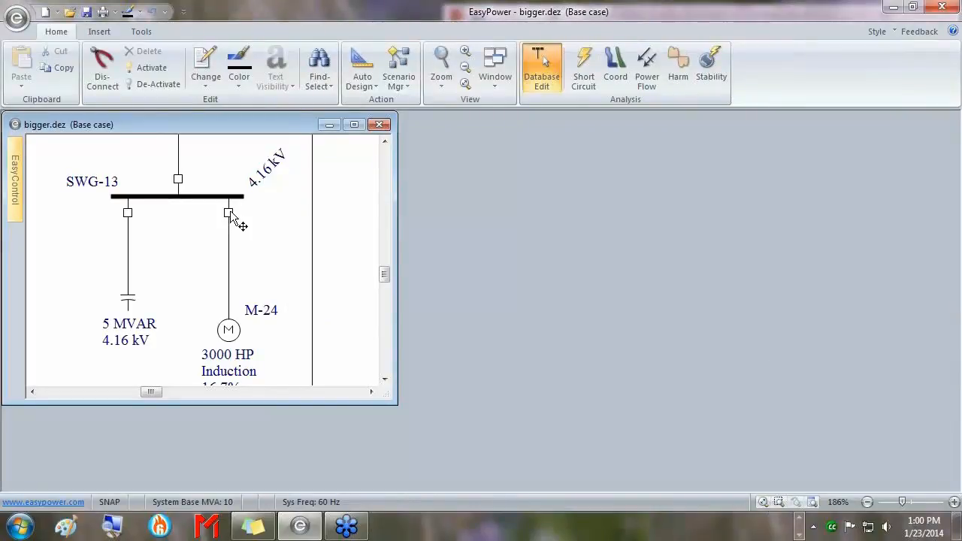
Bring up the Stability tab in motor M-24's Motor Data.
double_click(242, 332)
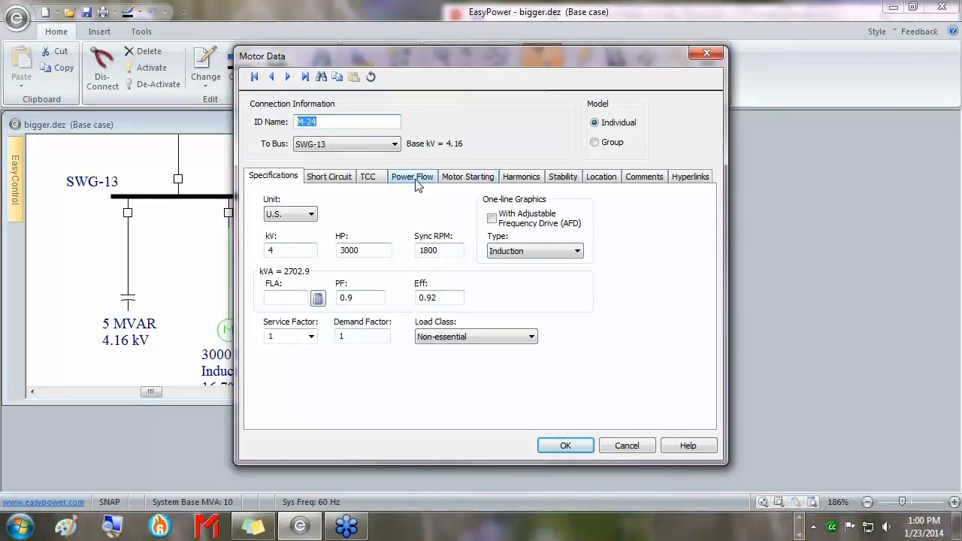
click(561, 179)
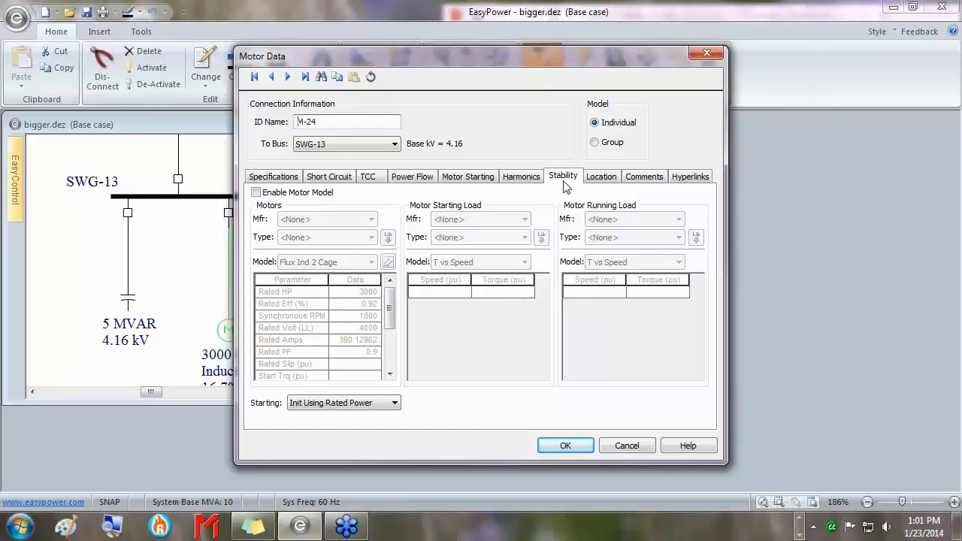
Check Enable Motor Model for M-24 and review the Motors parameter table.
click(268, 199)
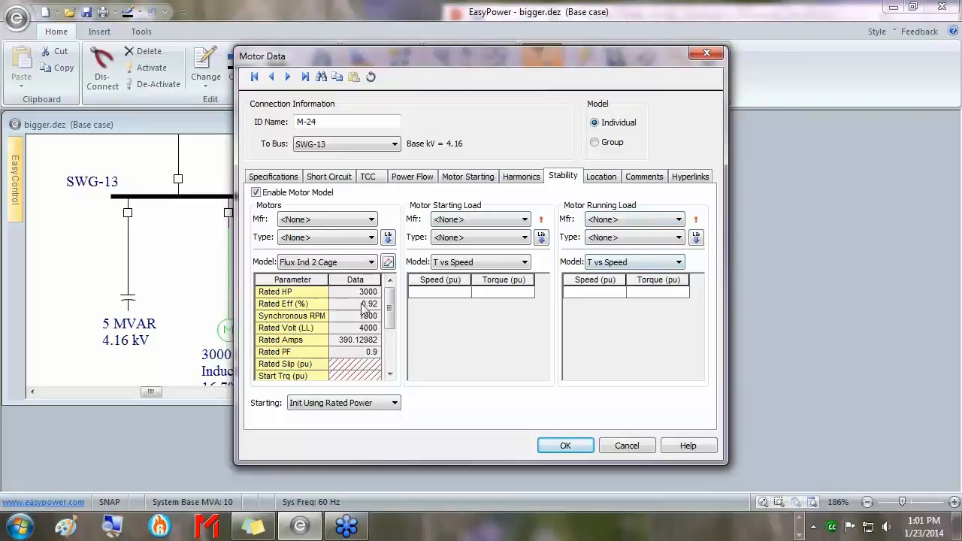
mouse_move(390, 302)
mouse_down()
mouse_move(391, 343)
mouse_move(392, 304)
mouse_up()
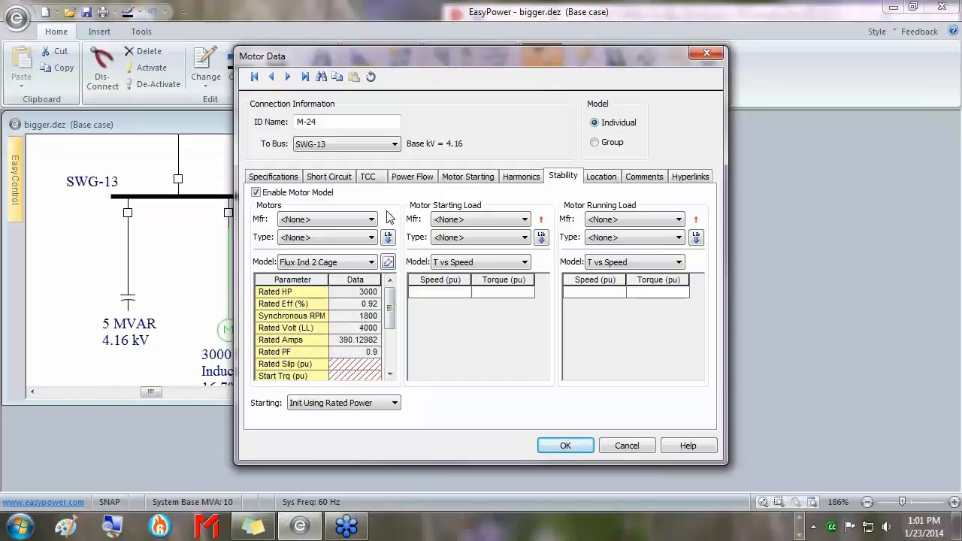
drag(390, 301, 390, 334)
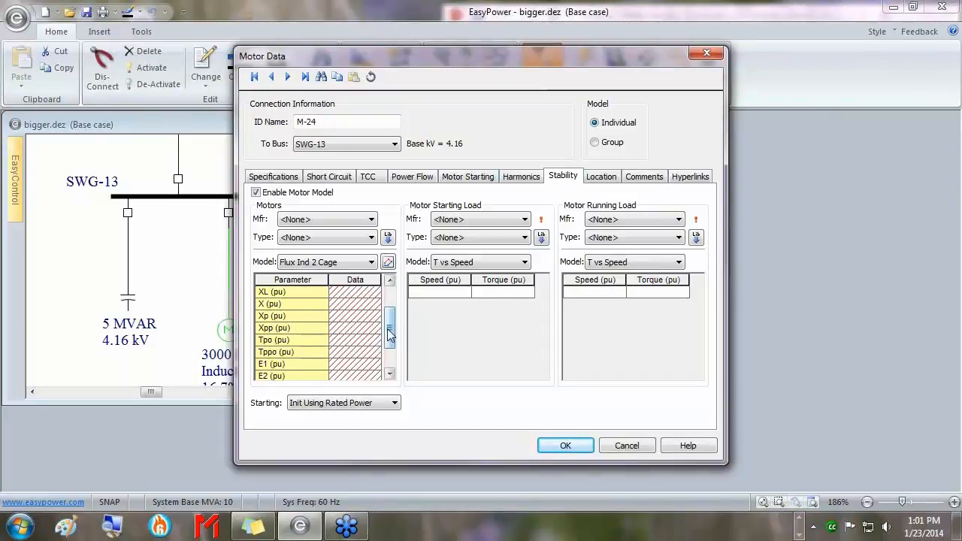
drag(390, 329, 390, 339)
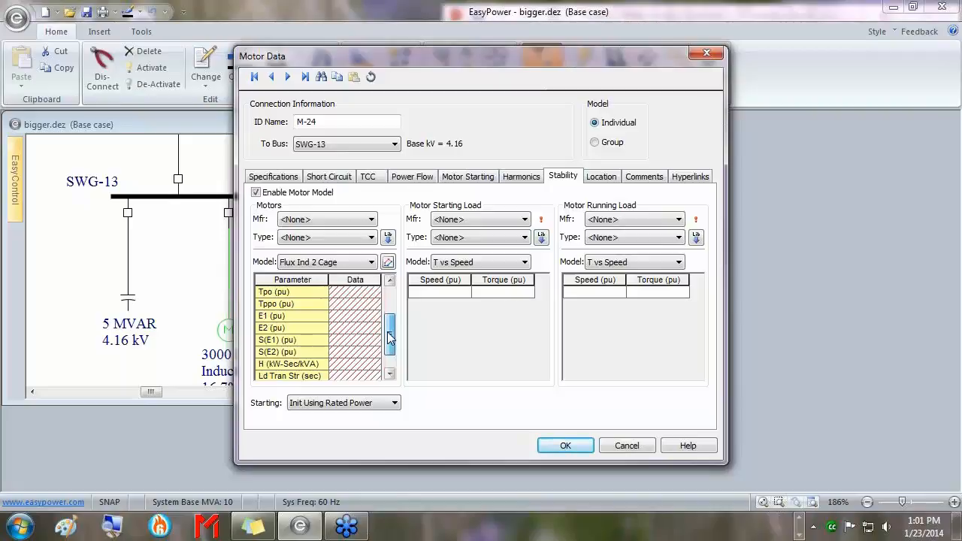
drag(390, 338, 390, 333)
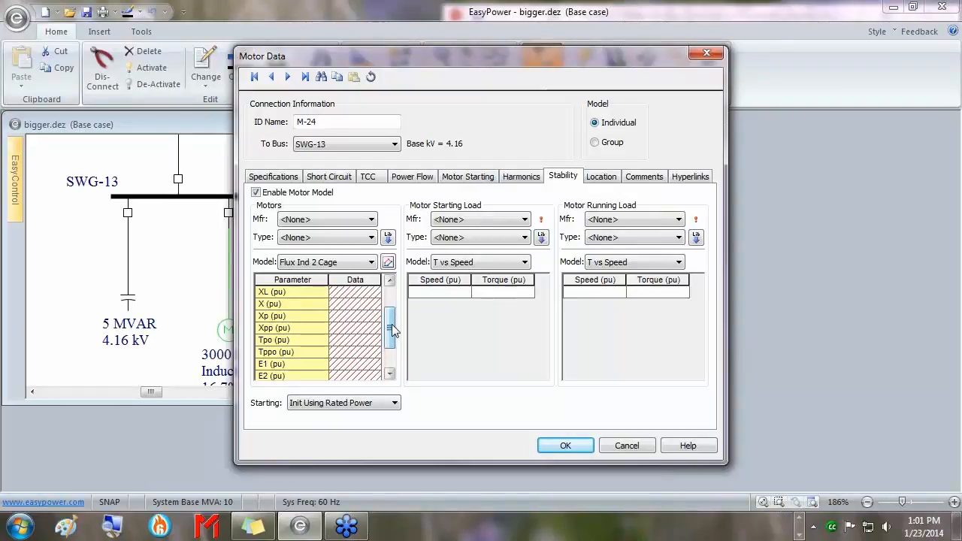
drag(391, 320, 394, 291)
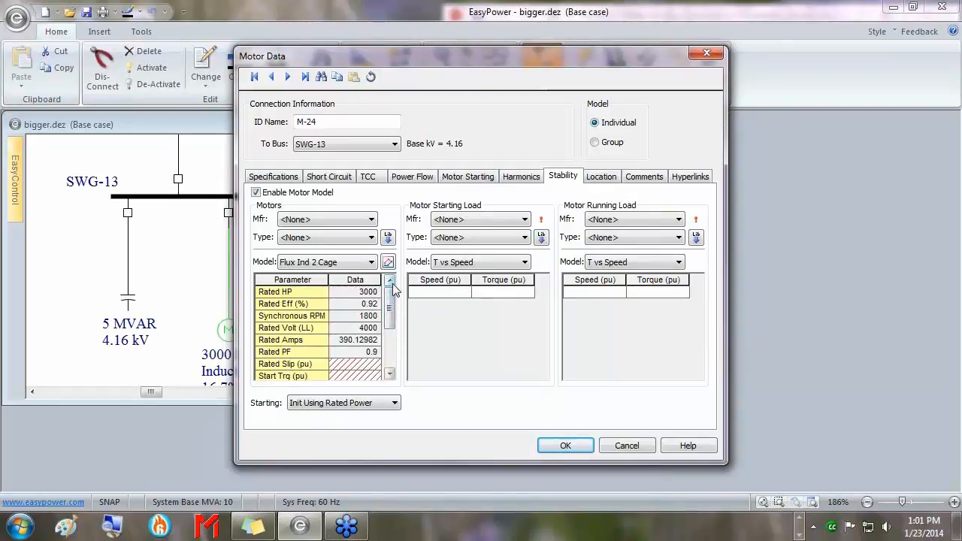
Set M-24's motor manufacturer to Siemens and its type to IM-2250-1800-MV-G.
click(357, 221)
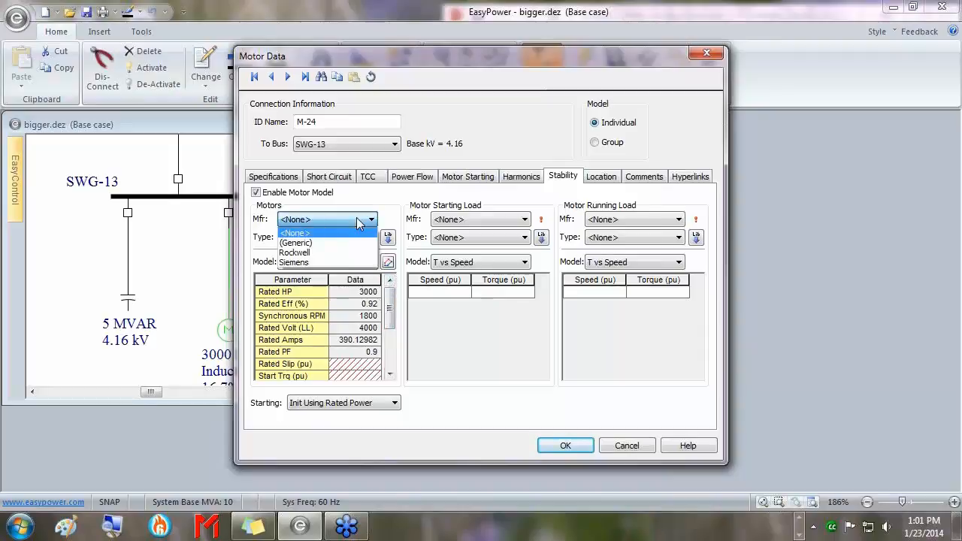
click(314, 252)
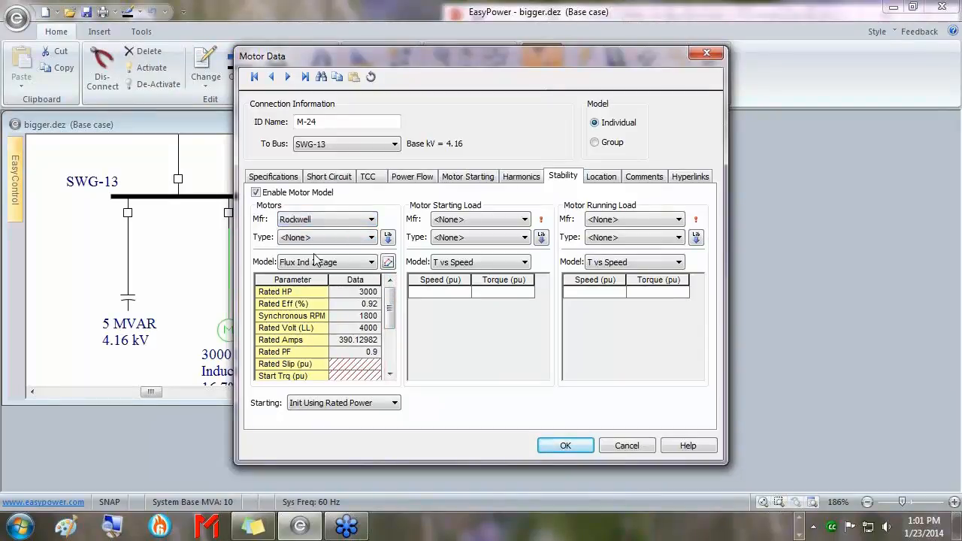
click(335, 219)
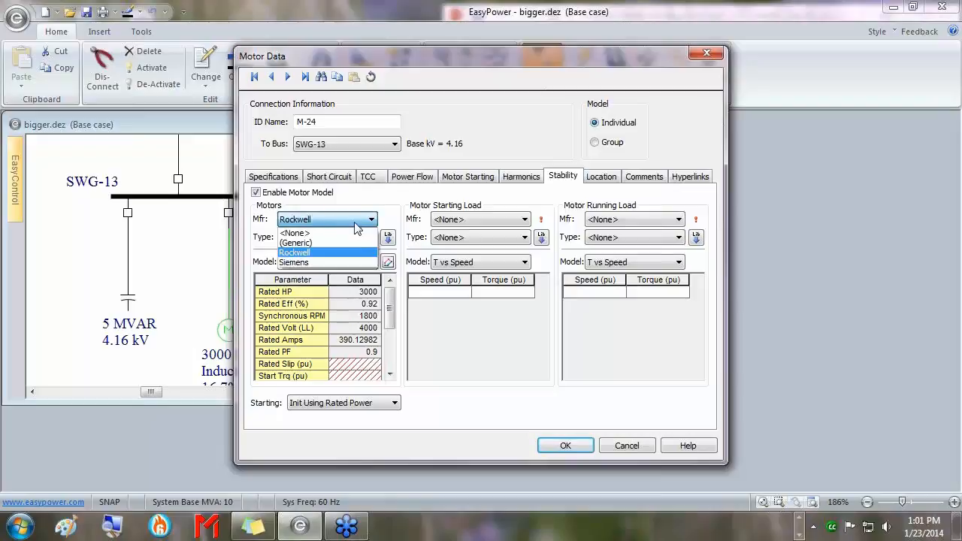
click(326, 262)
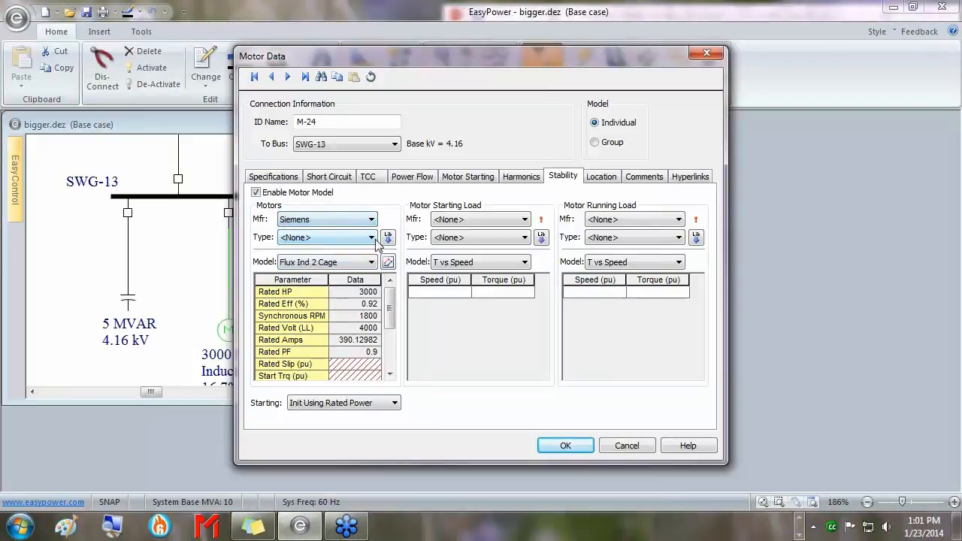
click(372, 237)
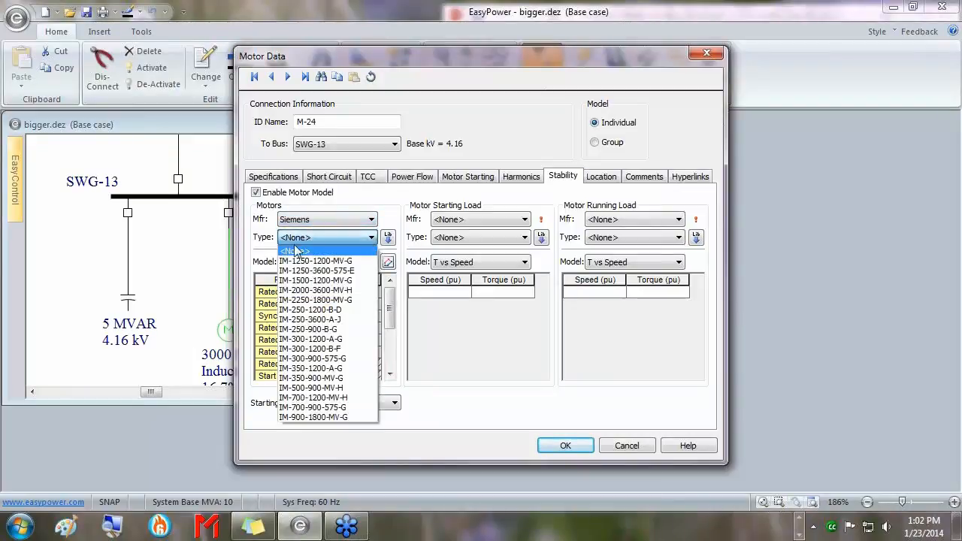
click(323, 300)
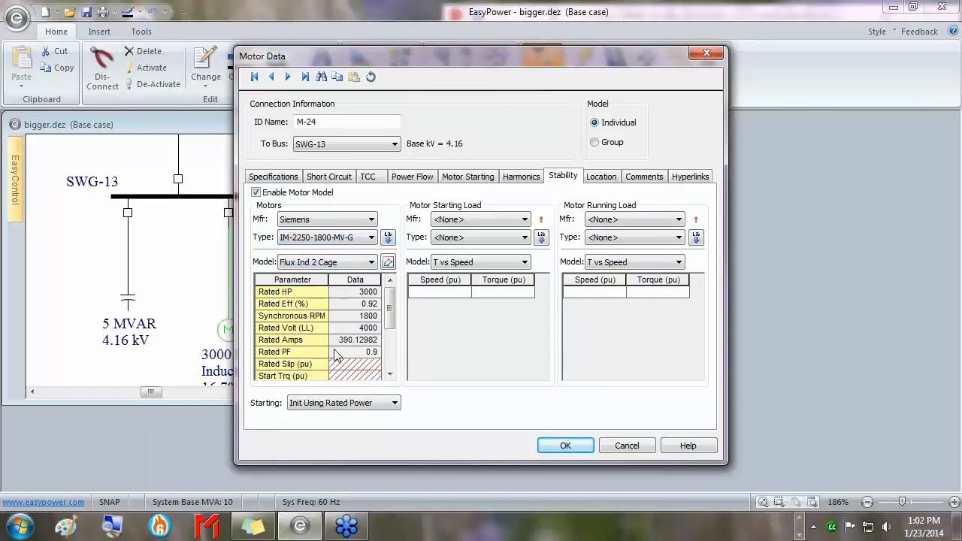
Import the IM-2250-1800-MV-G library data and answer the power factor and efficiency overwrite prompt.
click(388, 239)
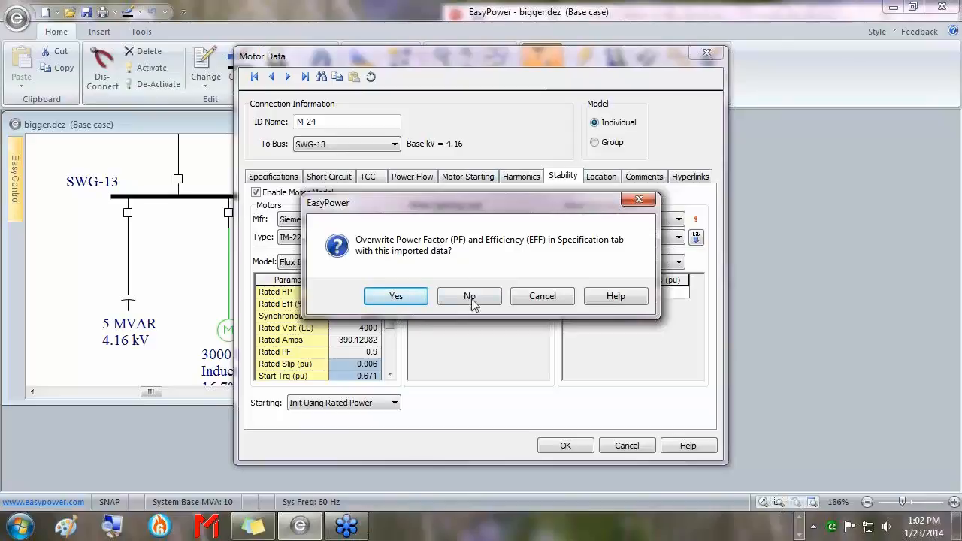
click(394, 295)
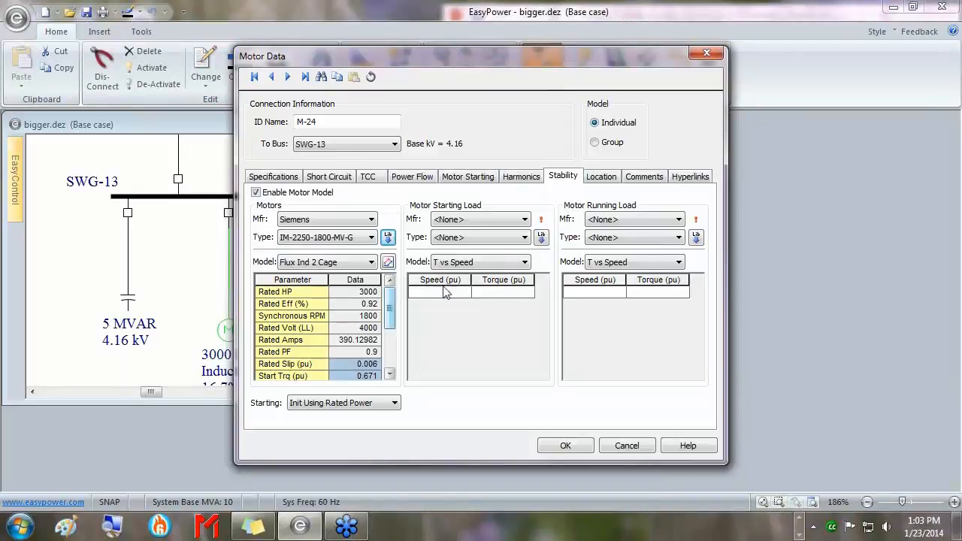
Set M-24's starting load to (Generic) Std Speed Squared and load its library data.
click(489, 220)
click(456, 243)
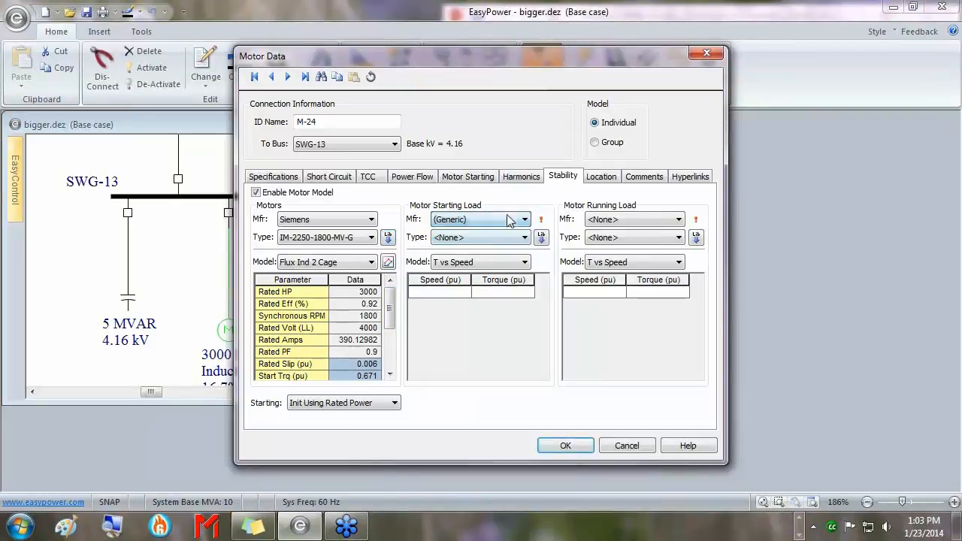
click(501, 238)
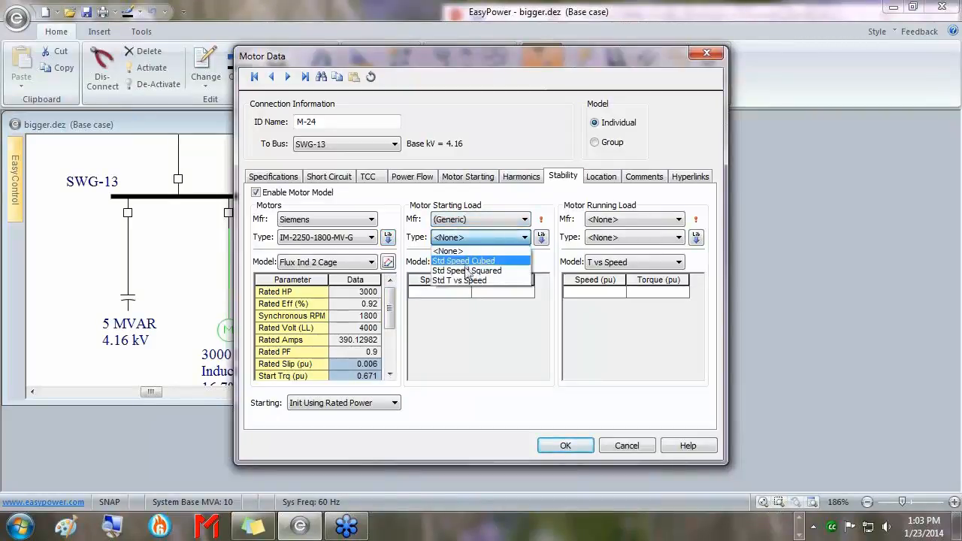
click(466, 271)
click(541, 239)
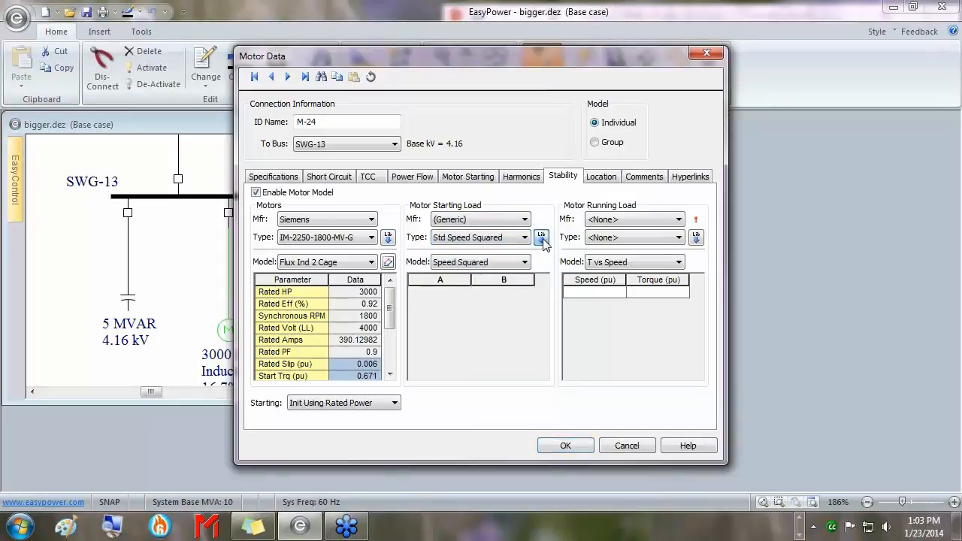
Set the running load to (Generic) Std Speed Squared with library data, then save the motor data.
click(643, 220)
click(609, 243)
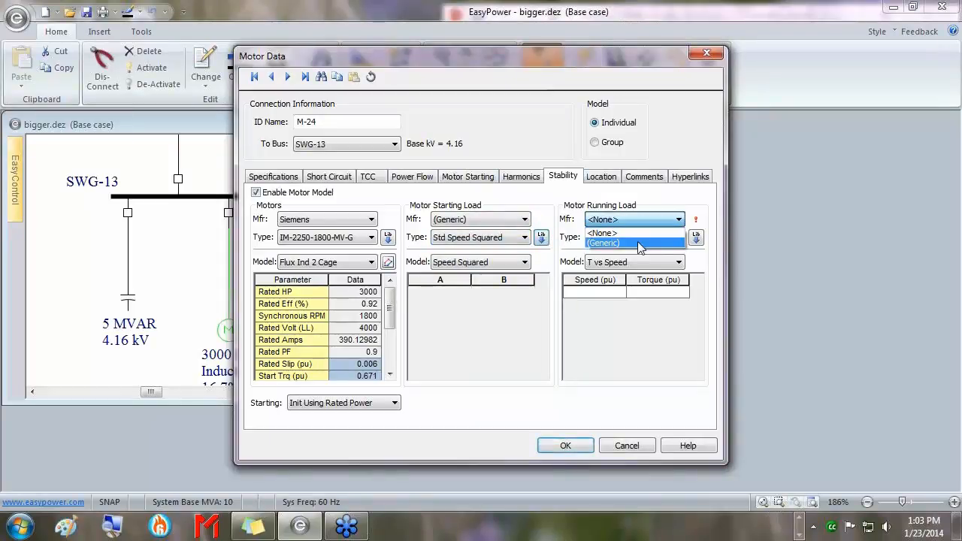
click(636, 238)
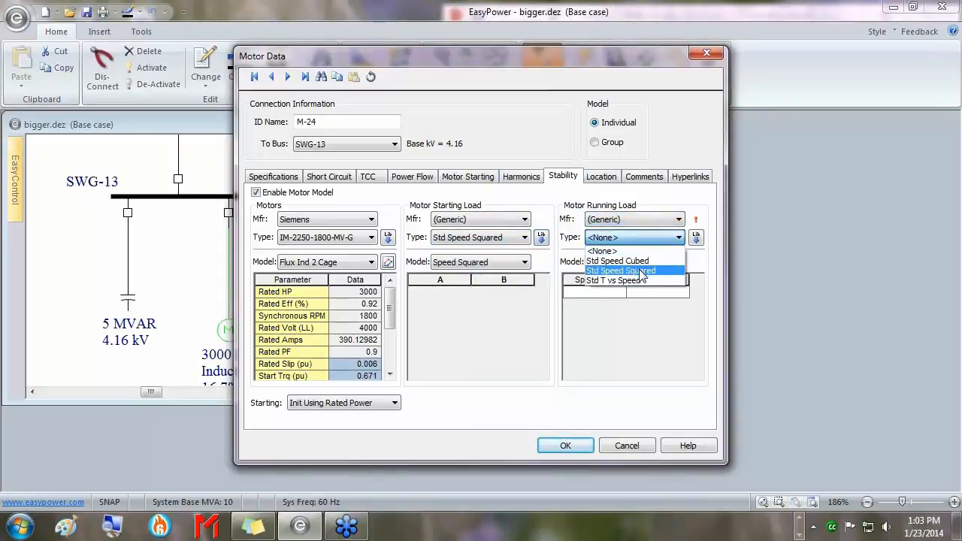
click(640, 271)
click(696, 237)
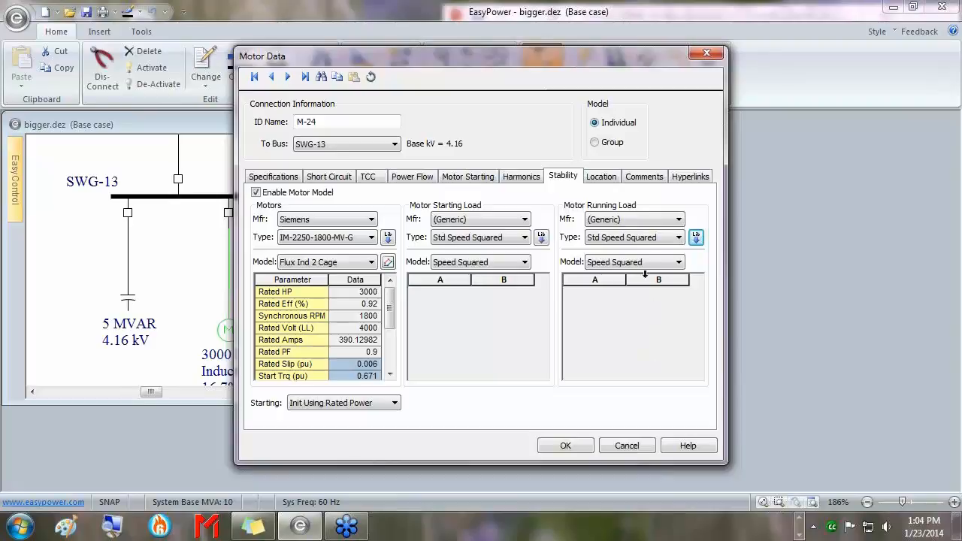
click(678, 238)
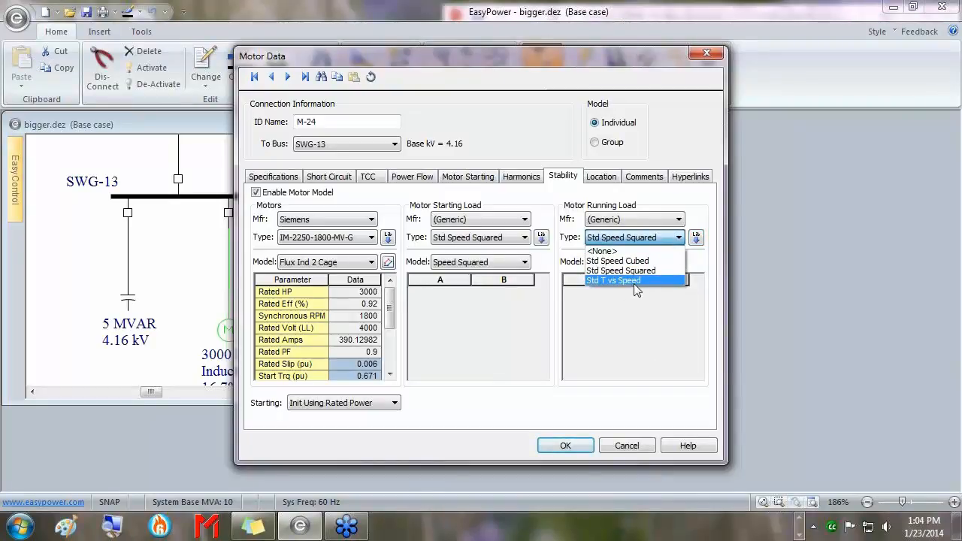
click(681, 239)
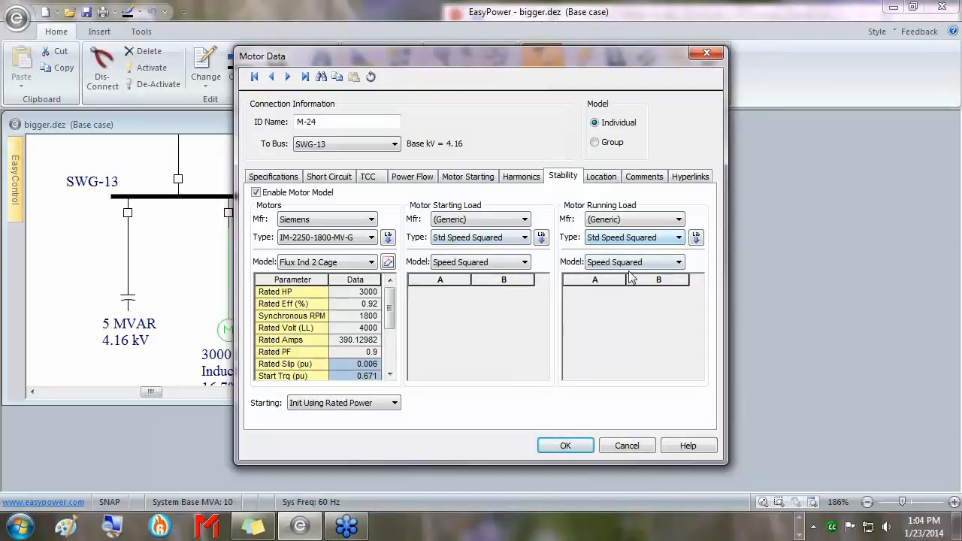
click(566, 445)
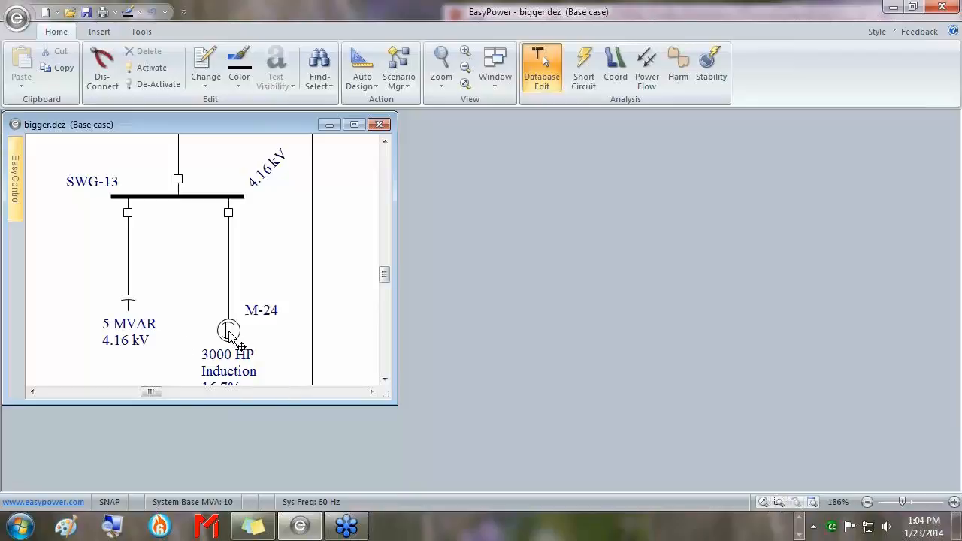
Switch to Dynamic Stability with SWG-13 and motor M-24 centred in view.
mouse_move(239, 346)
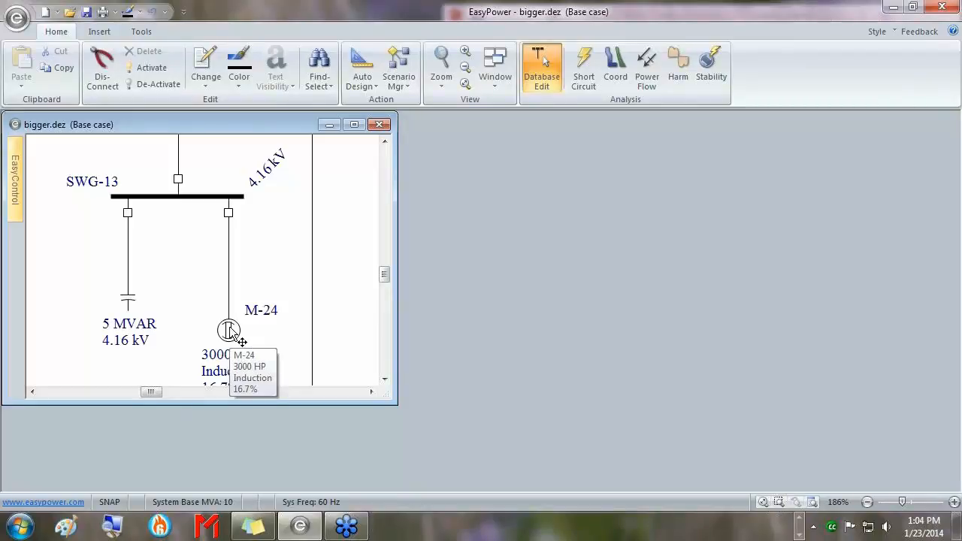
click(714, 75)
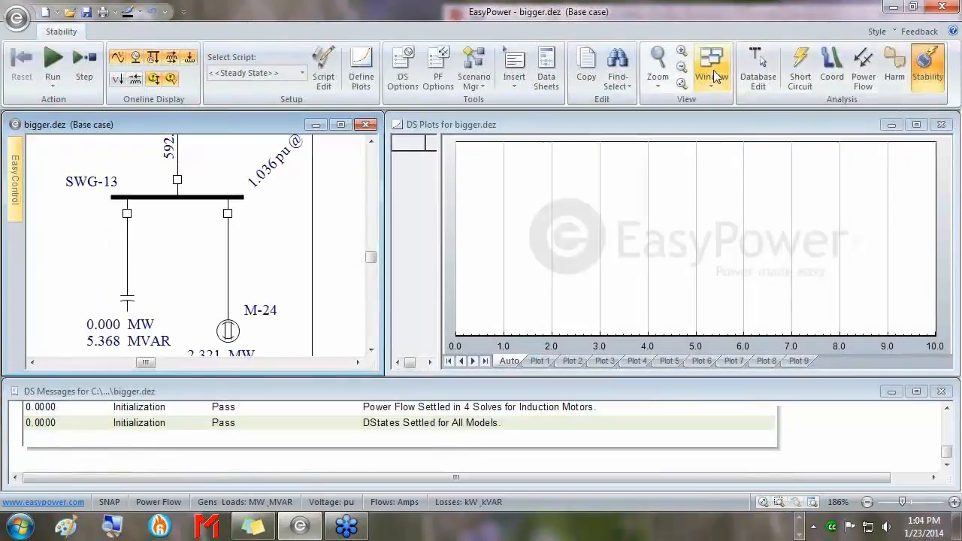
drag(297, 307, 303, 268)
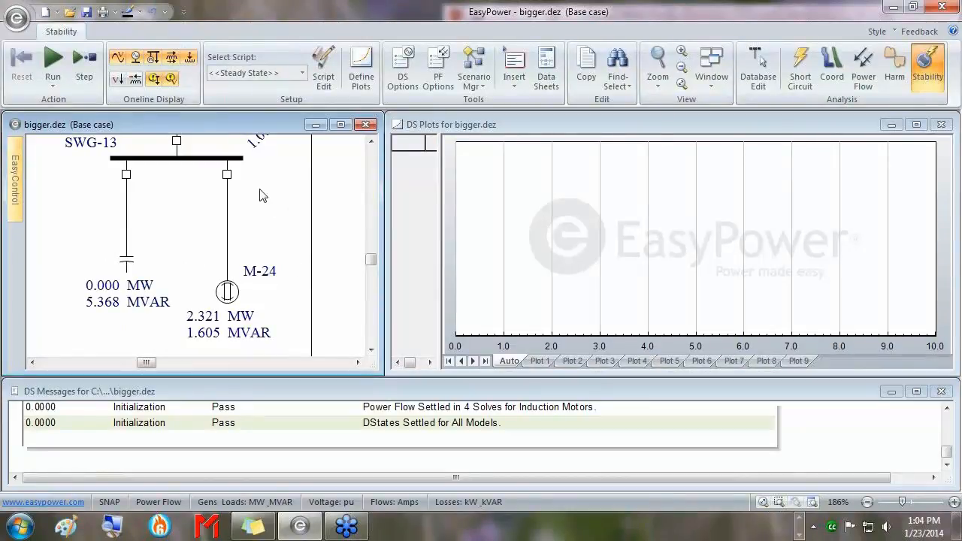
drag(253, 188, 262, 264)
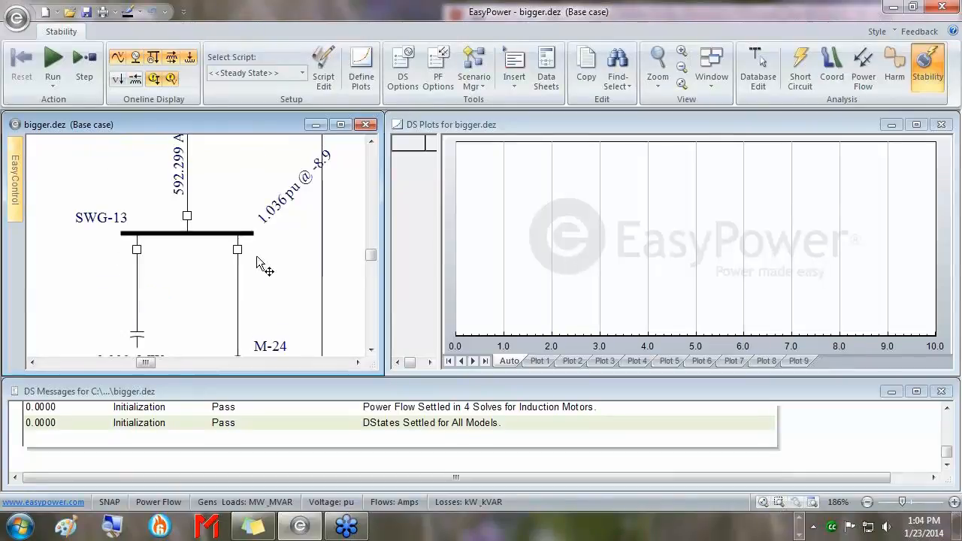
drag(272, 304, 276, 228)
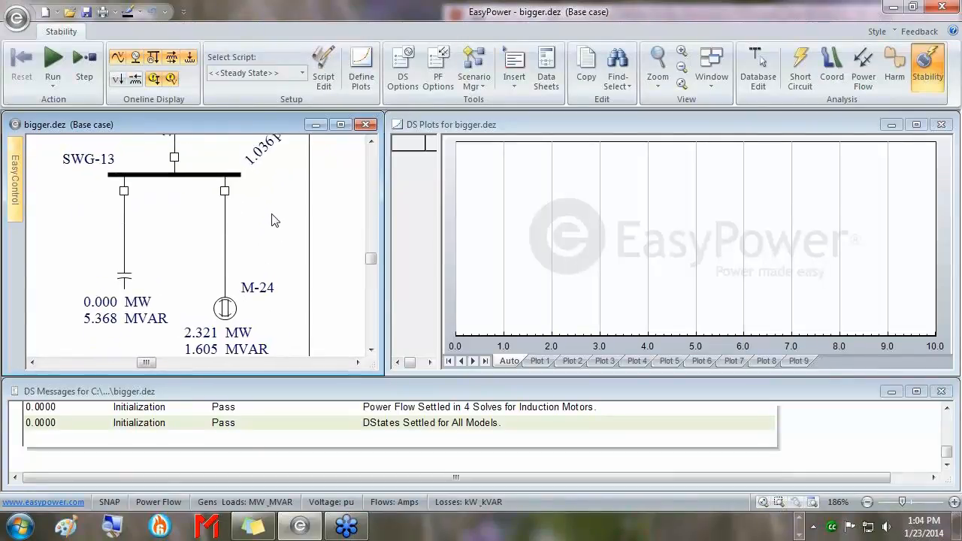
Open M-24's breaker and re-solve power flow, then close it to run the start simulation.
right_click(224, 192)
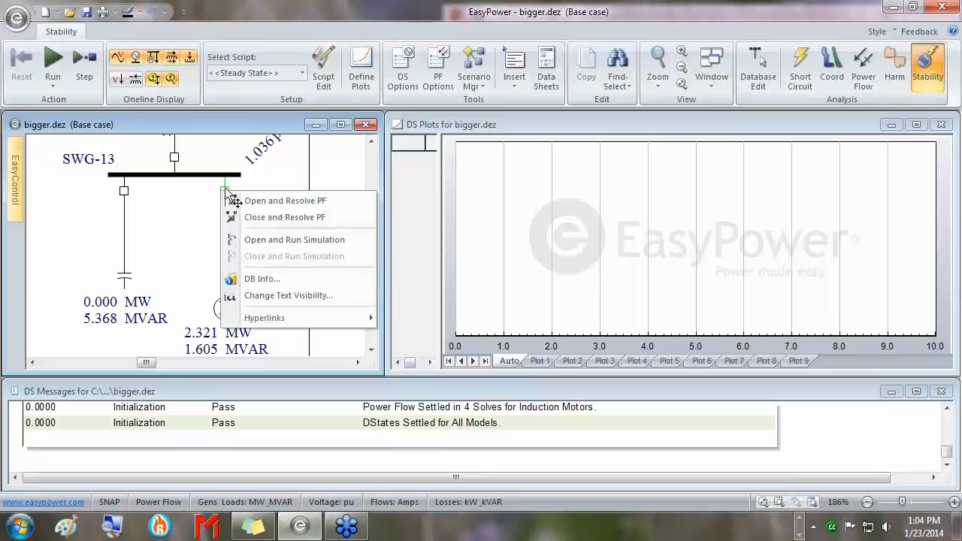
click(295, 205)
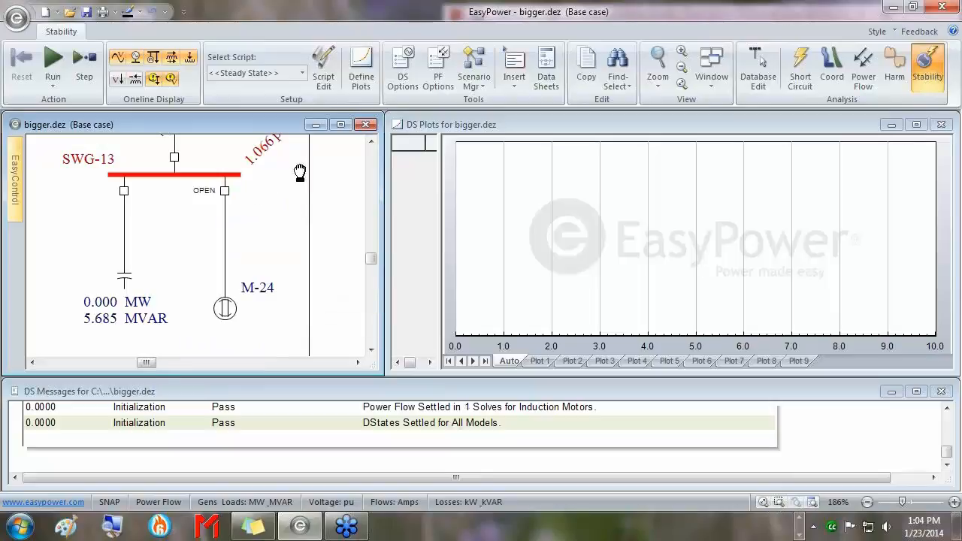
drag(297, 172, 294, 265)
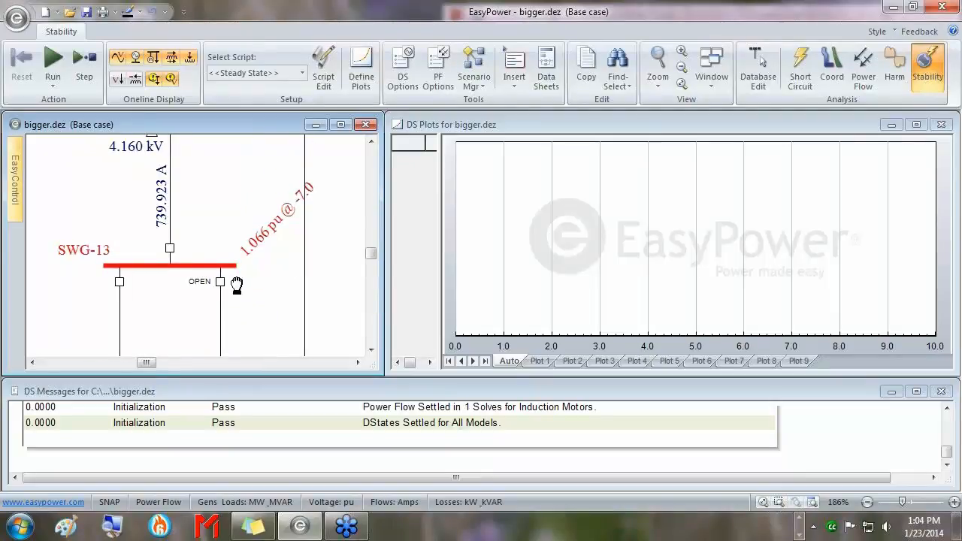
drag(235, 284, 244, 206)
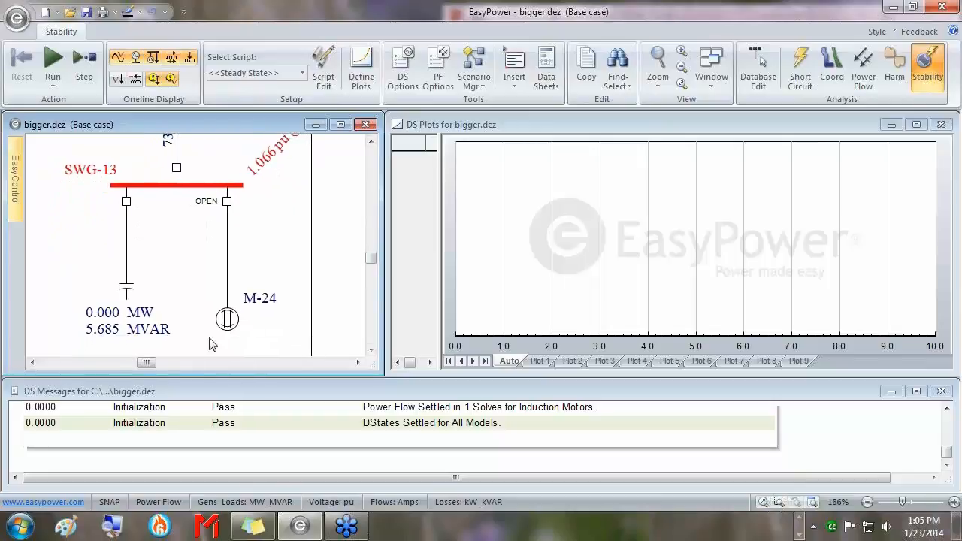
click(229, 201)
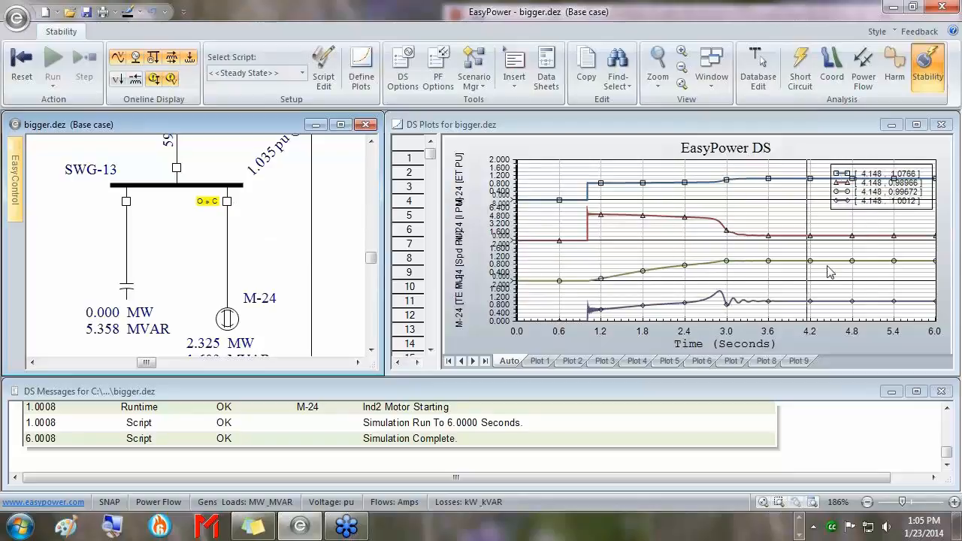
Maximize the DS Plots window showing M-24's speed, current and torque curves.
click(916, 125)
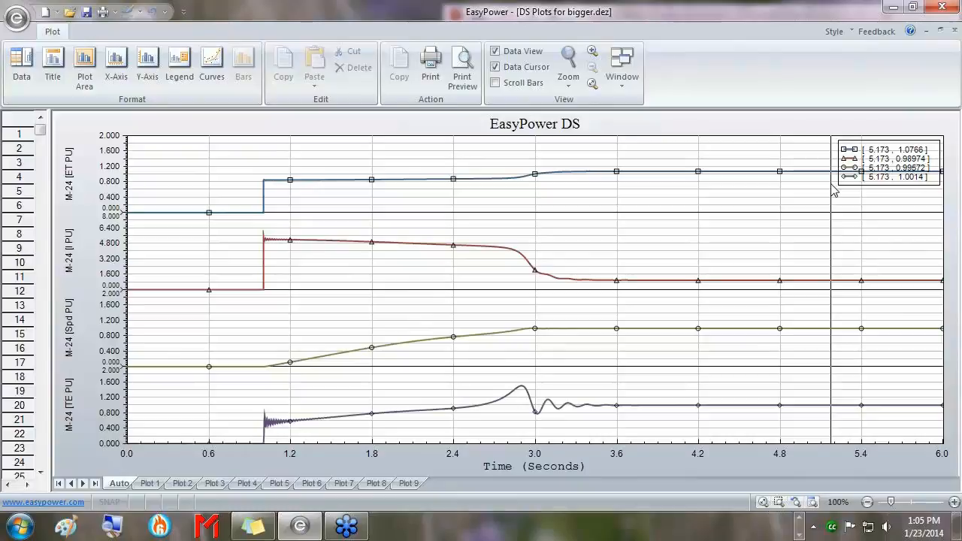
click(940, 31)
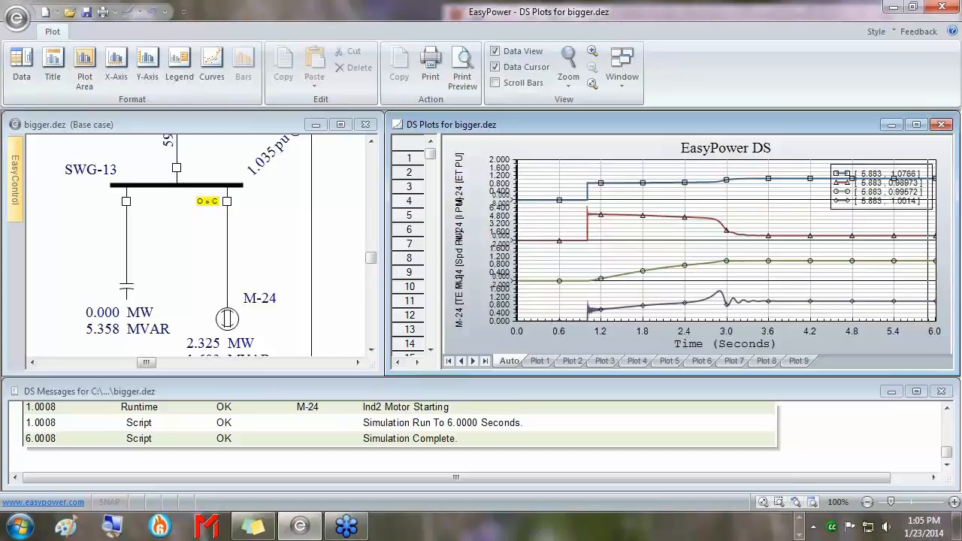
click(916, 125)
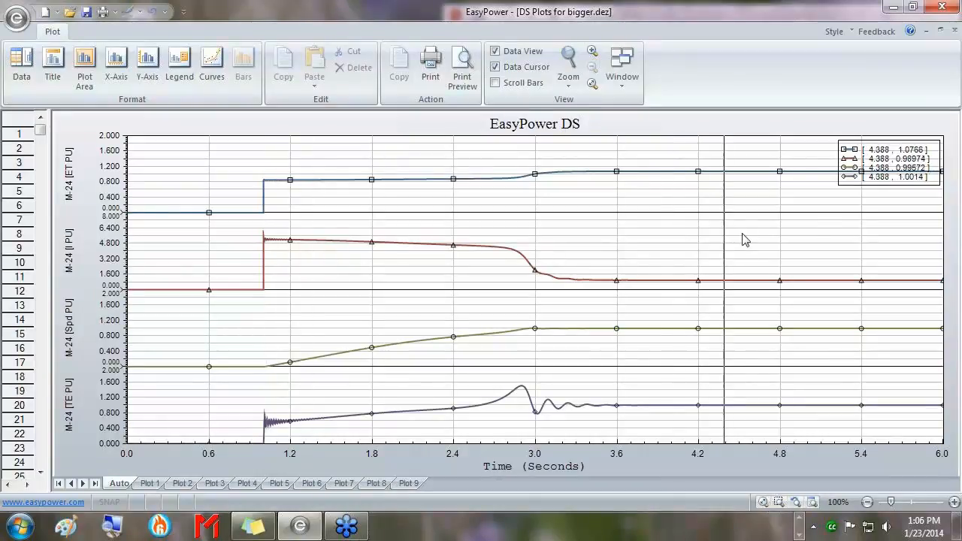
Move the chart legend to the middle-left of the plot, then make the bigger.dez one-line window active.
drag(885, 157, 323, 321)
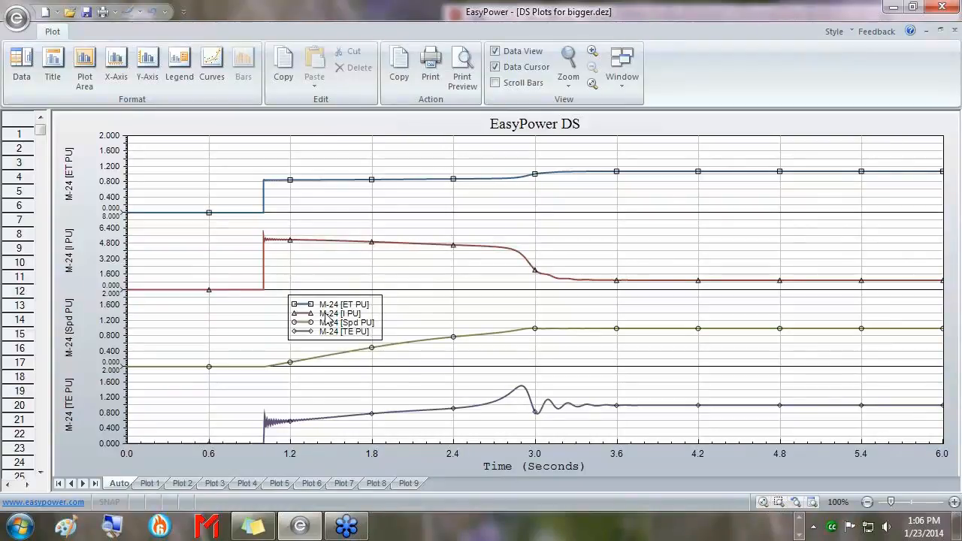
click(505, 72)
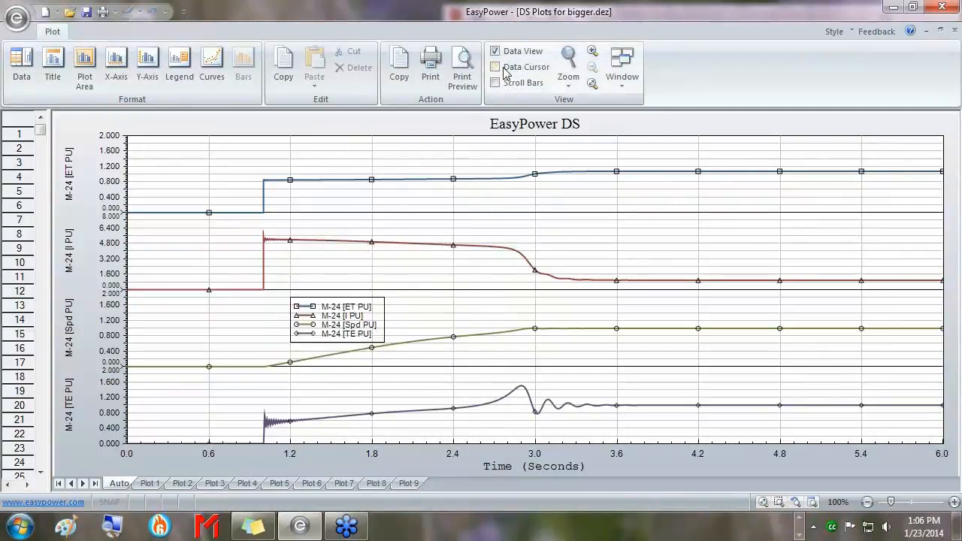
click(499, 67)
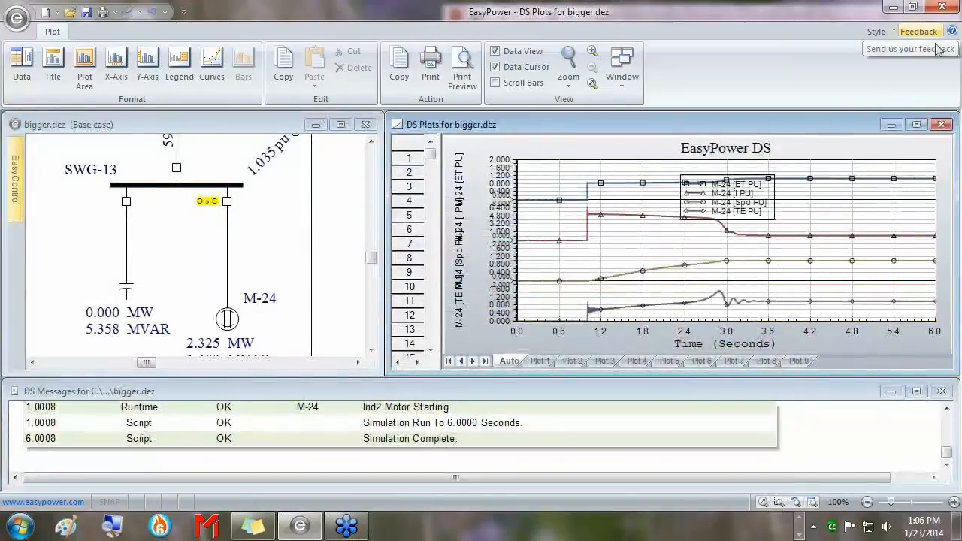
click(373, 375)
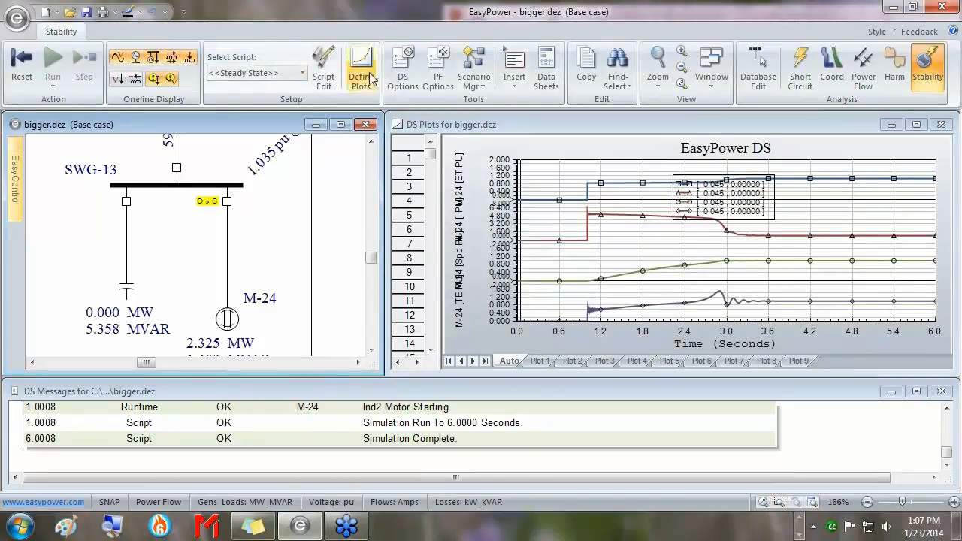
Open DS Options to the Double-Click page showing the breaker and fault timing settings.
click(403, 72)
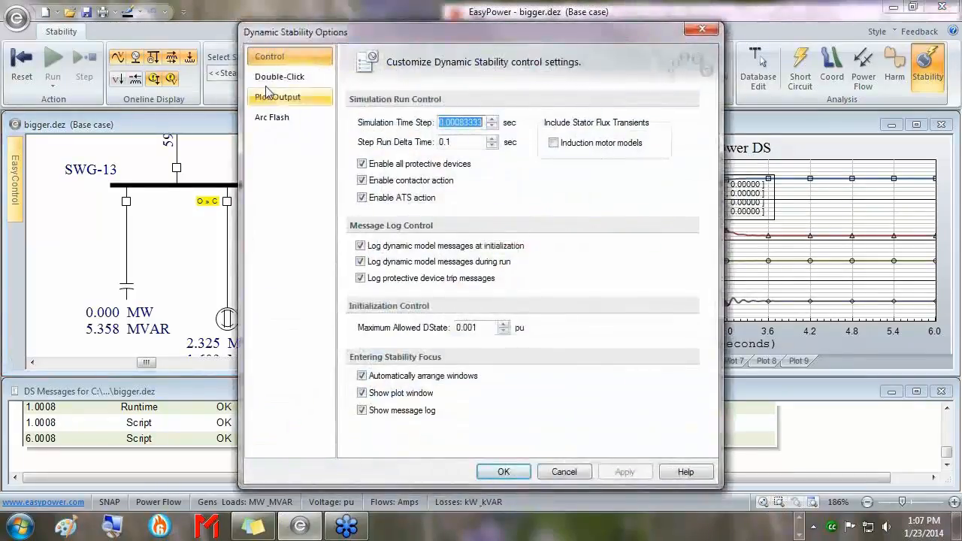
click(266, 75)
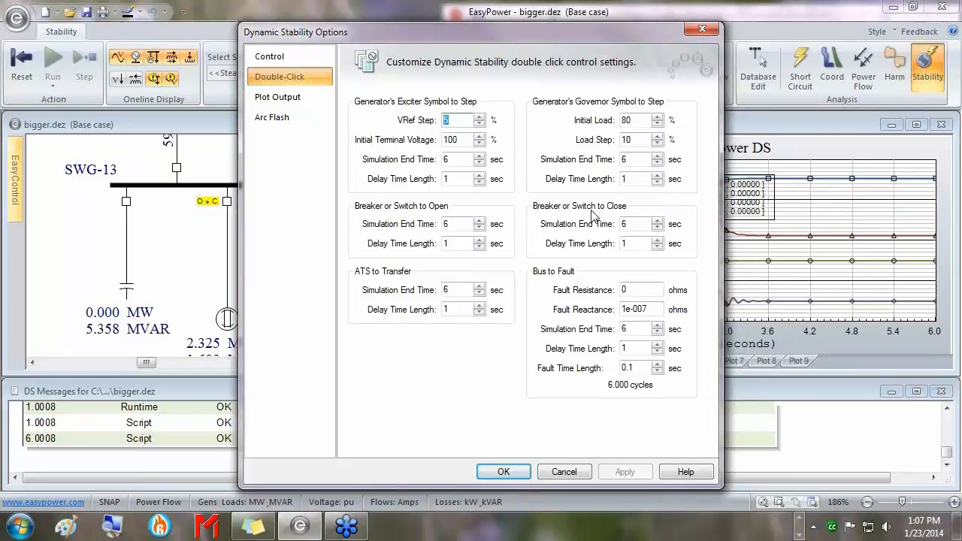
Confirm the breaker-open end time stays 6 s and delay 1 s, then accept the options.
click(455, 224)
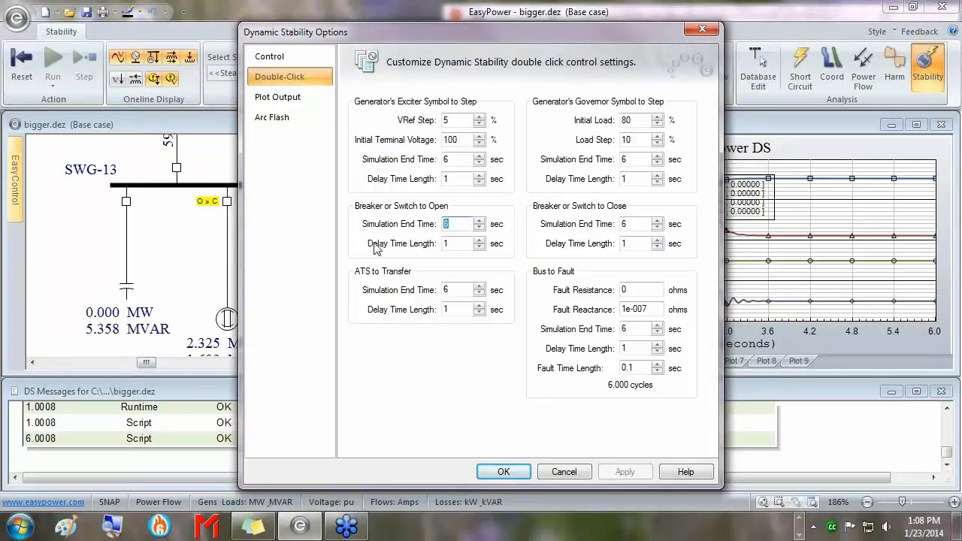
click(463, 243)
double_click(463, 242)
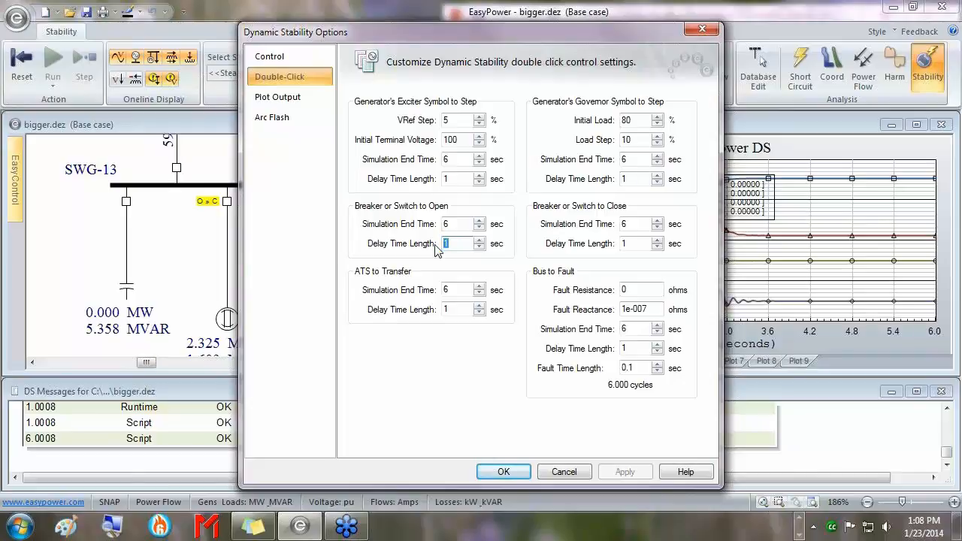
key(shift+Tab)
key(Tab)
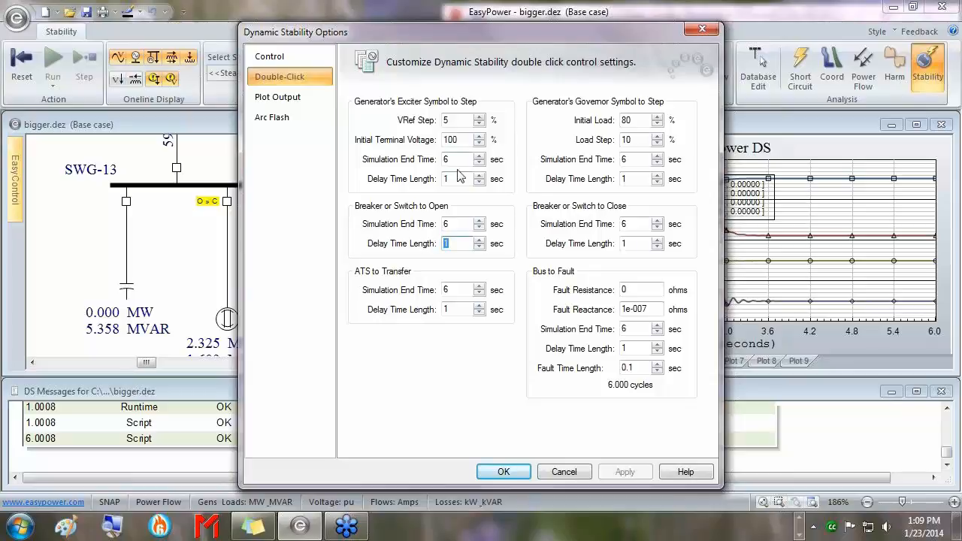
double_click(442, 181)
double_click(451, 244)
click(502, 472)
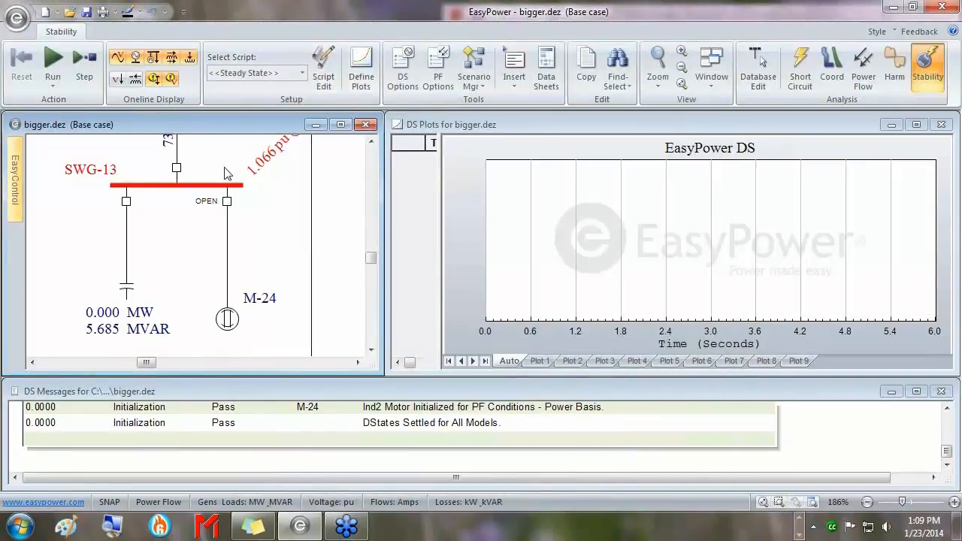
Close M-24's breaker to rerun the 6-second motor start and maximize the DS Plots window.
double_click(230, 203)
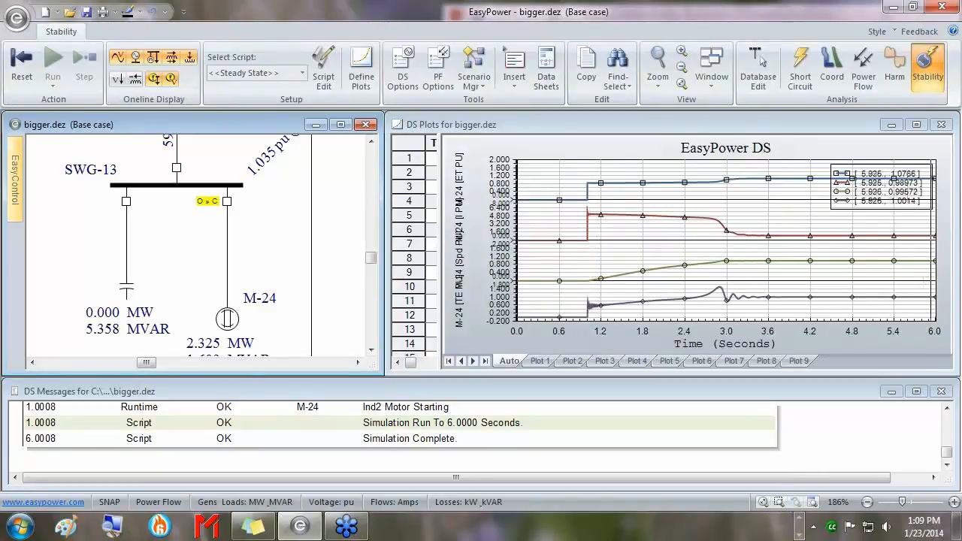
click(916, 124)
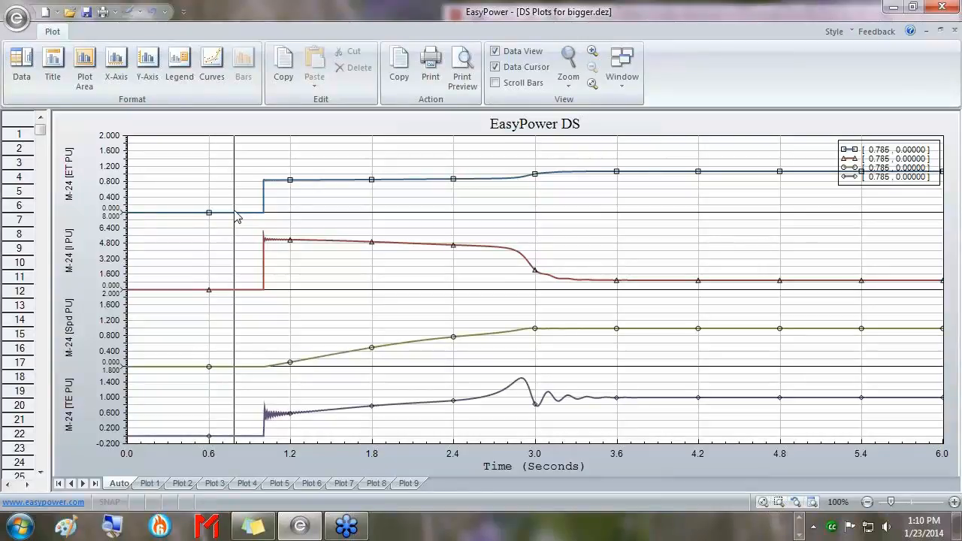
Read M-24 values at motor start, about 1.67 s and near 5.2 s, then restore the plots window.
drag(237, 217, 264, 191)
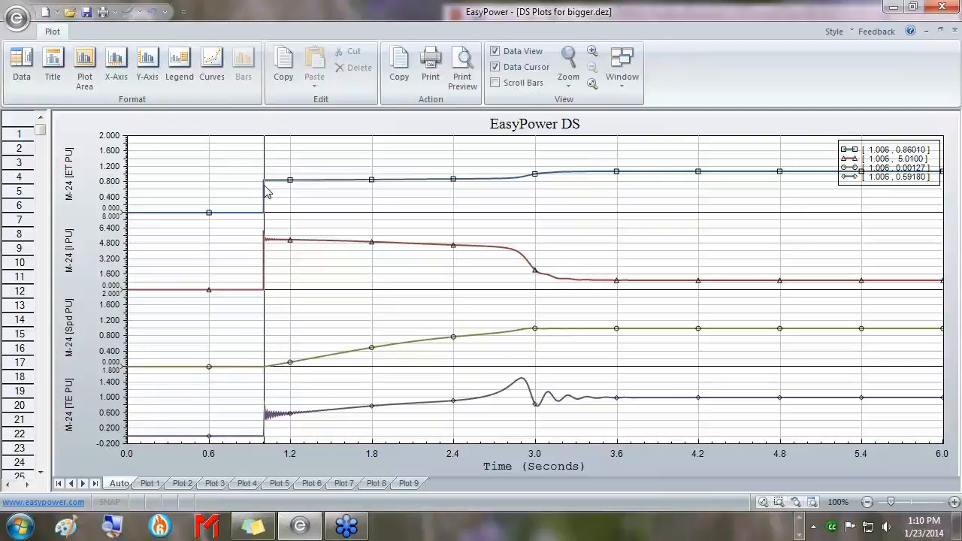
drag(265, 191, 358, 197)
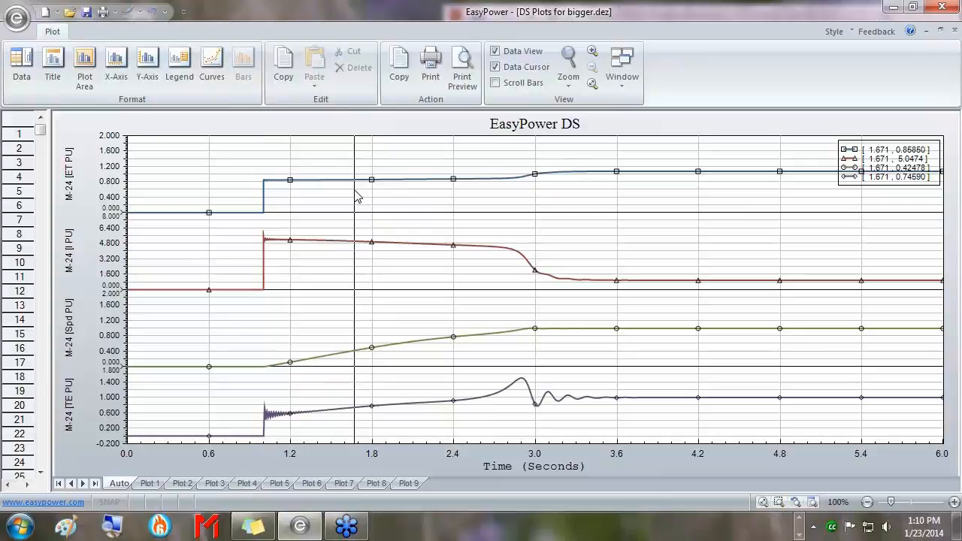
drag(357, 197, 832, 195)
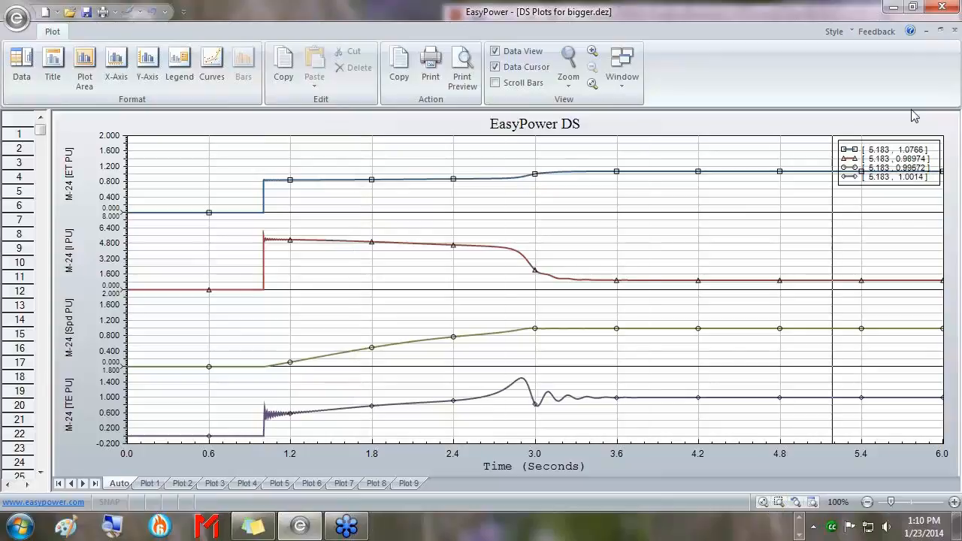
click(941, 30)
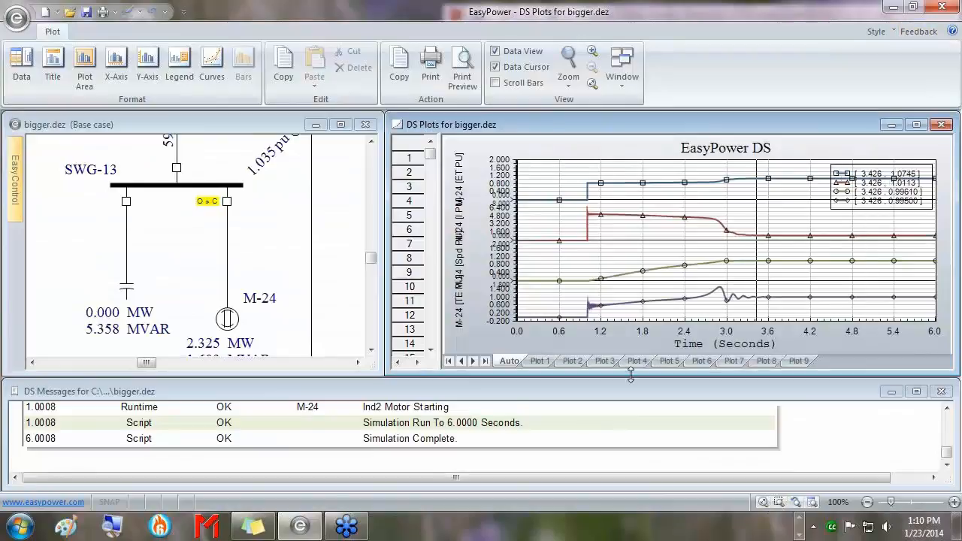
Enlarge the bigger.dez one-line window and open Define Plots with tabs Plot 1 through Plot 9.
drag(379, 372, 392, 401)
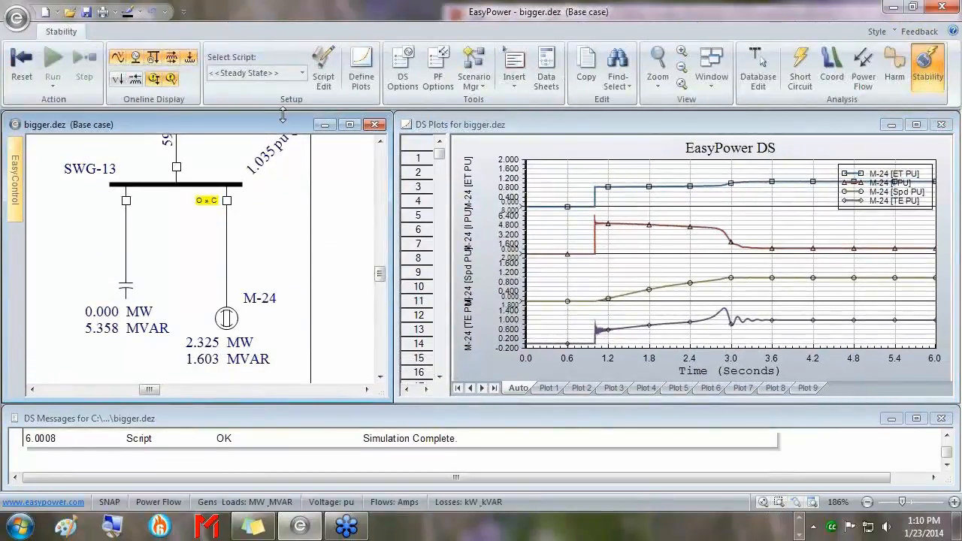
click(360, 78)
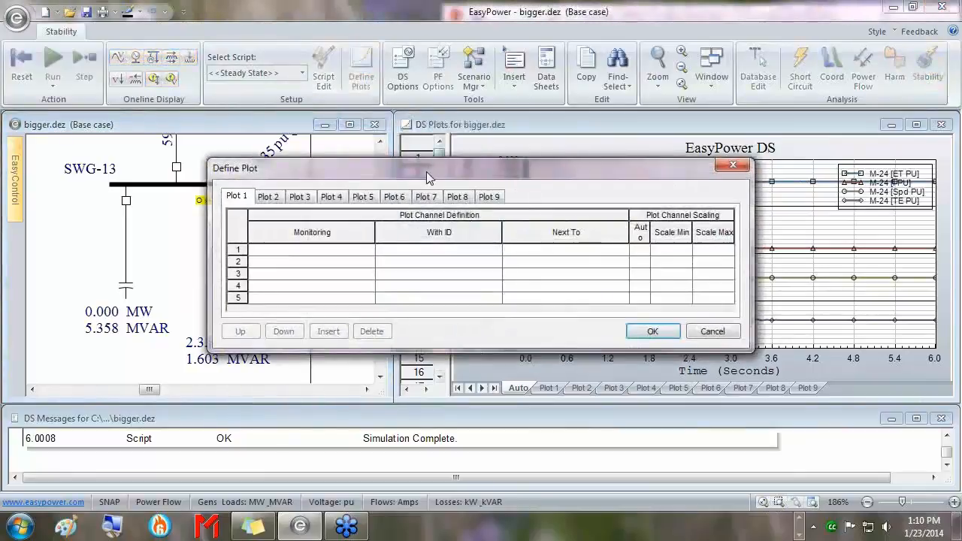
Add SWG-13 bus voltage in pu as Plot 1's first channel.
drag(507, 172, 548, 176)
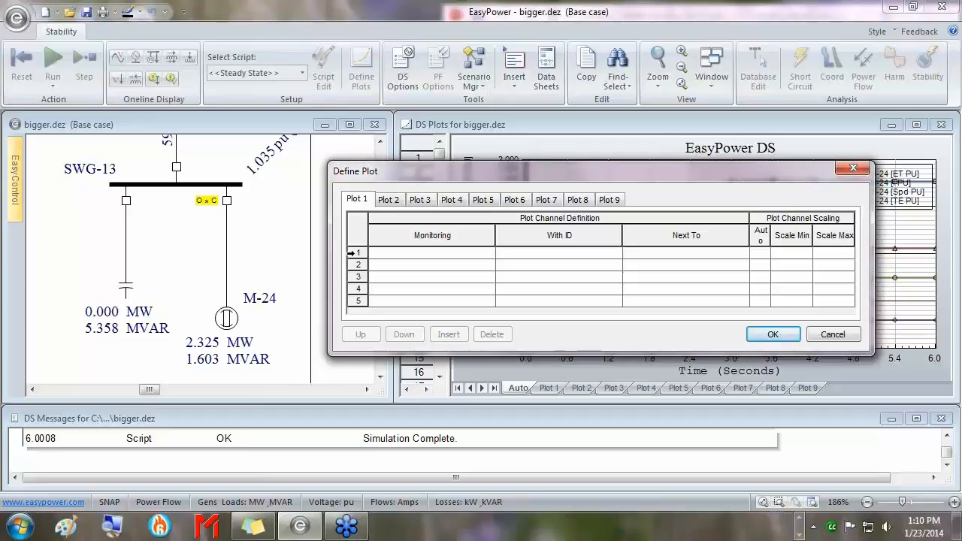
click(351, 254)
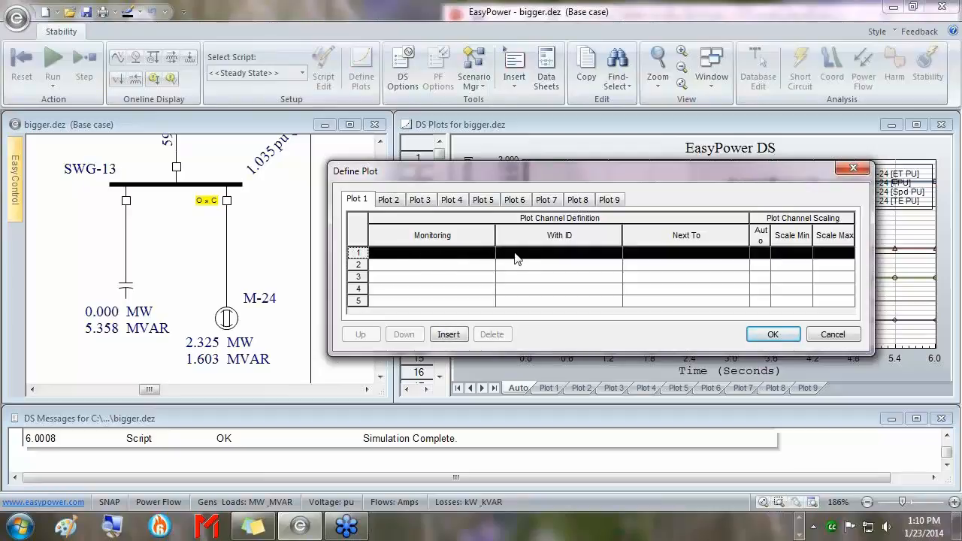
right_click(152, 187)
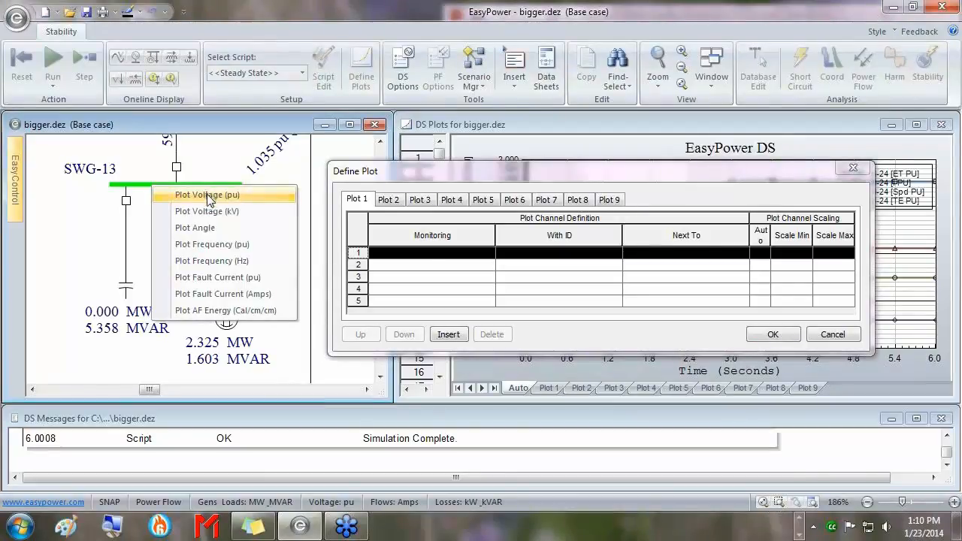
click(208, 196)
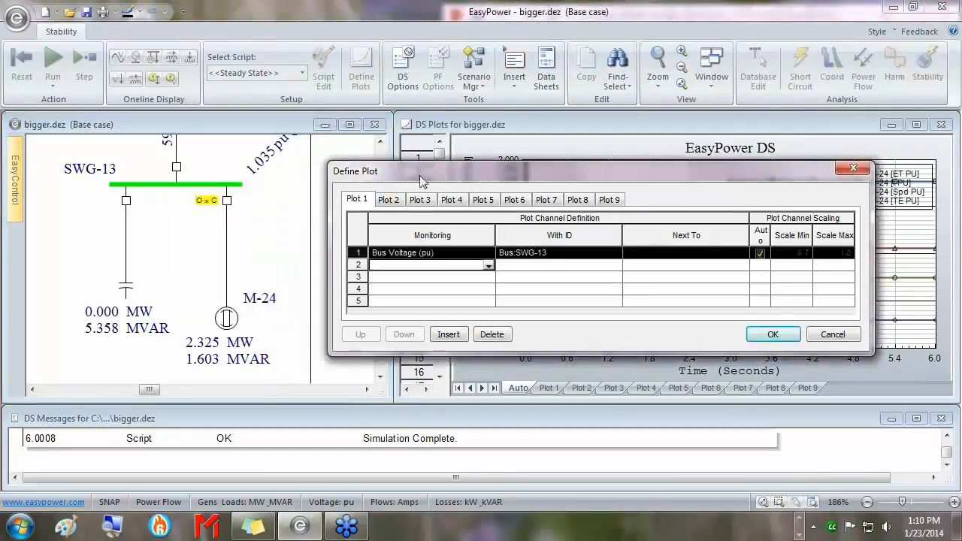
Add BUS-3 per-unit voltage as Plot 1's second channel and confirm the definitions.
drag(421, 182, 431, 187)
drag(294, 190, 249, 272)
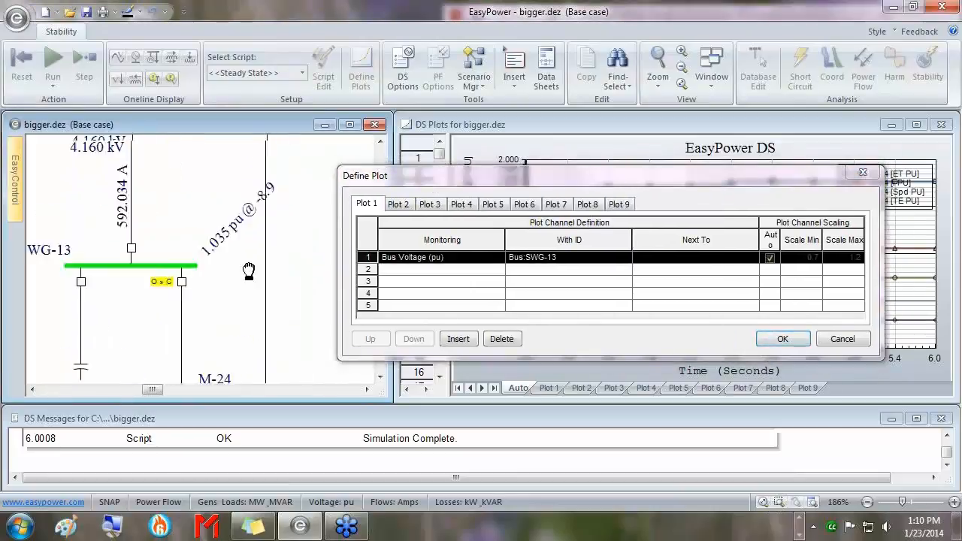
scroll(249, 272, down, 5)
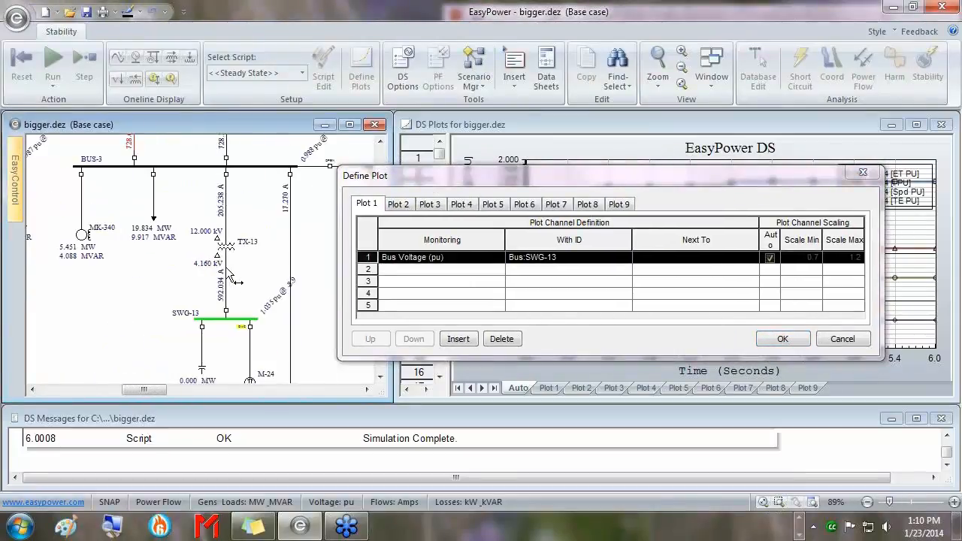
scroll(233, 278, up, 3)
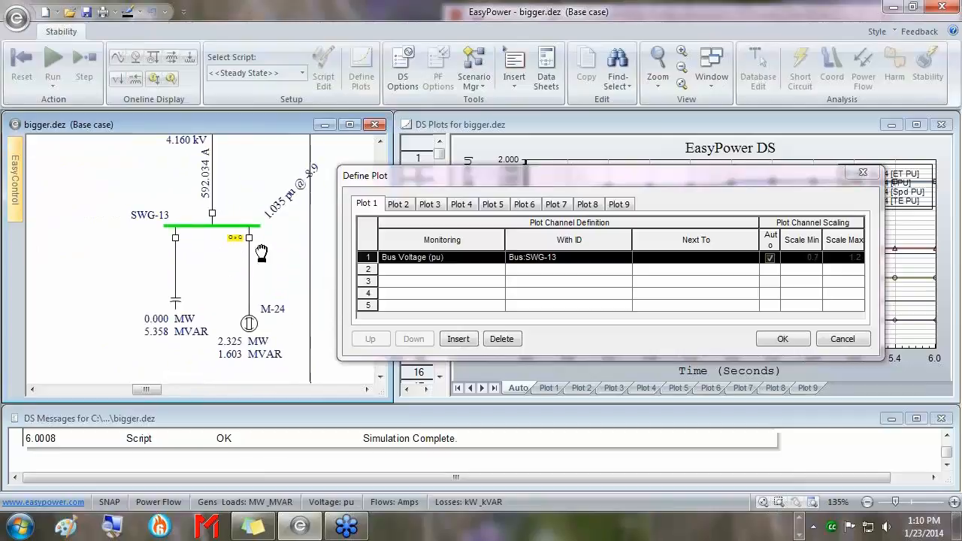
drag(262, 253, 261, 248)
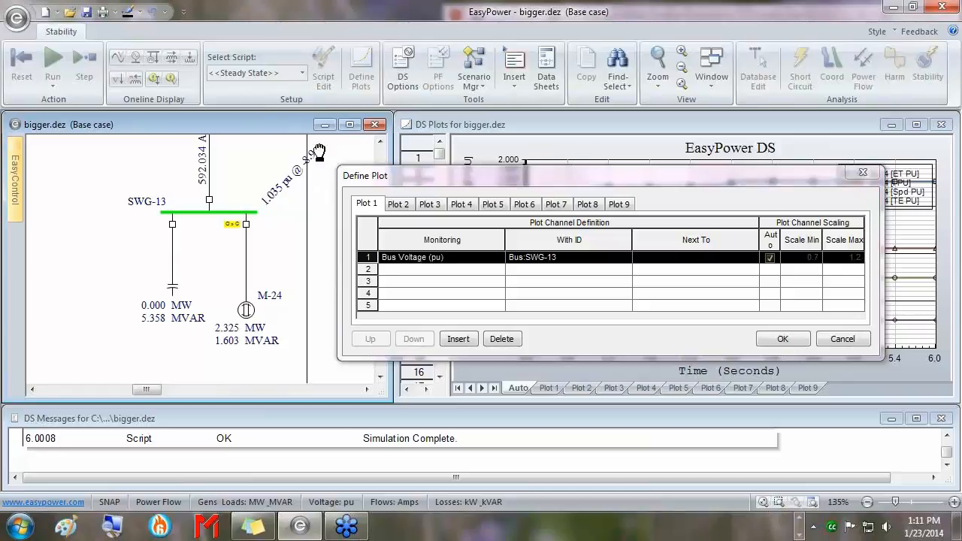
drag(319, 152, 271, 276)
drag(292, 170, 246, 279)
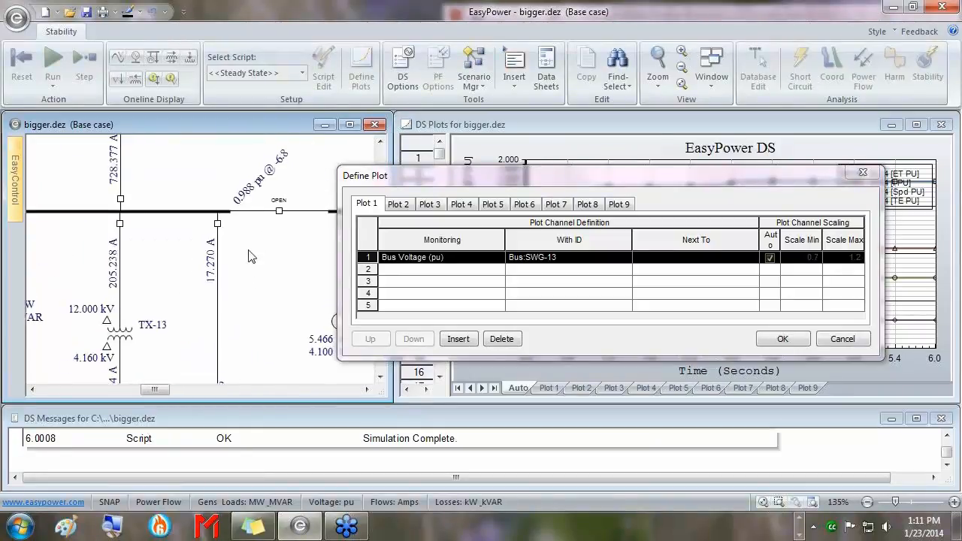
click(212, 211)
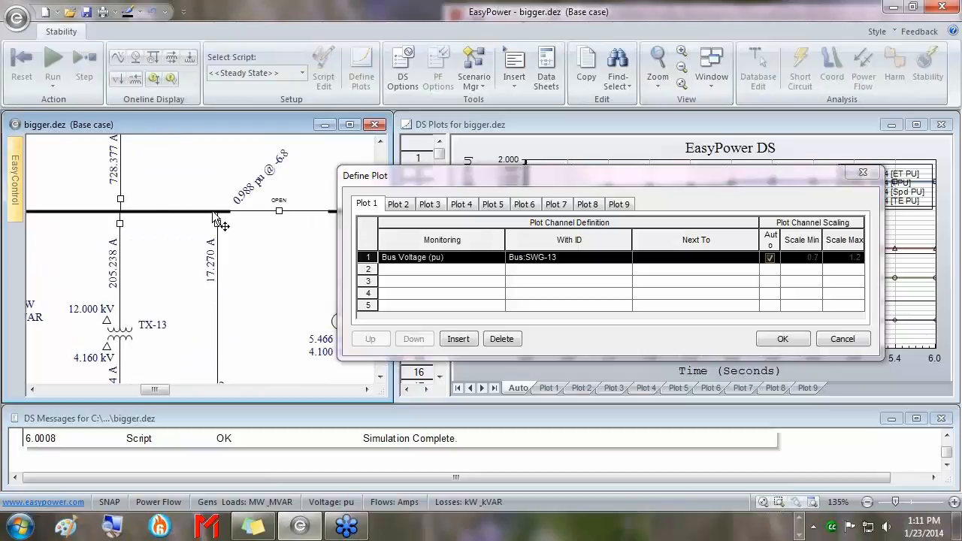
right_click(161, 212)
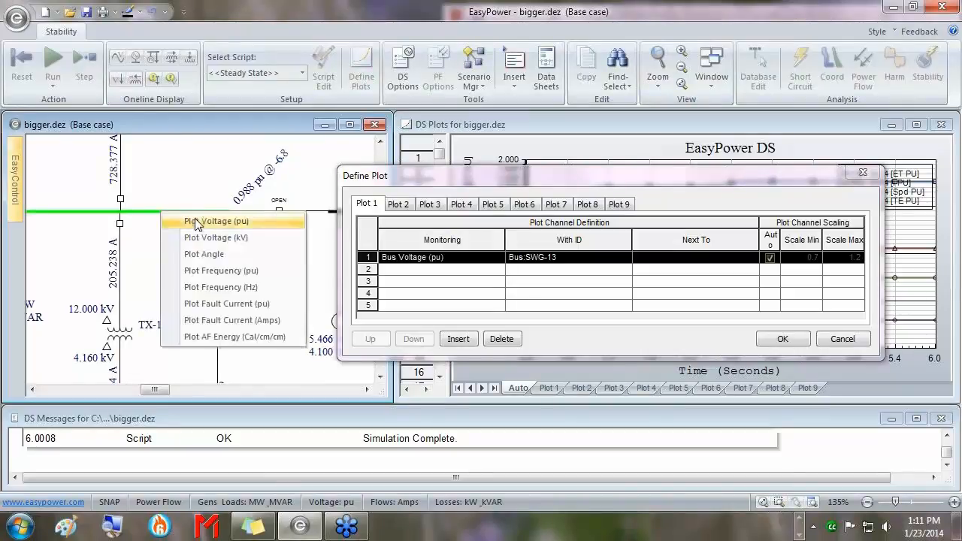
click(197, 223)
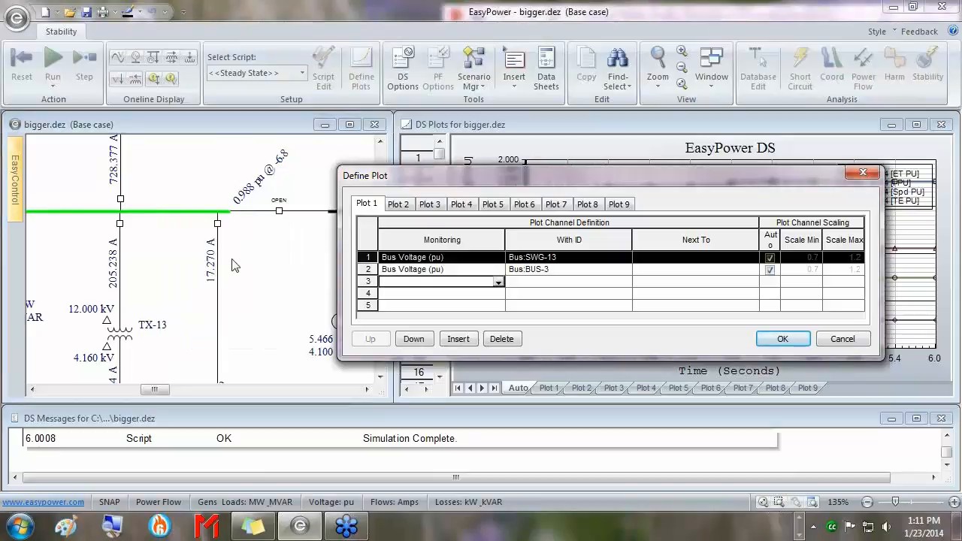
drag(229, 351, 294, 184)
drag(235, 316, 241, 248)
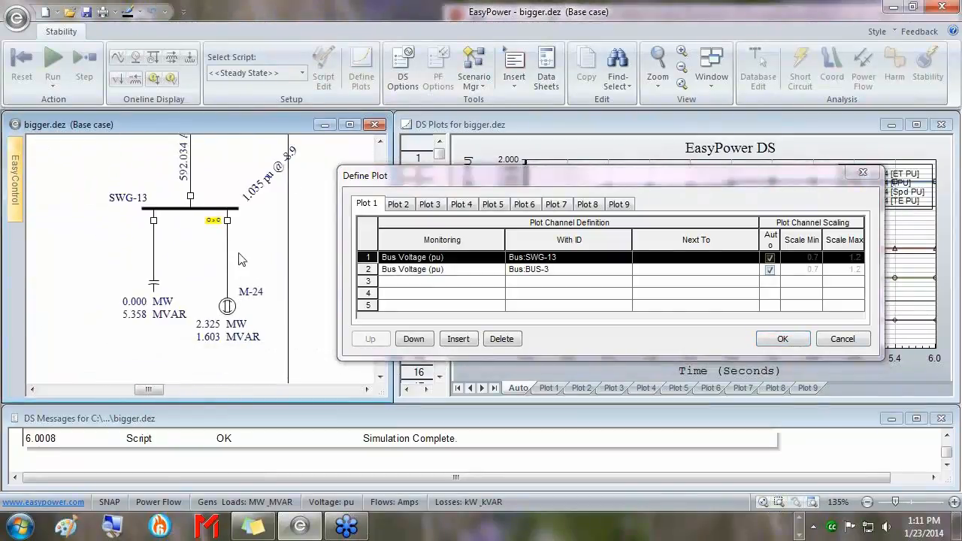
click(782, 339)
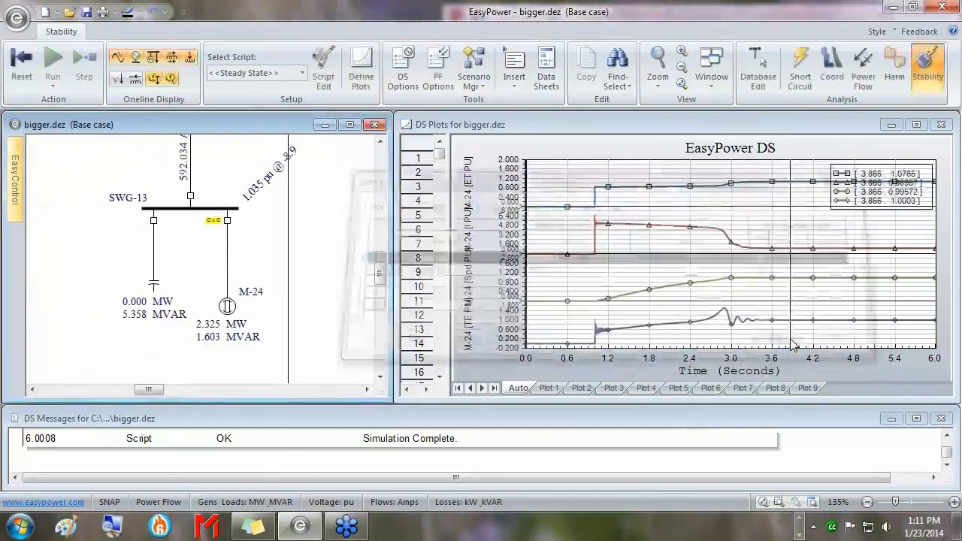
Reset and rerun the M-24 motor start, then view Plot 1's SWG-13 and BUS-3 voltage dips.
click(22, 68)
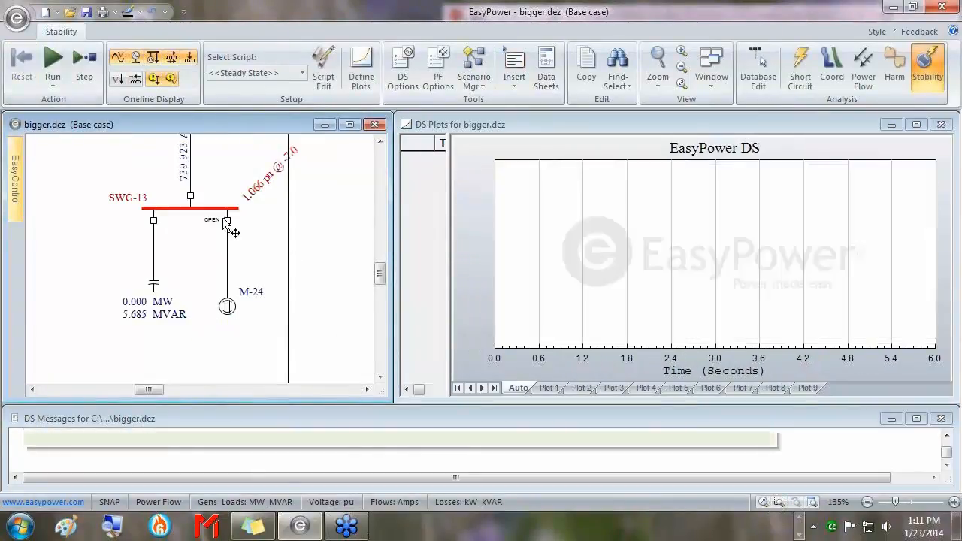
double_click(227, 220)
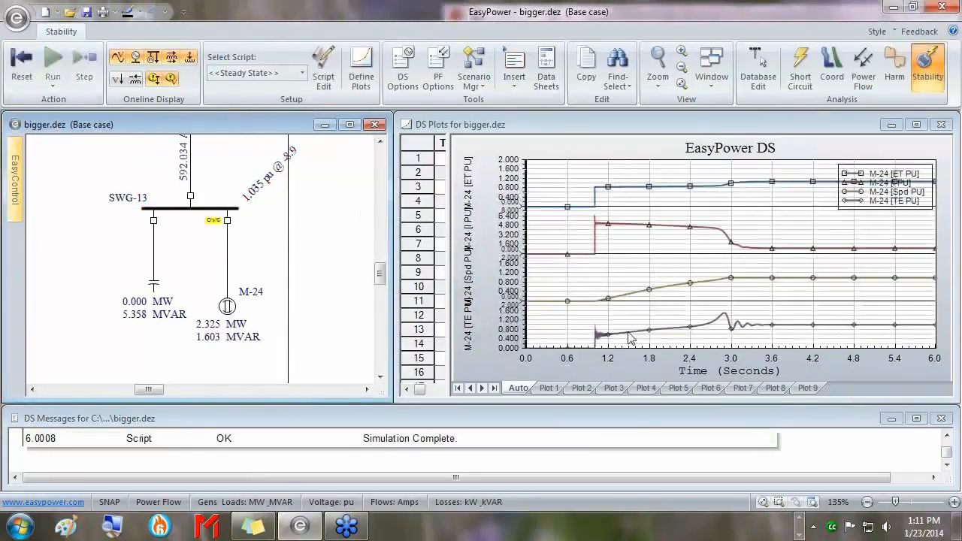
click(548, 388)
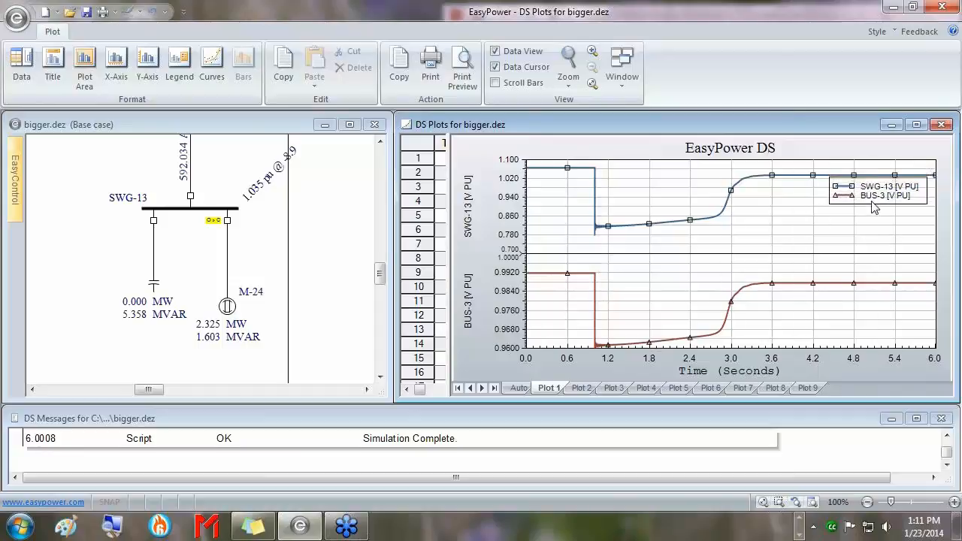
drag(872, 200, 876, 222)
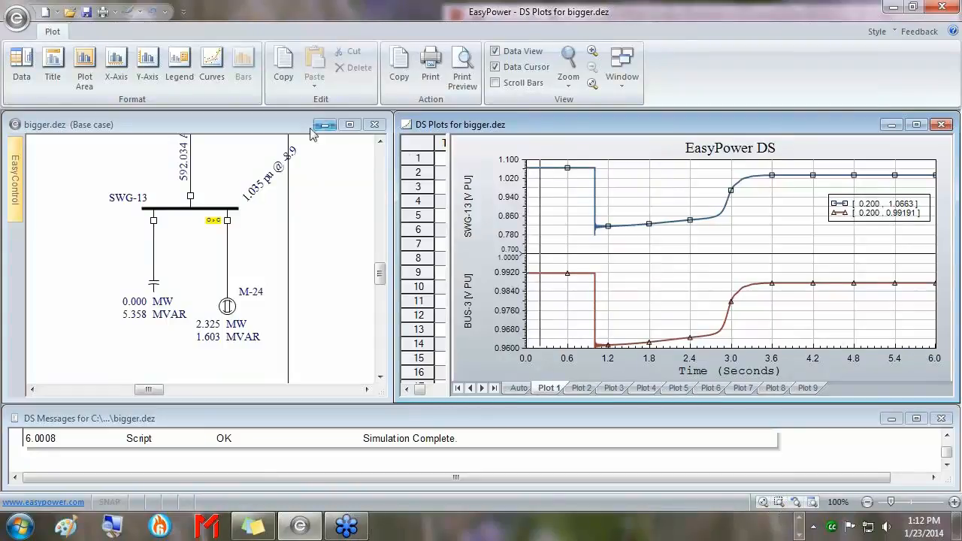
click(231, 120)
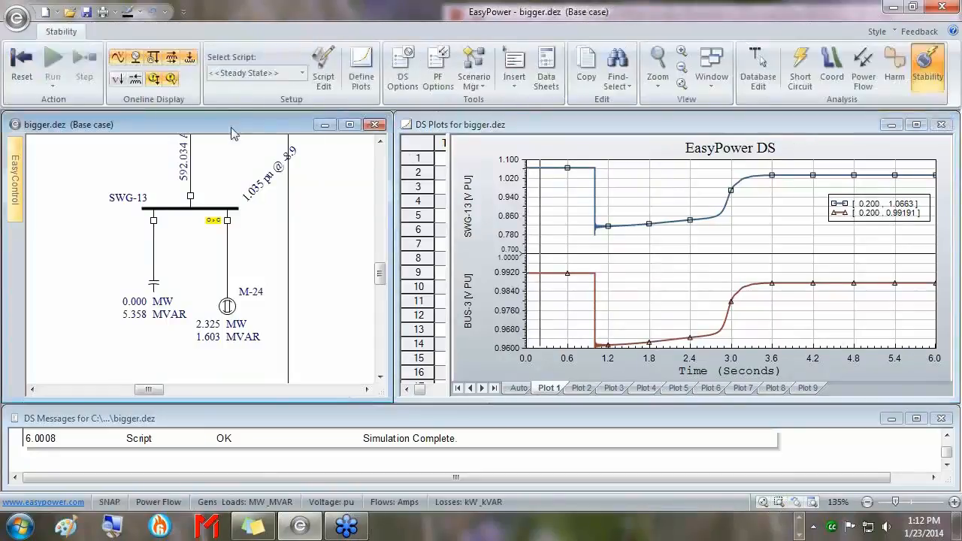
click(361, 76)
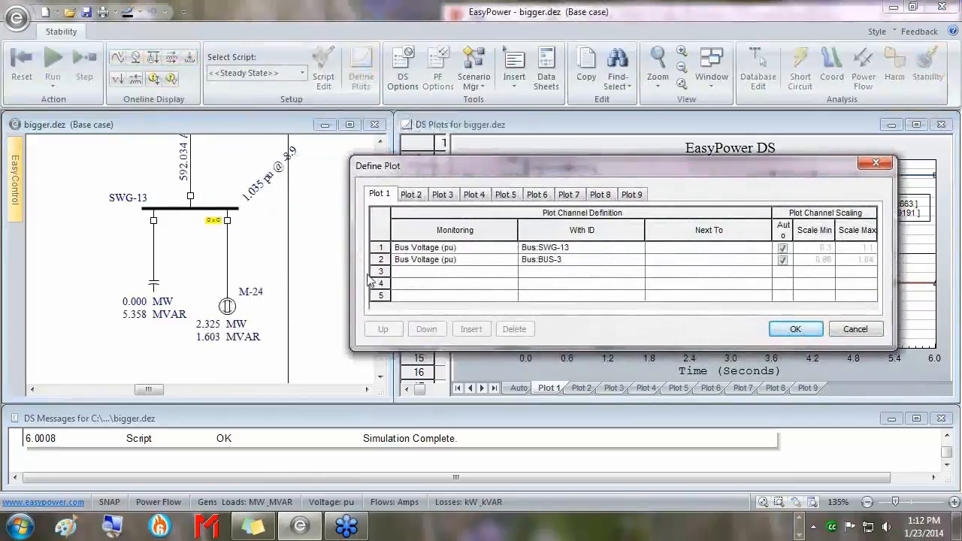
click(377, 272)
click(227, 305)
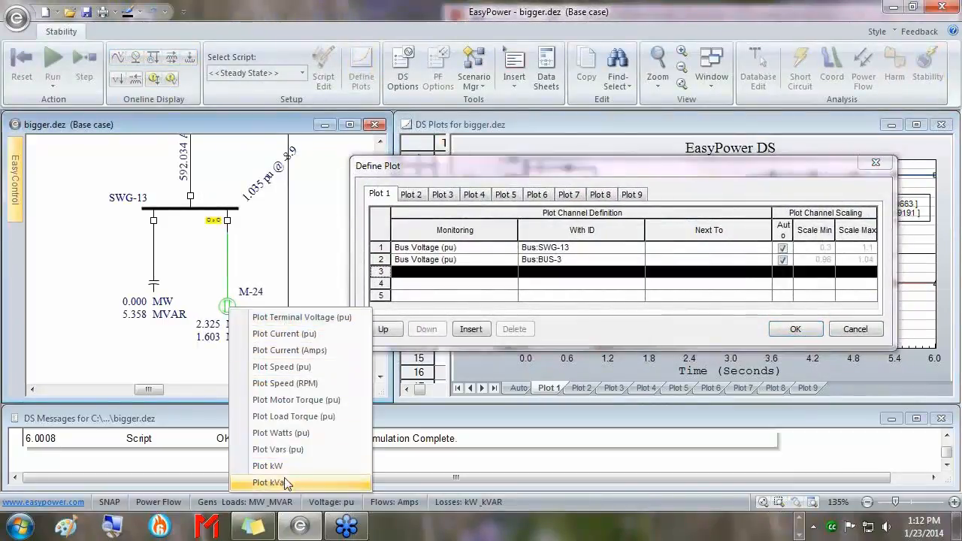
click(306, 256)
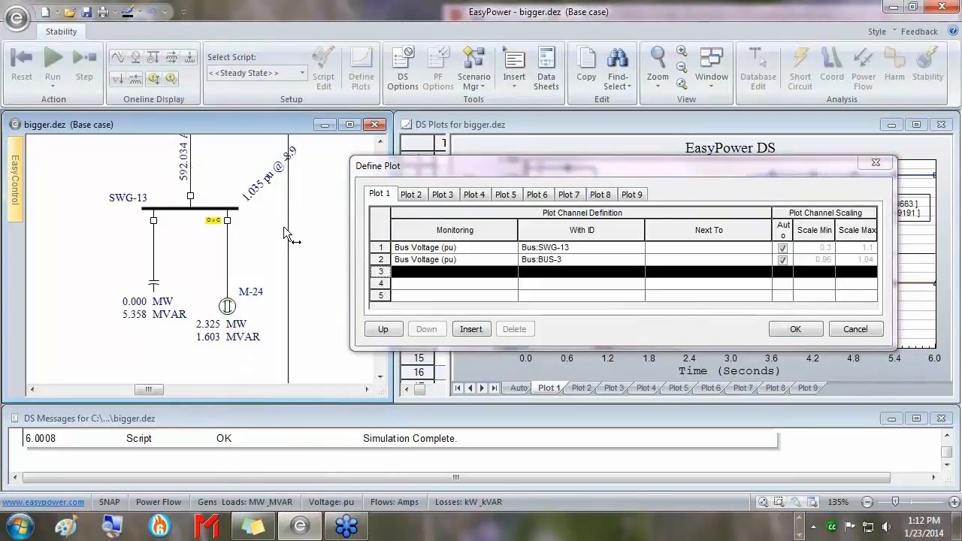
click(191, 155)
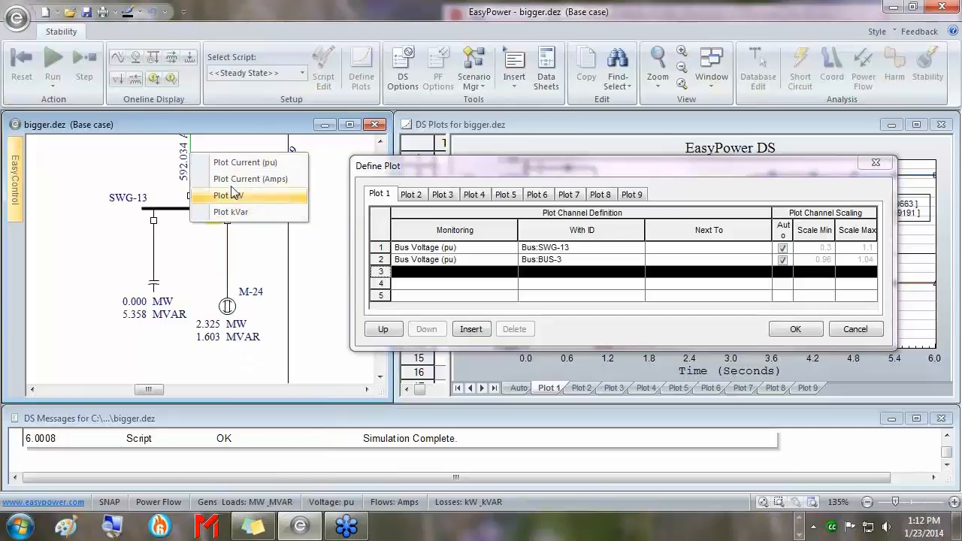
click(222, 122)
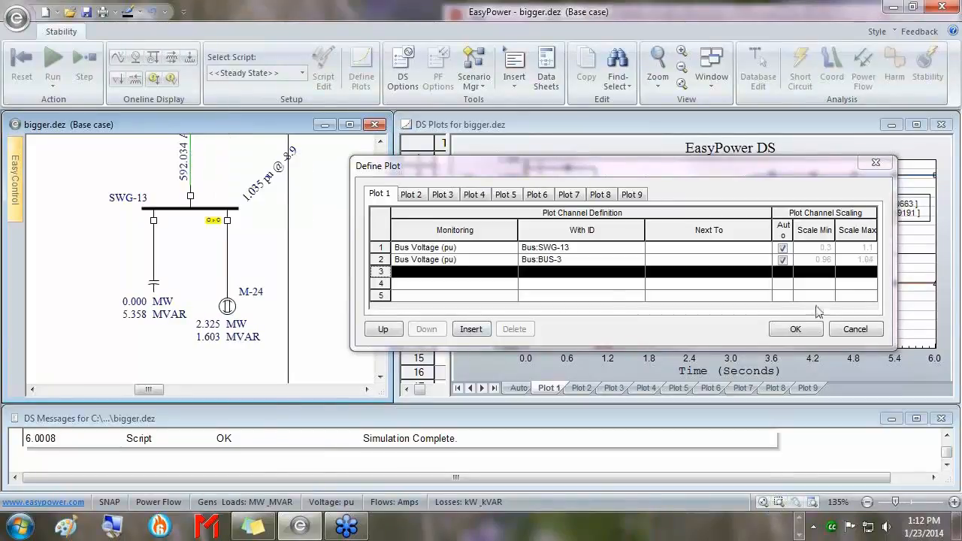
click(802, 330)
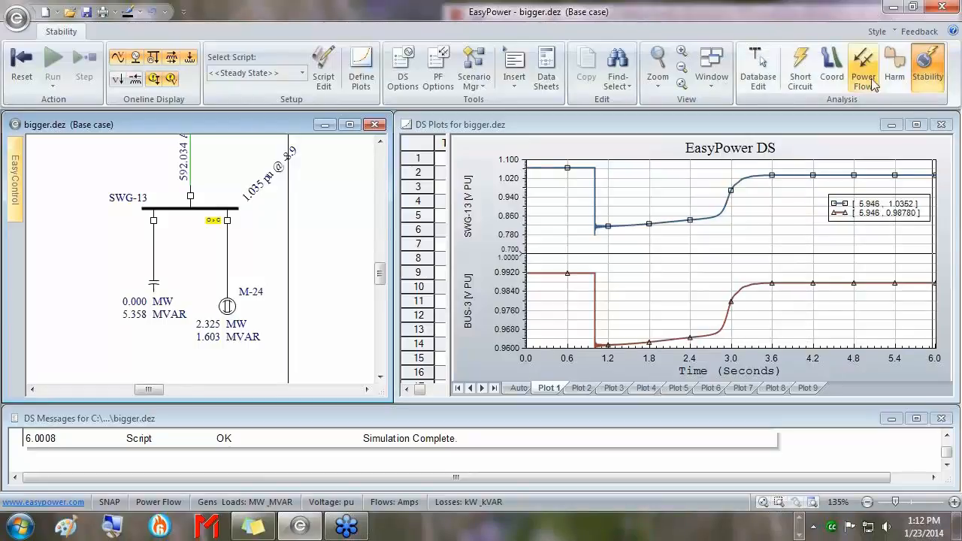
Restore down EasyPower so the Motor Starting PowerPoint deck appears beside it.
click(913, 8)
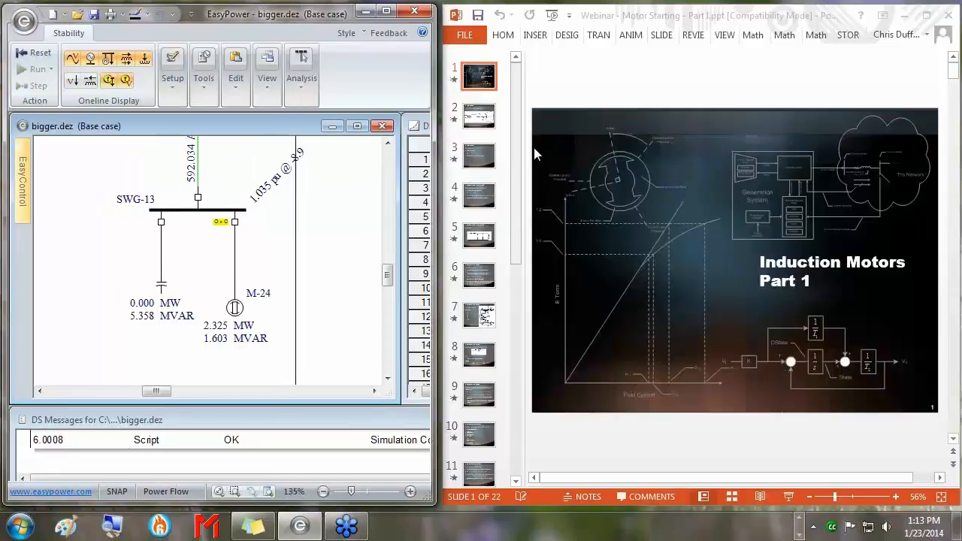
Maximize PowerPoint and go to slide 2, '1.0 The Model'.
click(927, 17)
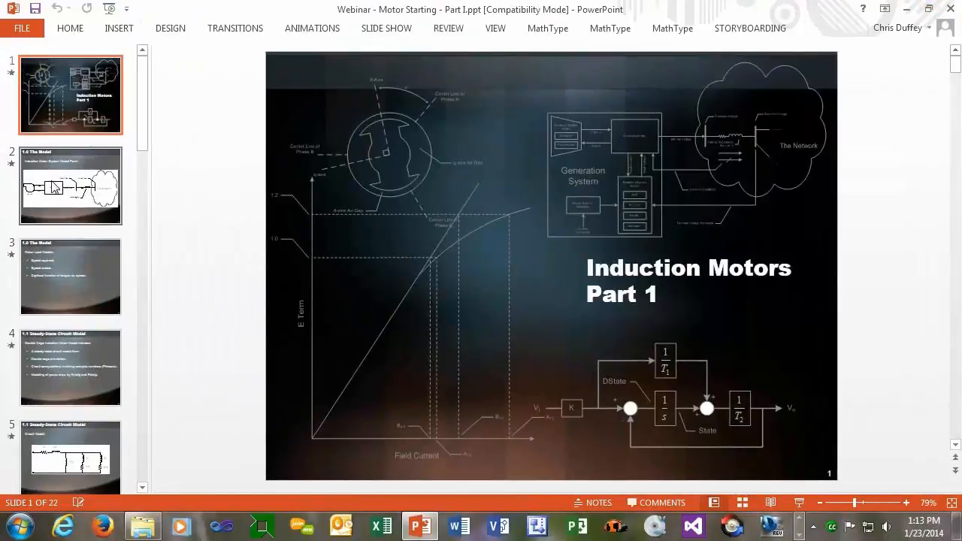
click(54, 188)
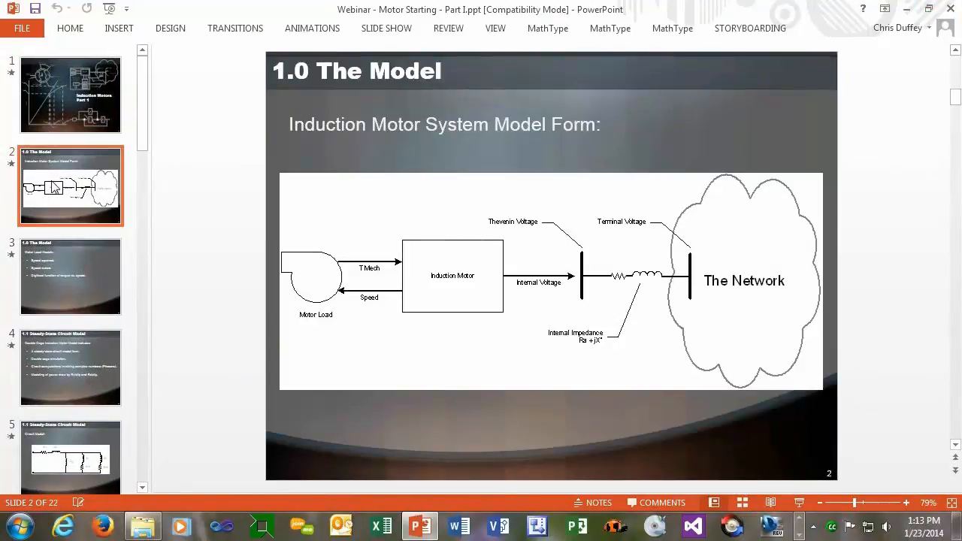
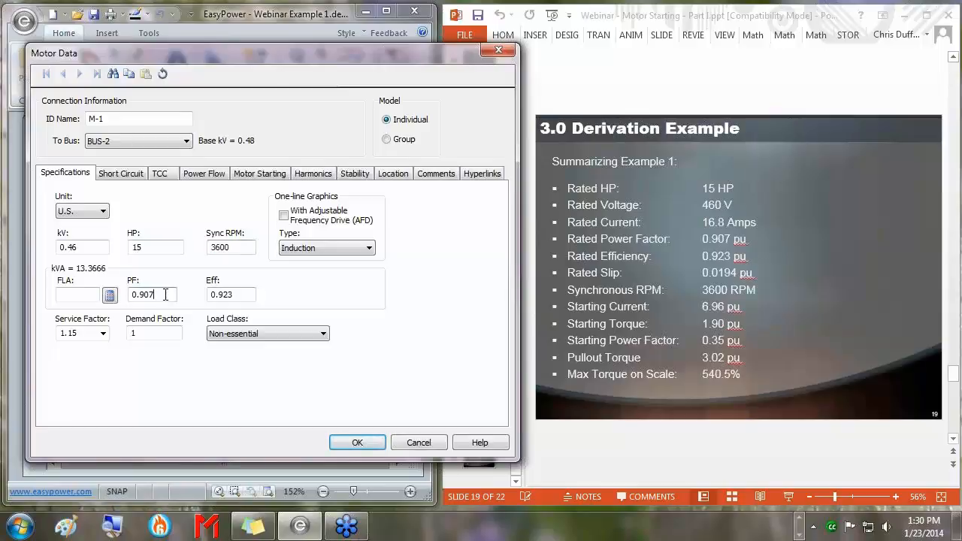
Check M-1's PF 0.907 and efficiency 0.923, then recalculate its short-circuit X/R to 2.5971.
double_click(165, 296)
double_click(251, 295)
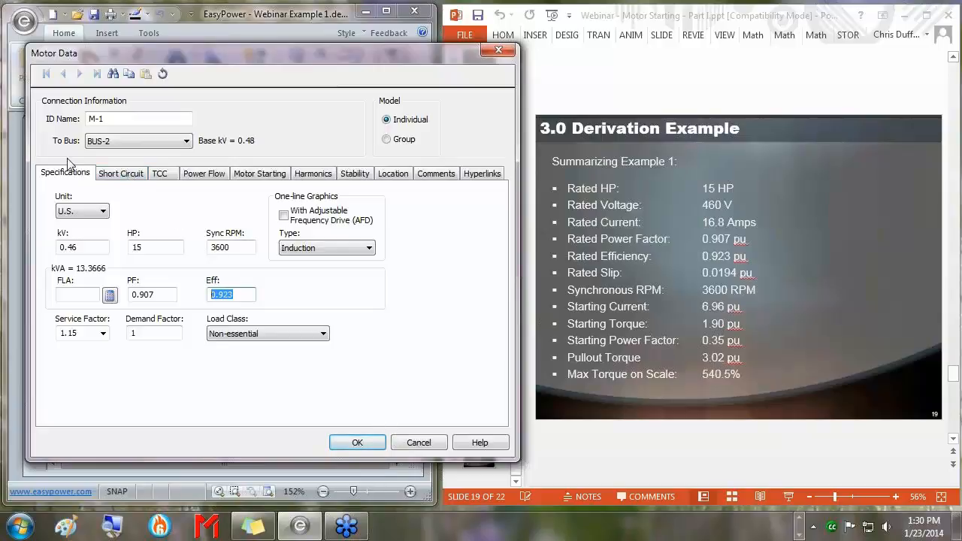
click(138, 178)
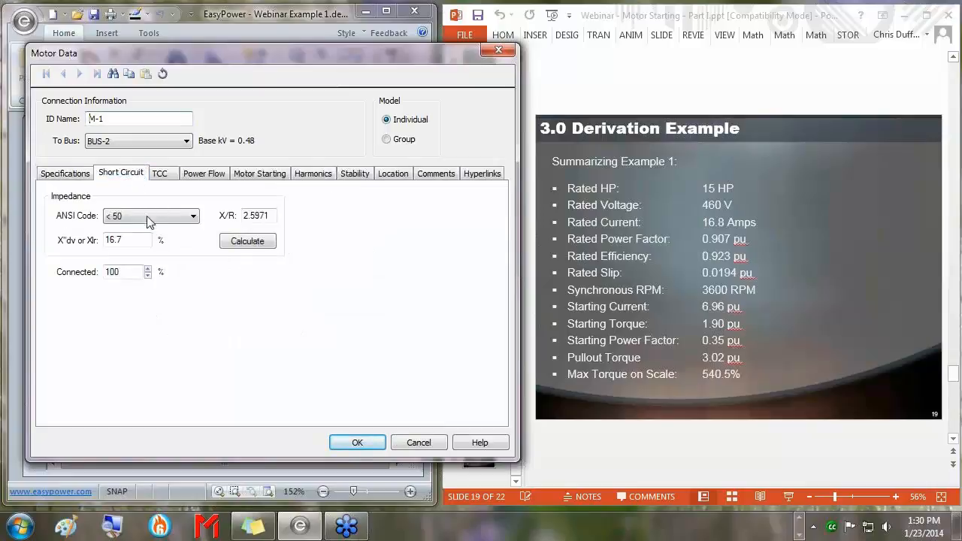
drag(265, 220, 222, 217)
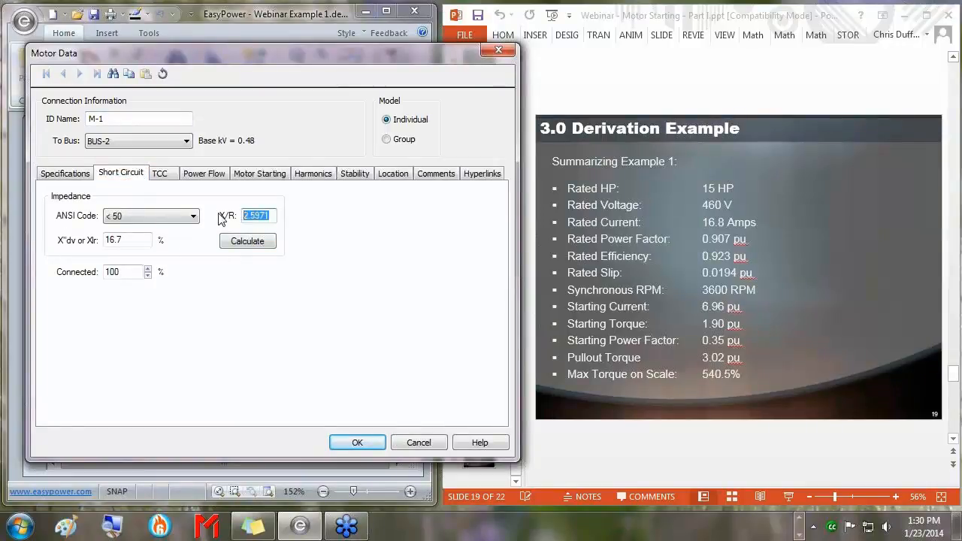
key(BackSpace)
click(245, 241)
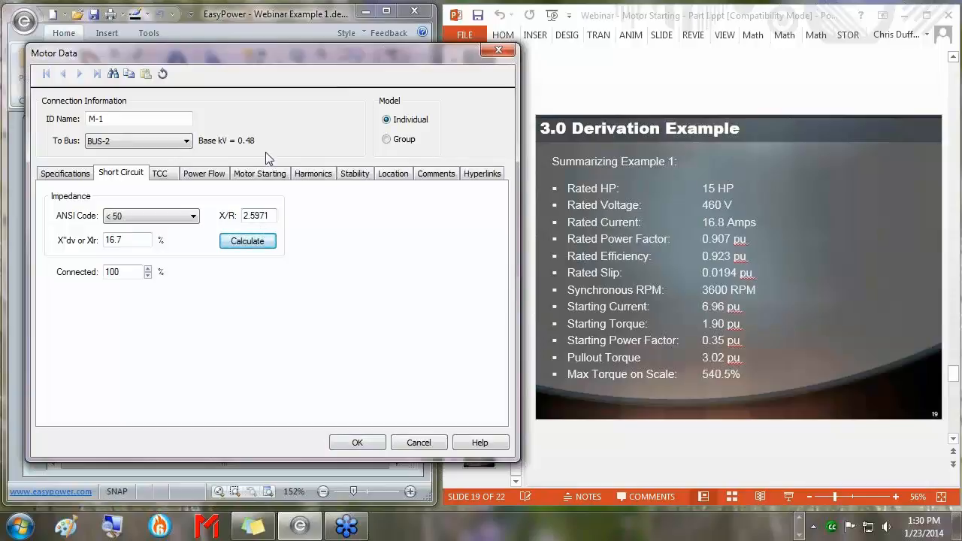
Re-enable M-1's stability motor model and import Generic Std Ind Flux Ind 2 Cage library data.
click(354, 175)
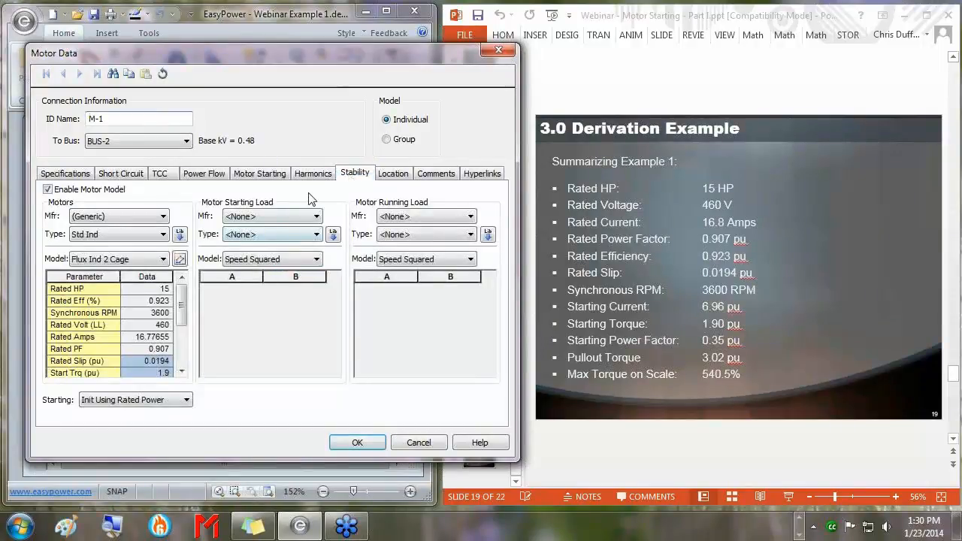
click(47, 189)
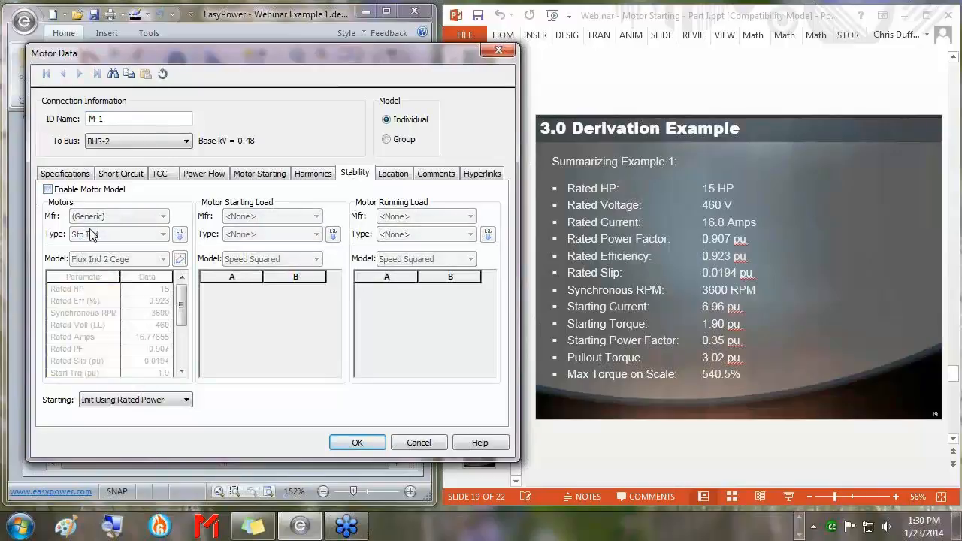
click(47, 190)
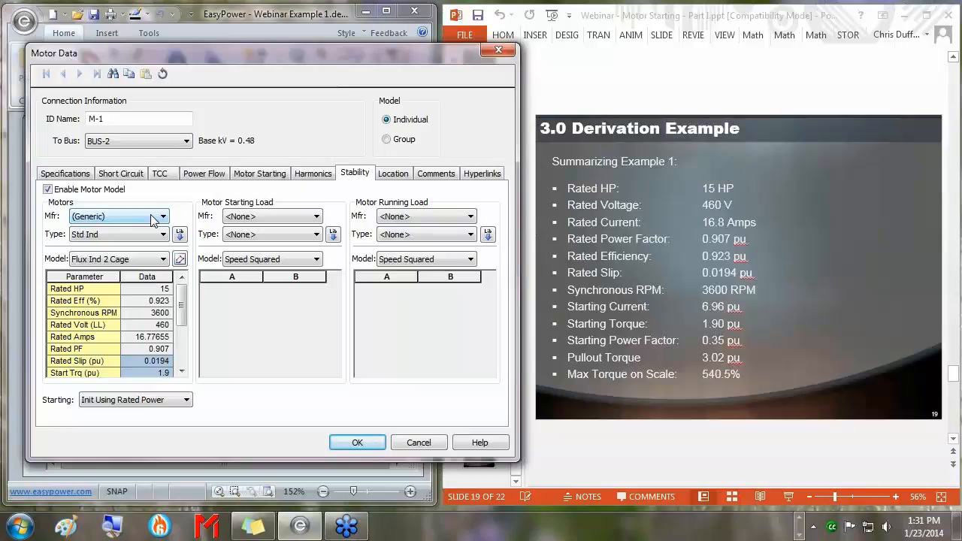
click(151, 217)
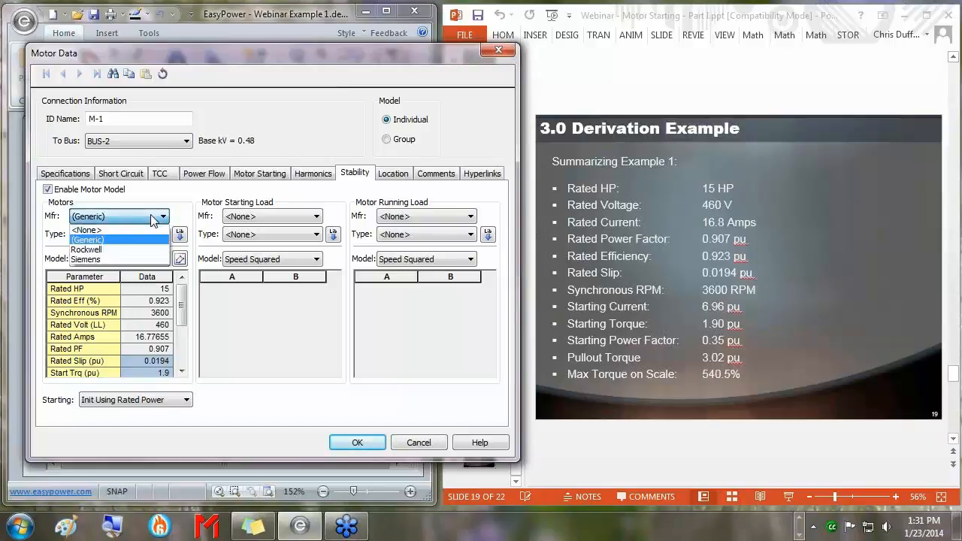
click(109, 240)
click(109, 234)
click(109, 258)
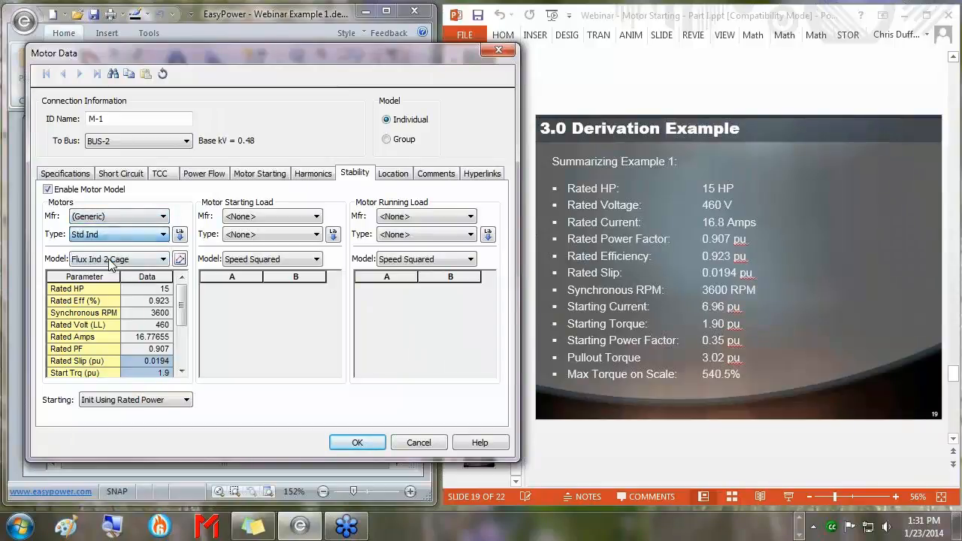
click(179, 235)
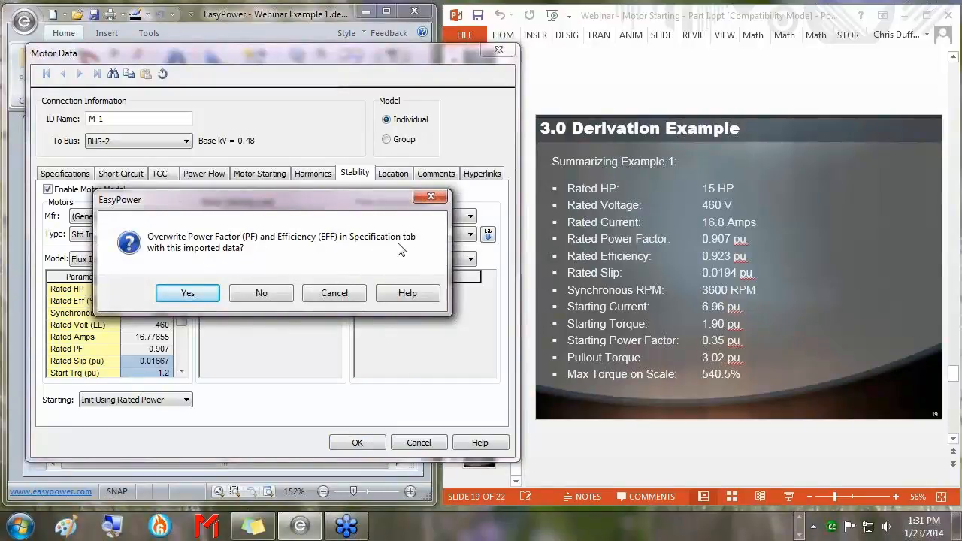
Keep the existing PF and efficiency, then set rated slip 0.0194 and starting torque 1.9.
click(257, 294)
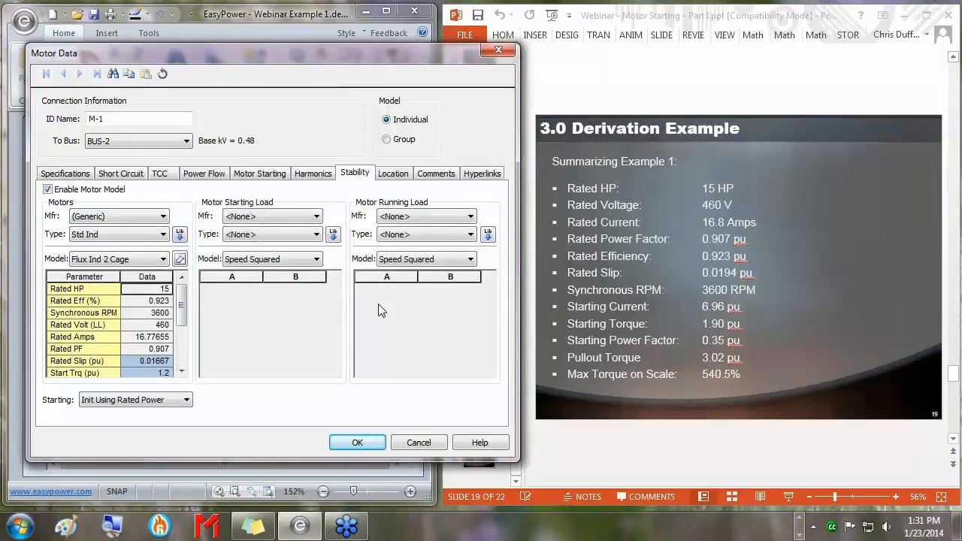
key(Down)
key(Down)
key(Down)
key(Down)
key(Down)
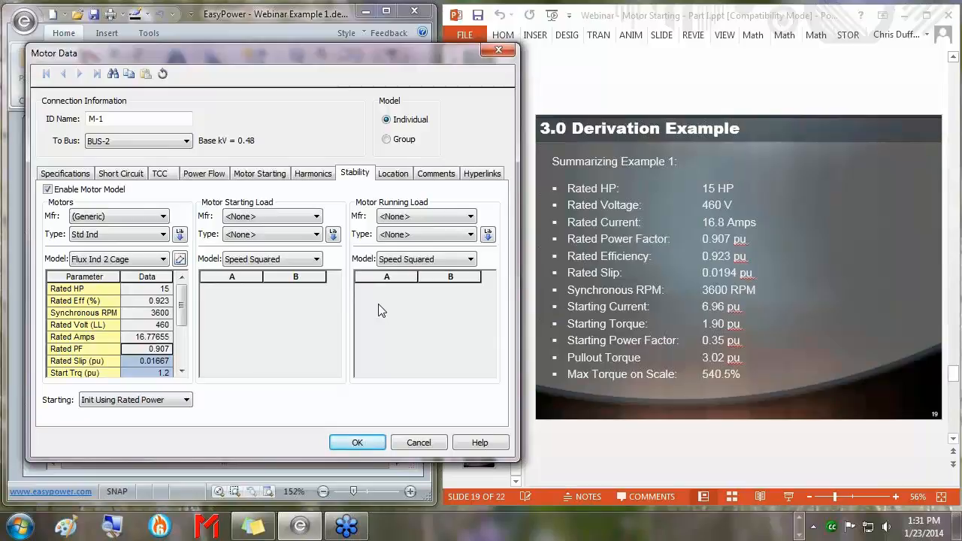
key(Down)
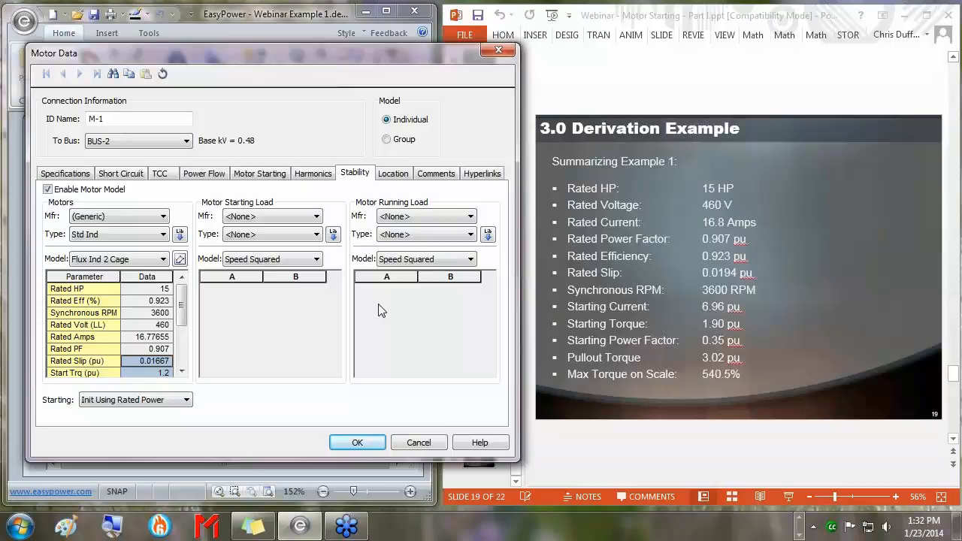
text(0.0194)
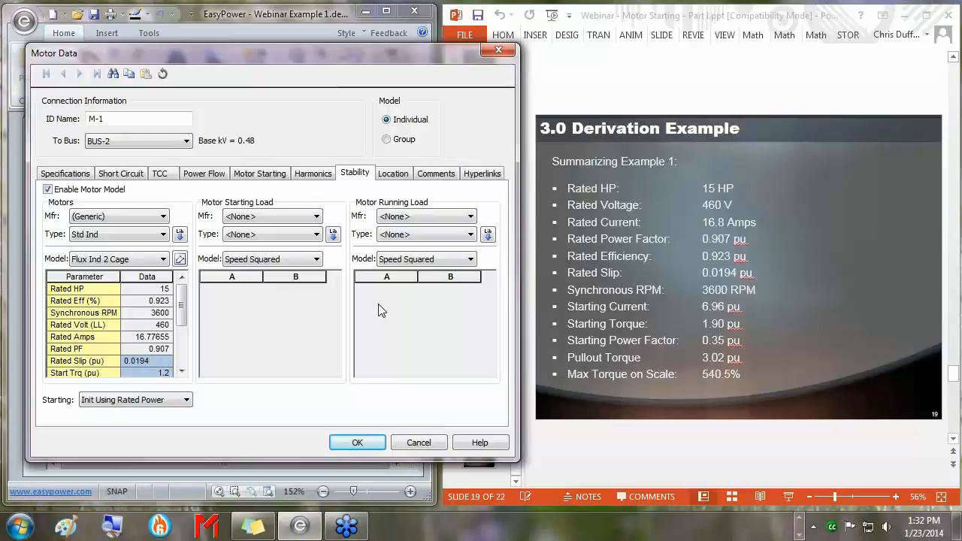
key(Return)
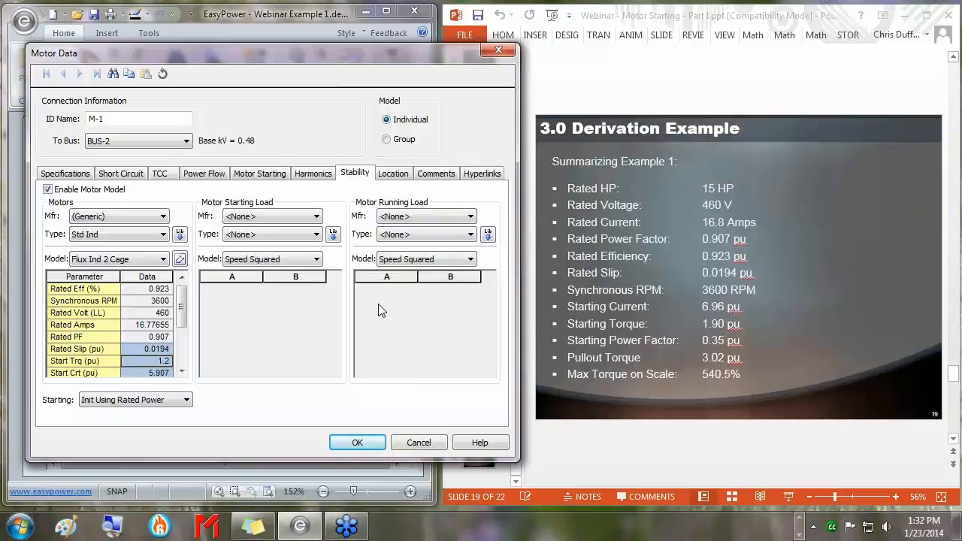
text(1.9)
key(Return)
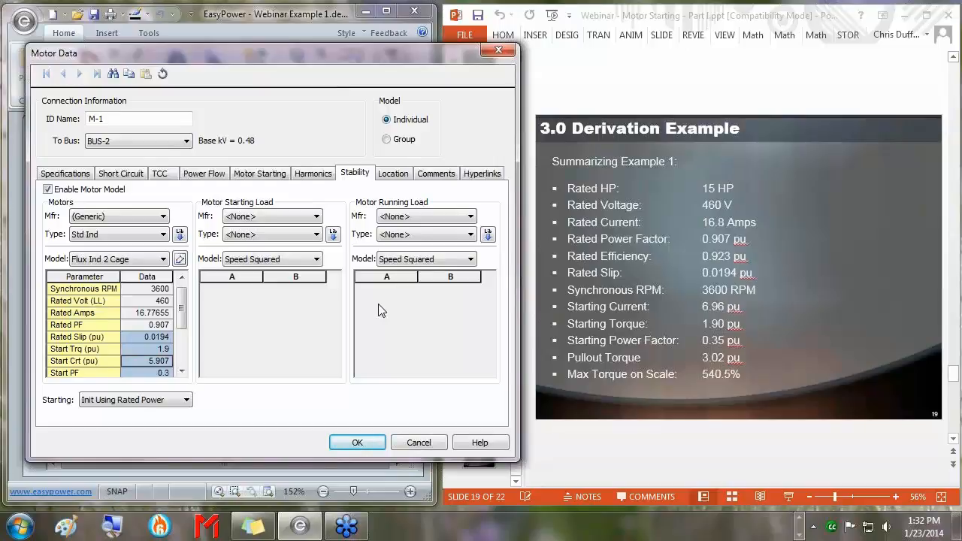
Enter starting current 6.96, starting PF 0.35 and pull-out torque 3.02.
text(6.96)
key(Return)
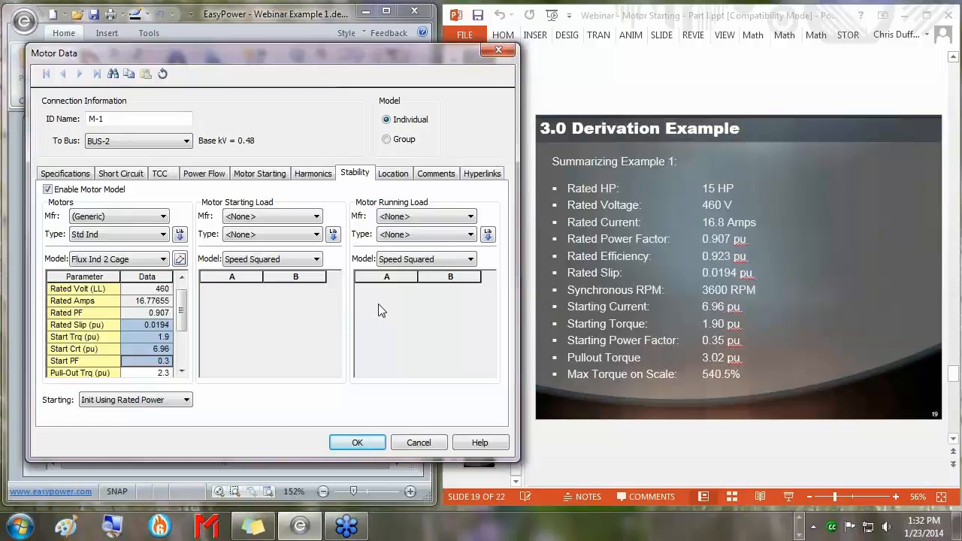
text(.35)
key(Return)
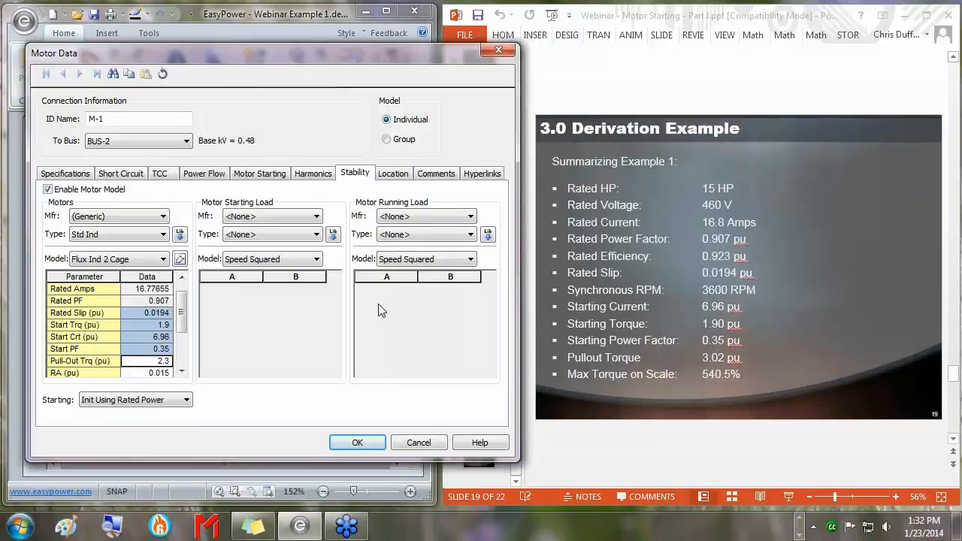
text(3.02)
mouse_move(184, 307)
mouse_down()
mouse_move(184, 328)
mouse_move(188, 300)
mouse_up()
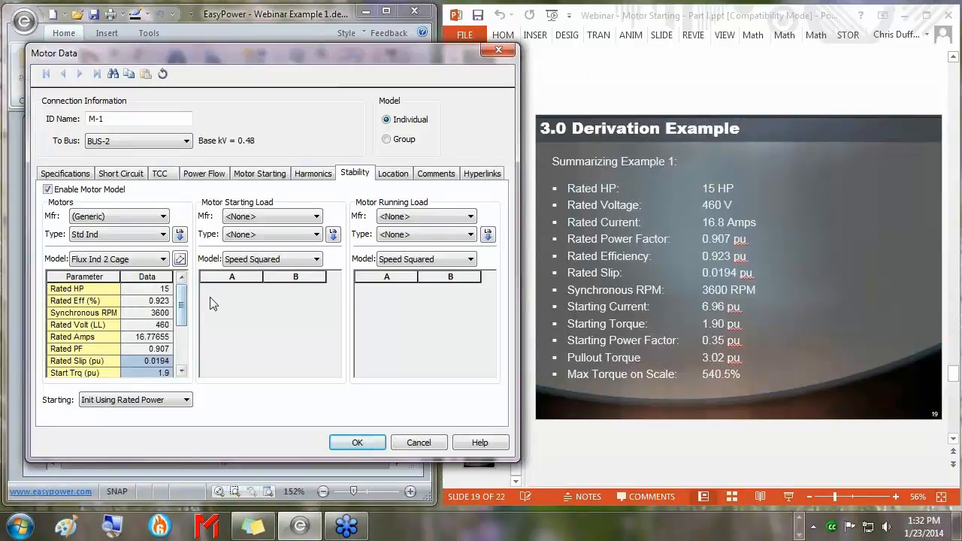
Open and enlarge Define Induction Motor Parameters, discarding the old Rockwell torque-speed plot for a new one.
click(181, 259)
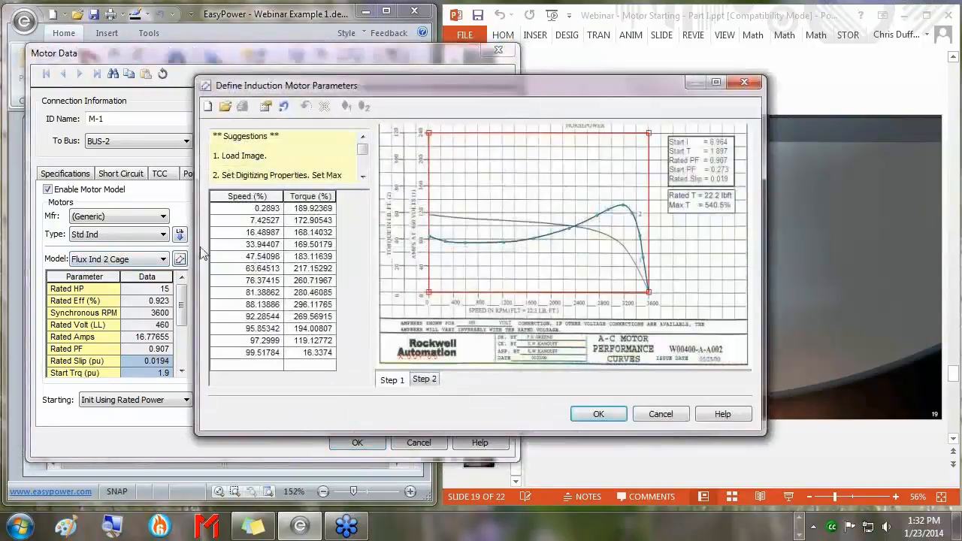
drag(195, 77, 96, 12)
drag(765, 434, 835, 493)
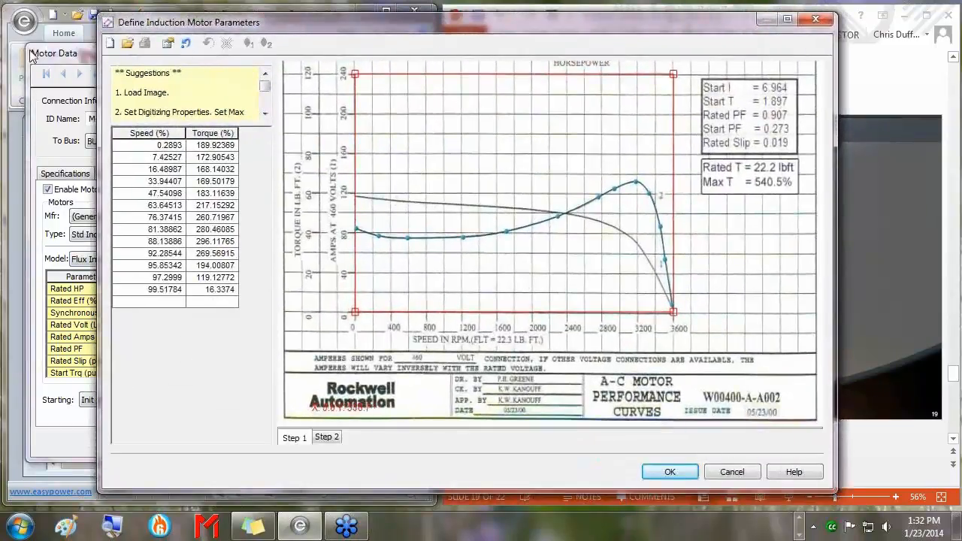
click(110, 44)
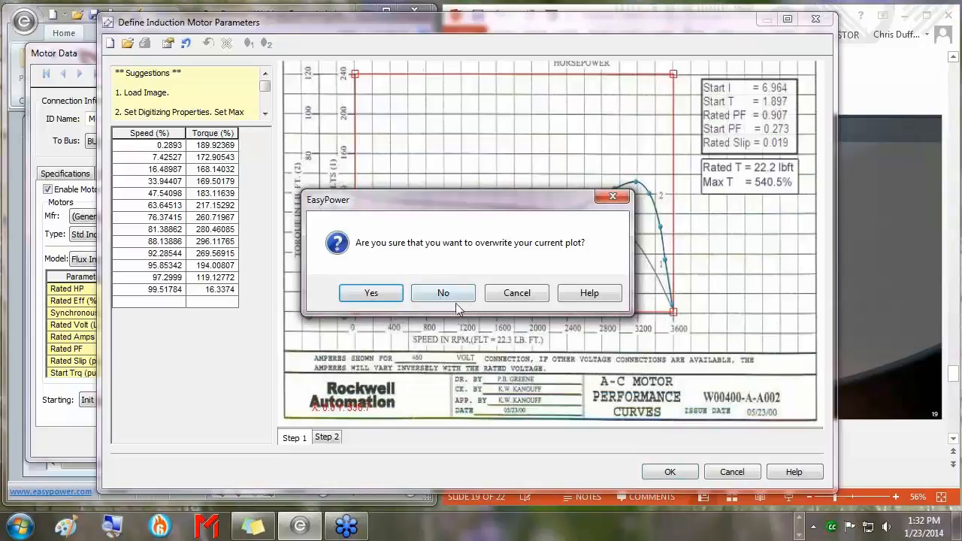
click(371, 293)
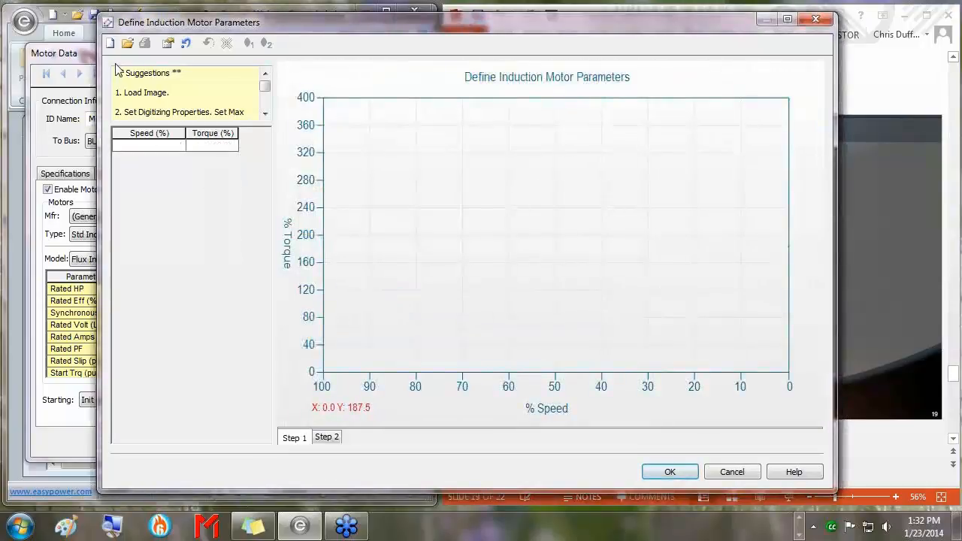
drag(297, 22, 286, 25)
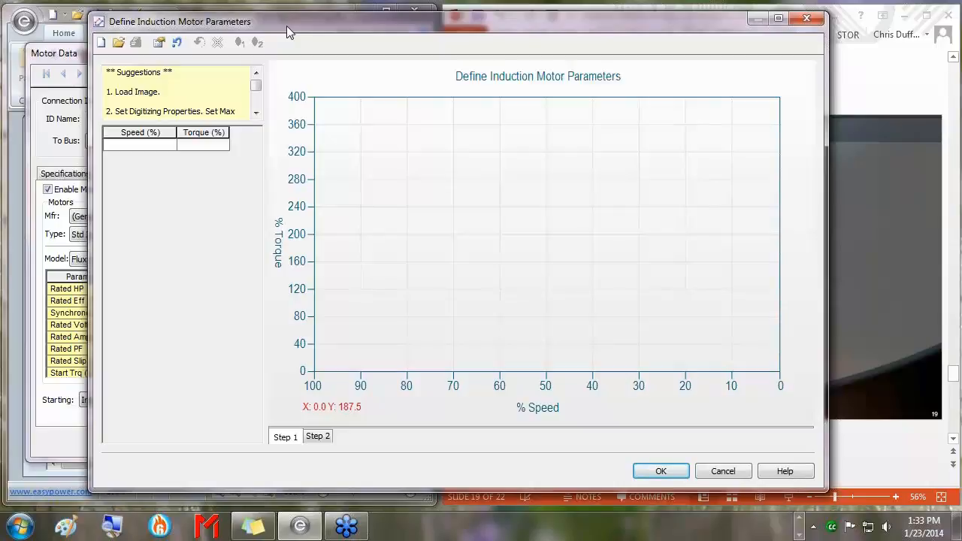
Load the Desktop image IM - Derivation Motor 1.jpg into the empty torque-speed plot.
click(122, 44)
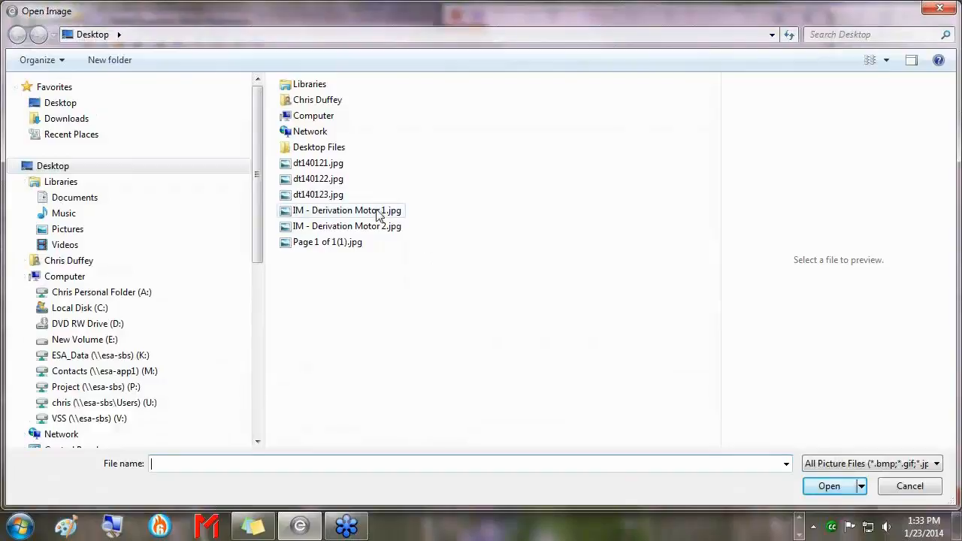
click(377, 213)
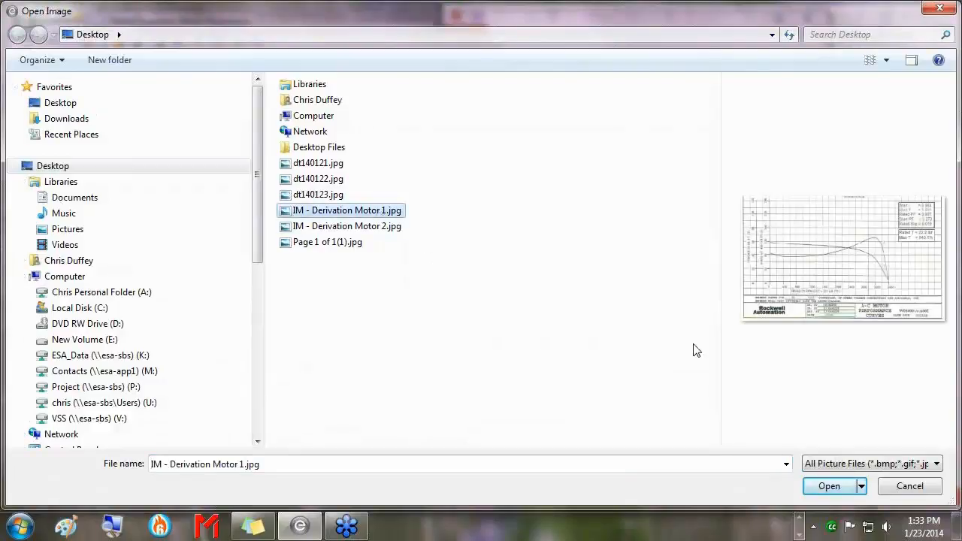
click(827, 487)
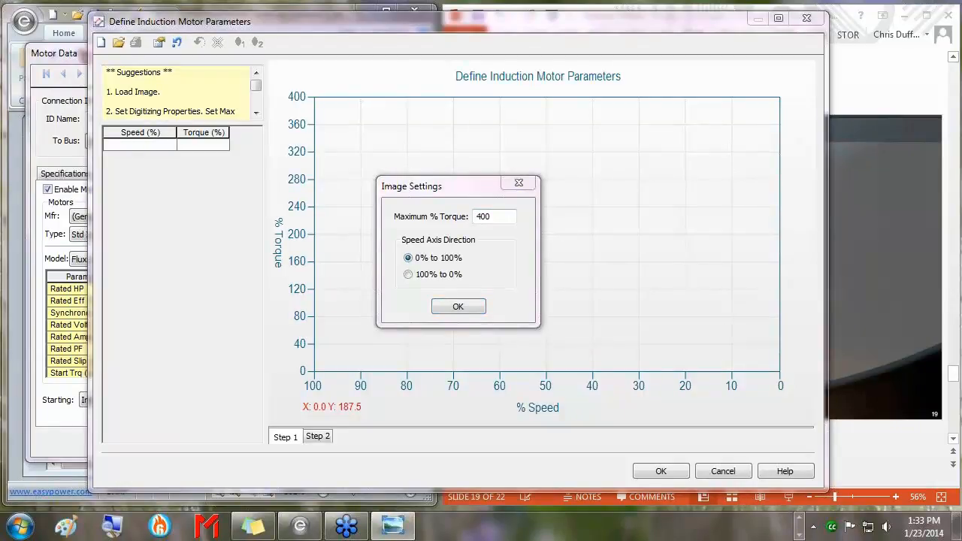
Set the image's maximum torque to 540.5%, matching Max T on the curve sheet, and confirm.
mouse_move(961, 391)
mouse_down()
mouse_move(961, 342)
mouse_move(655, 33)
mouse_move(779, 36)
mouse_move(961, 406)
mouse_up()
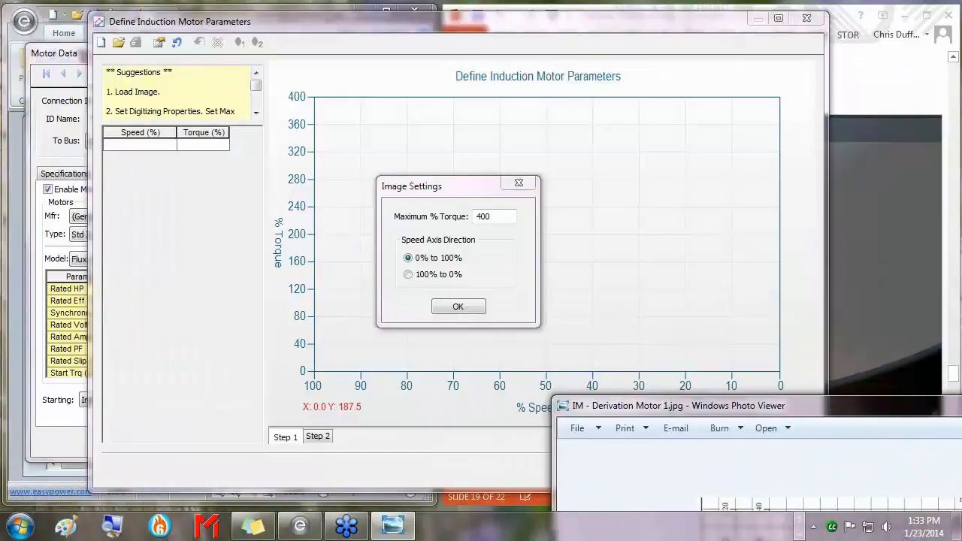
drag(961, 413, 784, 26)
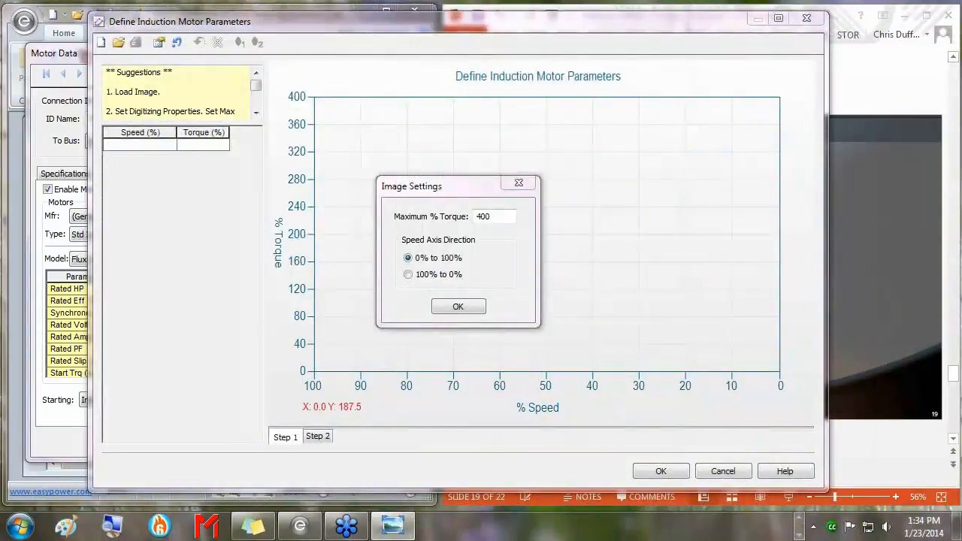
drag(506, 219, 444, 218)
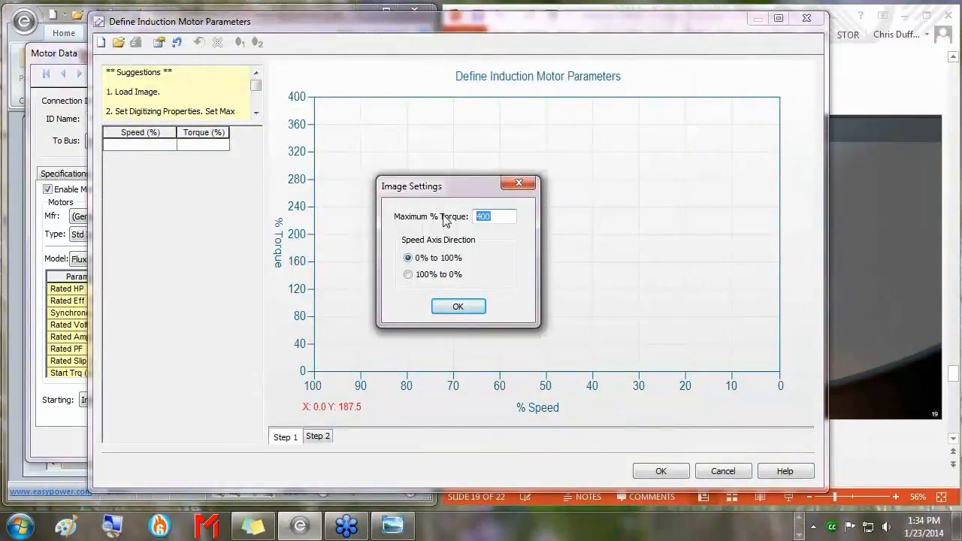
text(540.5)
drag(961, 511, 487, 42)
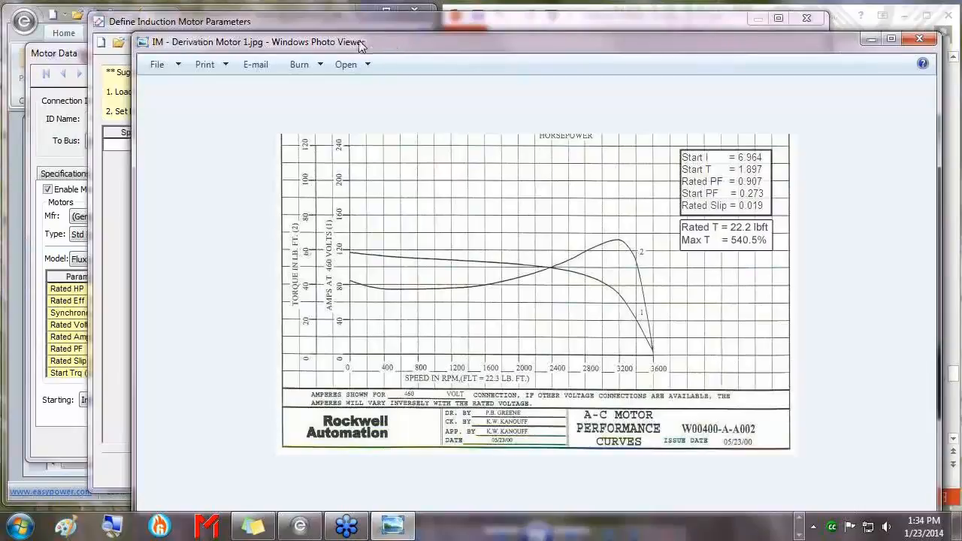
drag(359, 42, 961, 97)
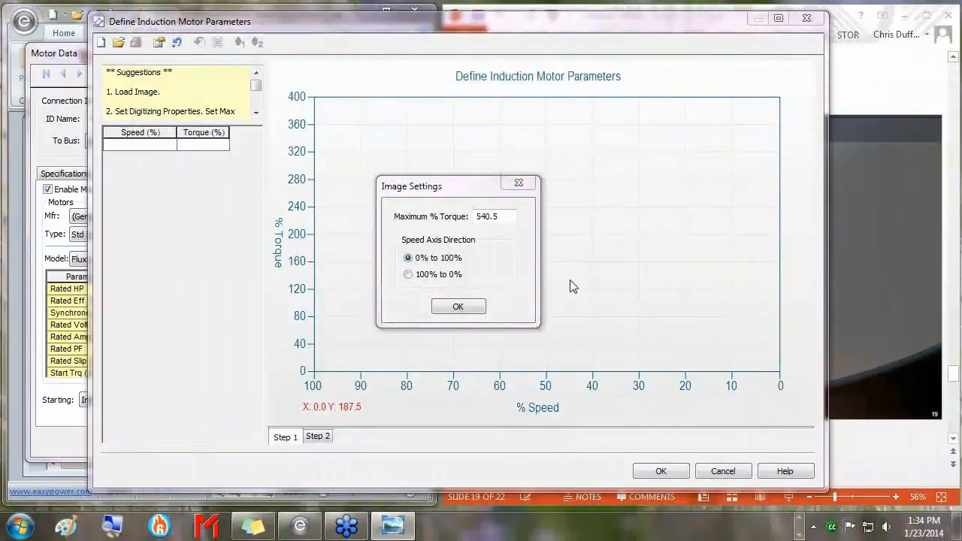
click(458, 307)
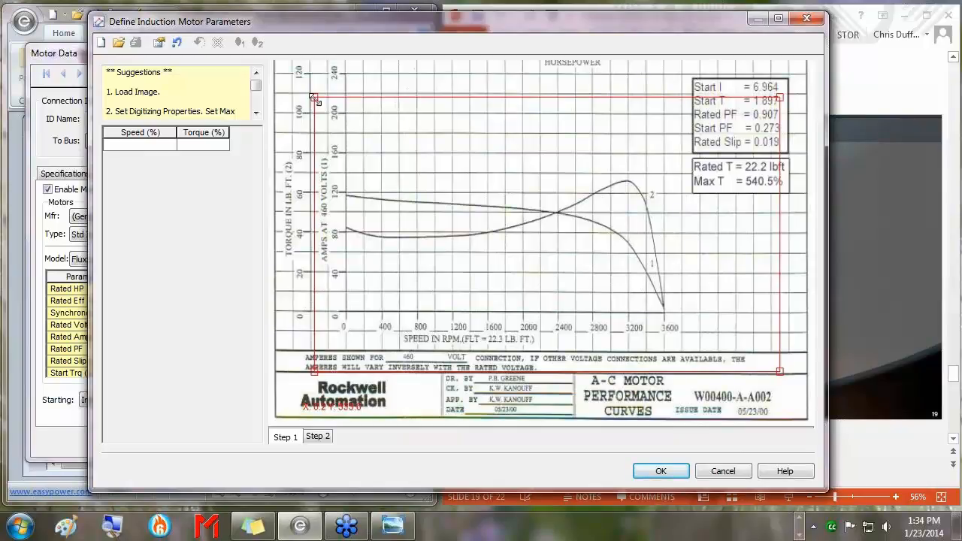
Fit the red digitizing frame's corners to the chart axes, spanning 0 to 3600 RPM.
drag(314, 100, 346, 73)
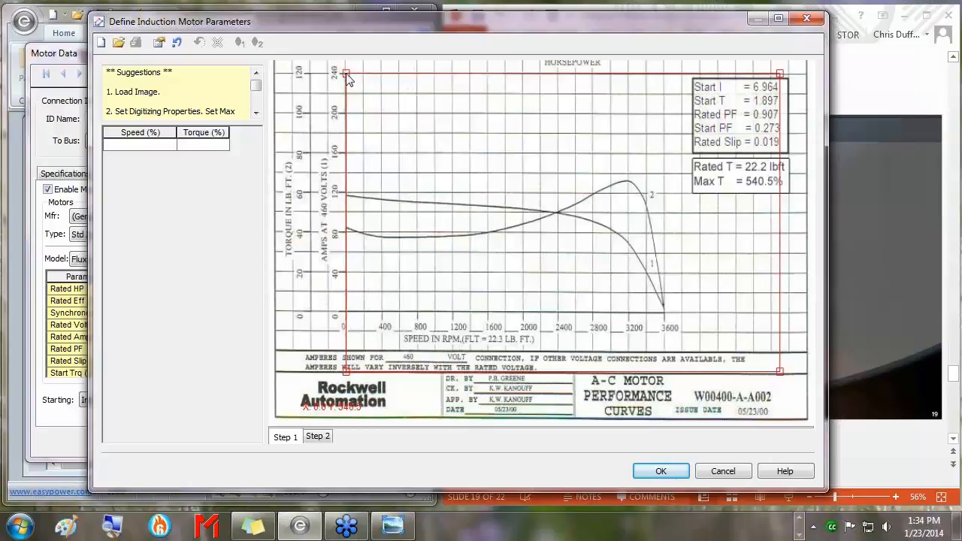
drag(780, 369, 665, 312)
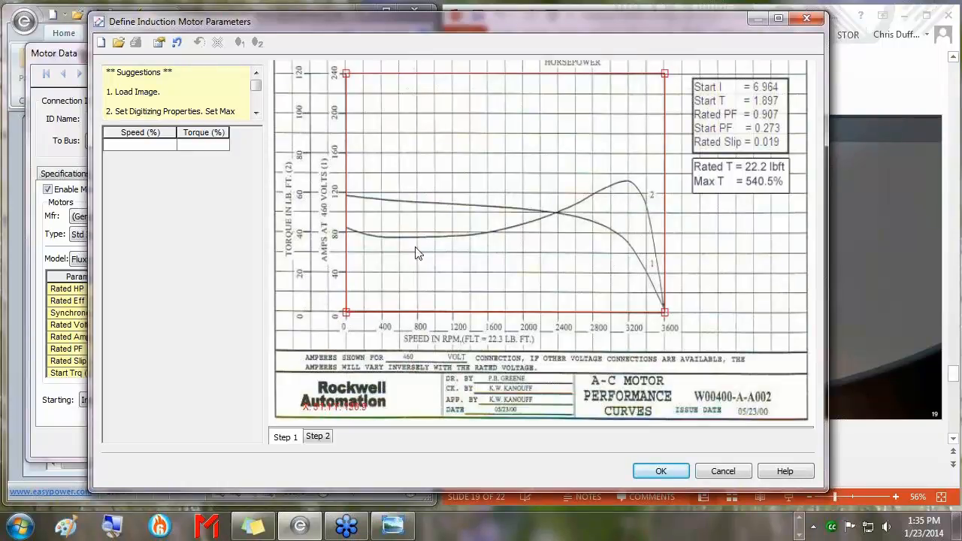
Trace the torque curve with 14 points from its start, through the peak, down to the bottom.
click(348, 229)
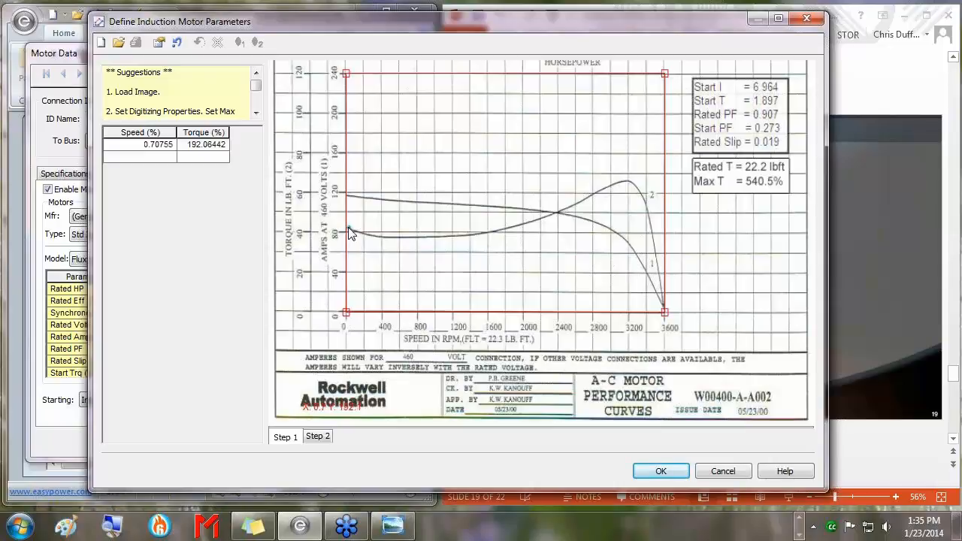
click(379, 238)
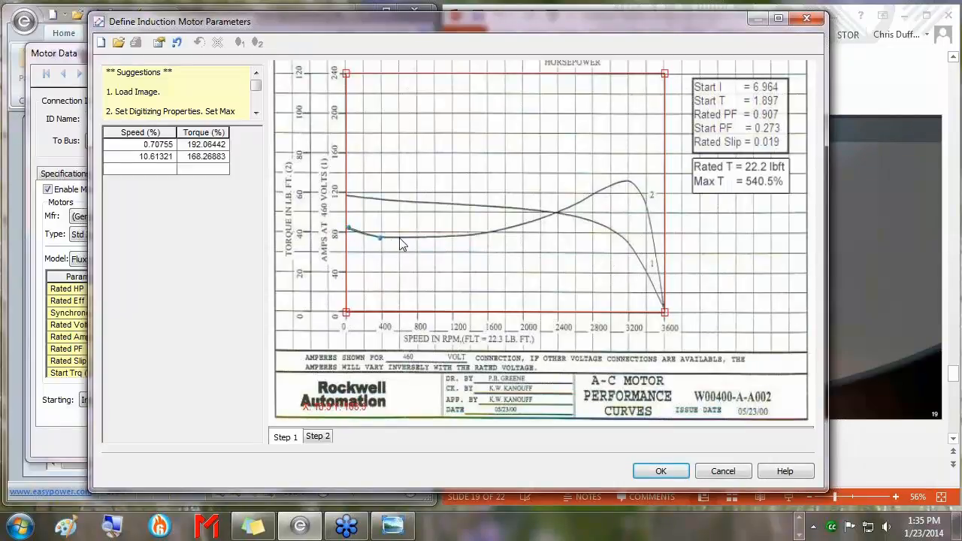
click(400, 239)
click(441, 238)
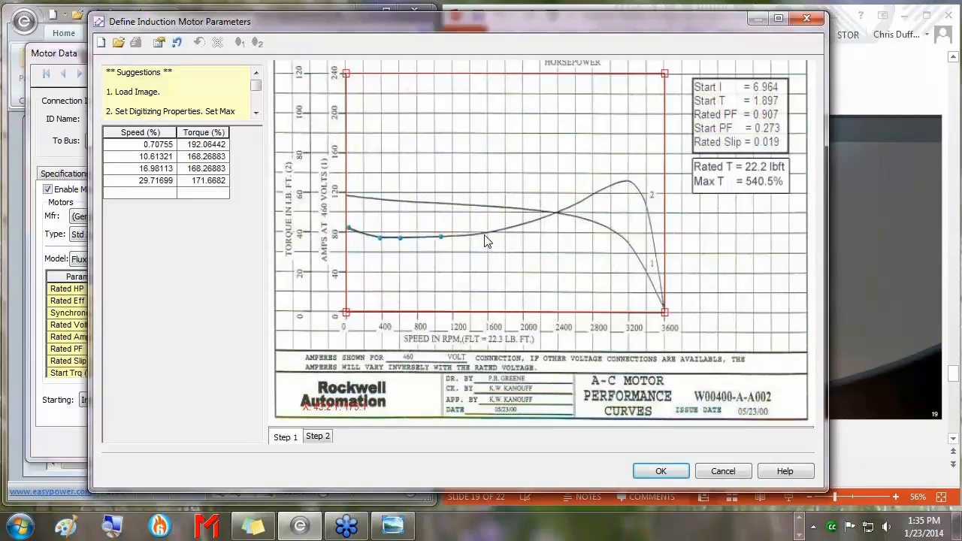
click(485, 233)
click(535, 220)
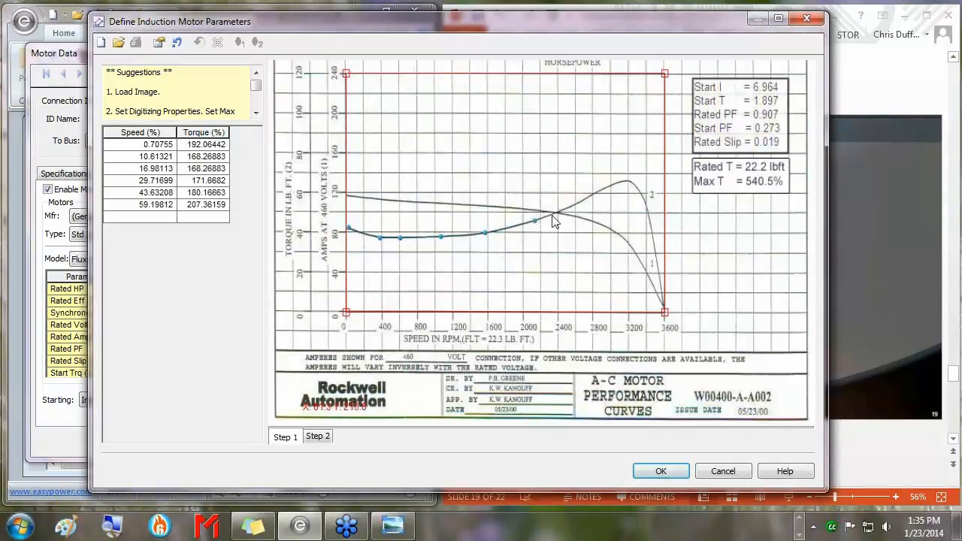
click(567, 208)
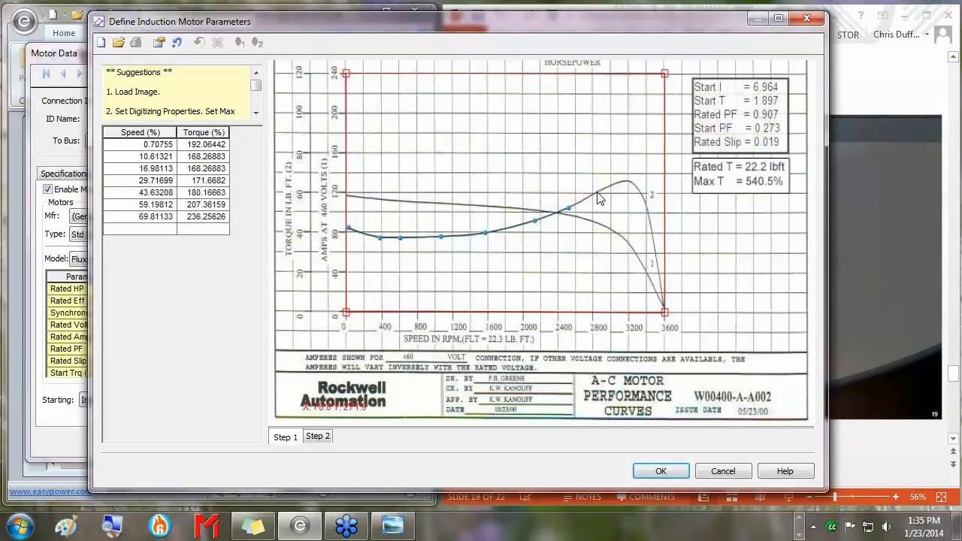
click(596, 193)
click(618, 183)
click(630, 182)
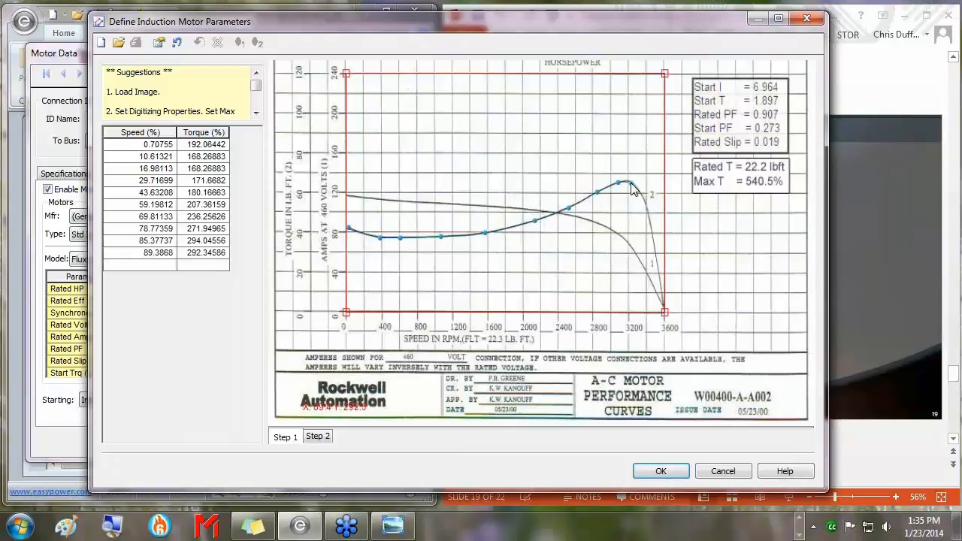
click(647, 212)
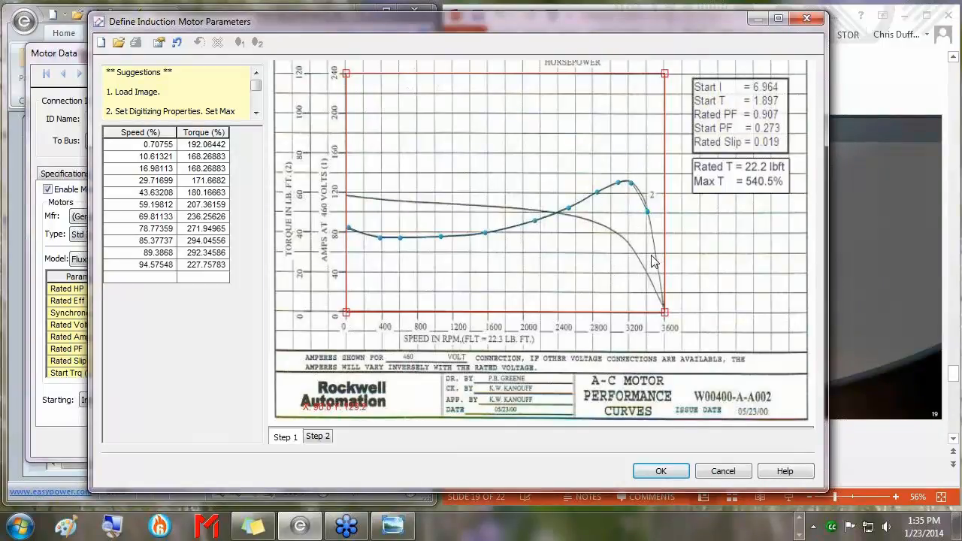
click(653, 242)
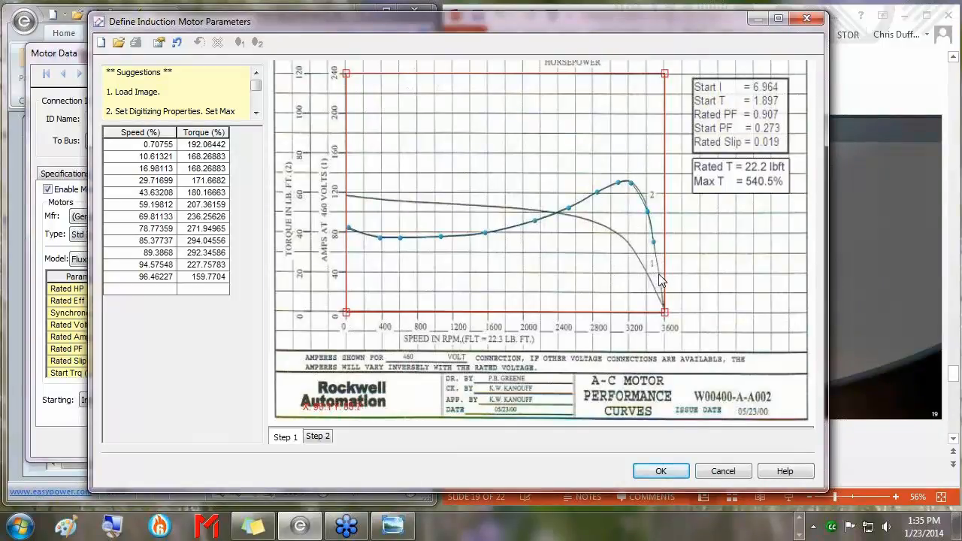
click(659, 274)
click(663, 305)
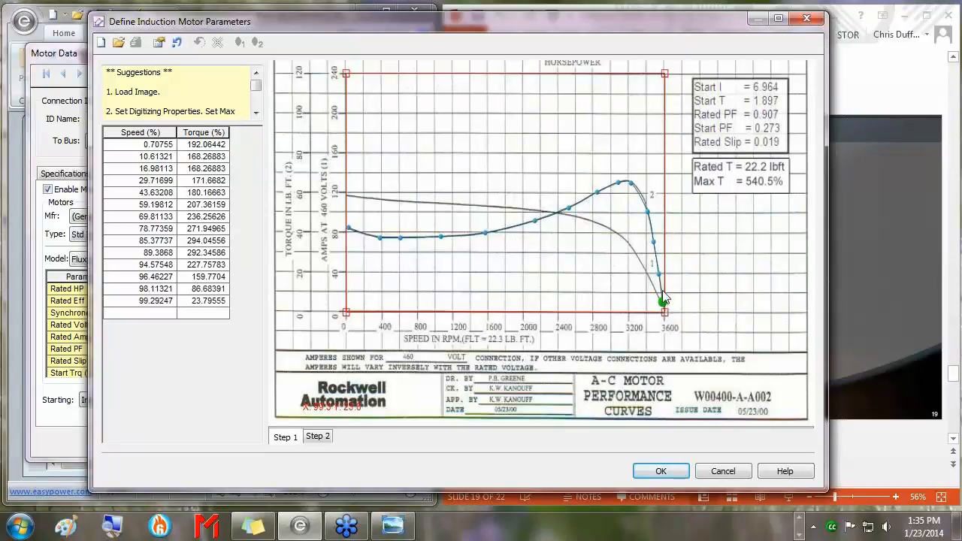
Adjust two points onto the curve, undo a stray point, and select all traced speed/torque rows.
drag(648, 214, 635, 184)
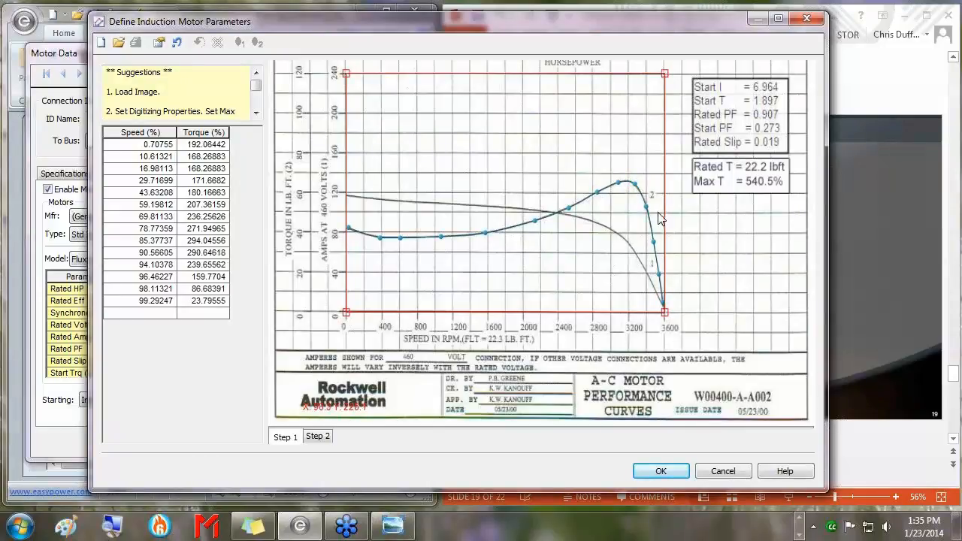
drag(439, 239, 442, 239)
click(649, 132)
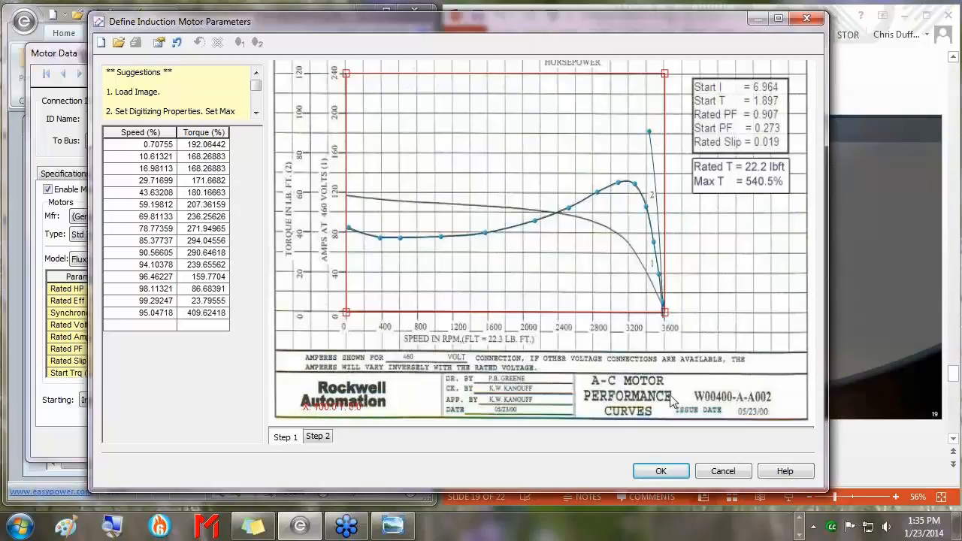
click(178, 43)
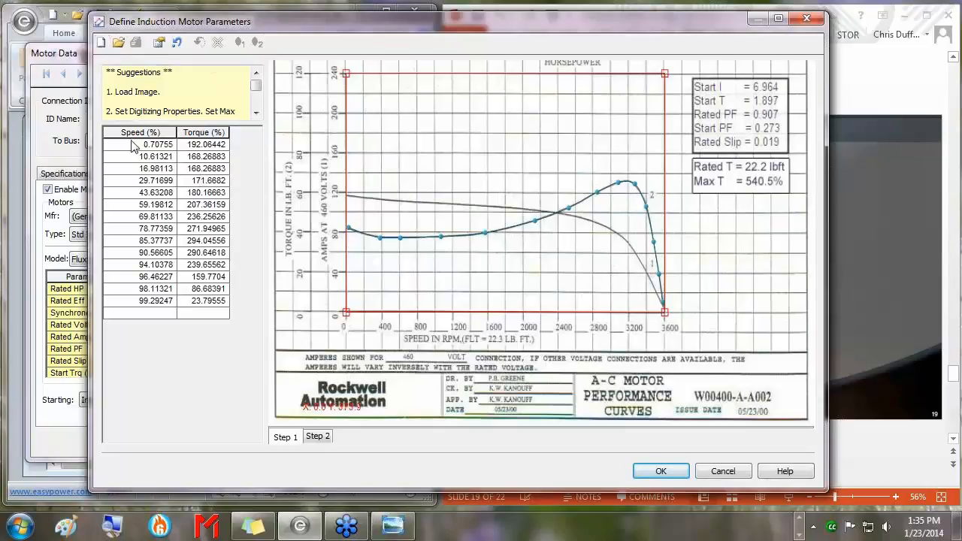
drag(139, 144, 214, 305)
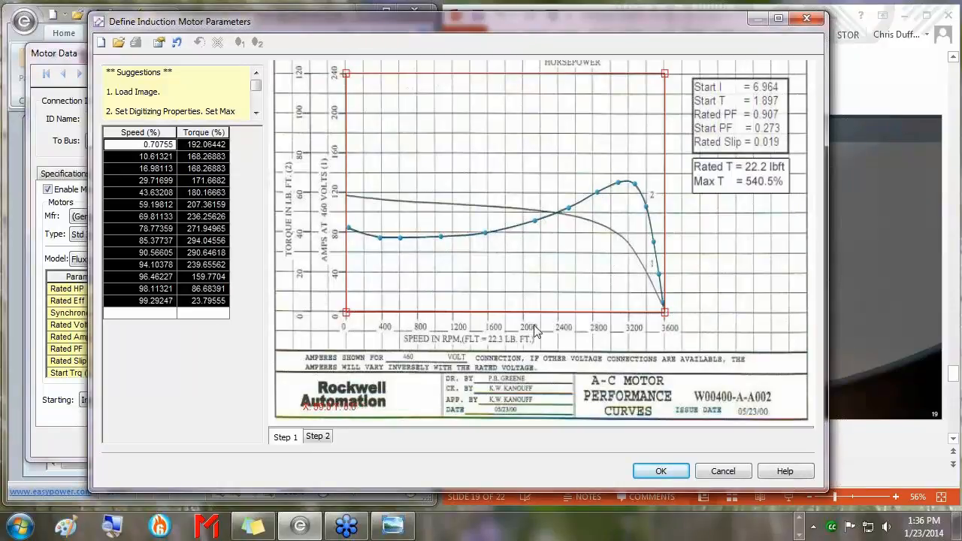
Shift the second traced point slightly left and view the fit: Xp 0.22615, Xpp 0.14656.
click(318, 438)
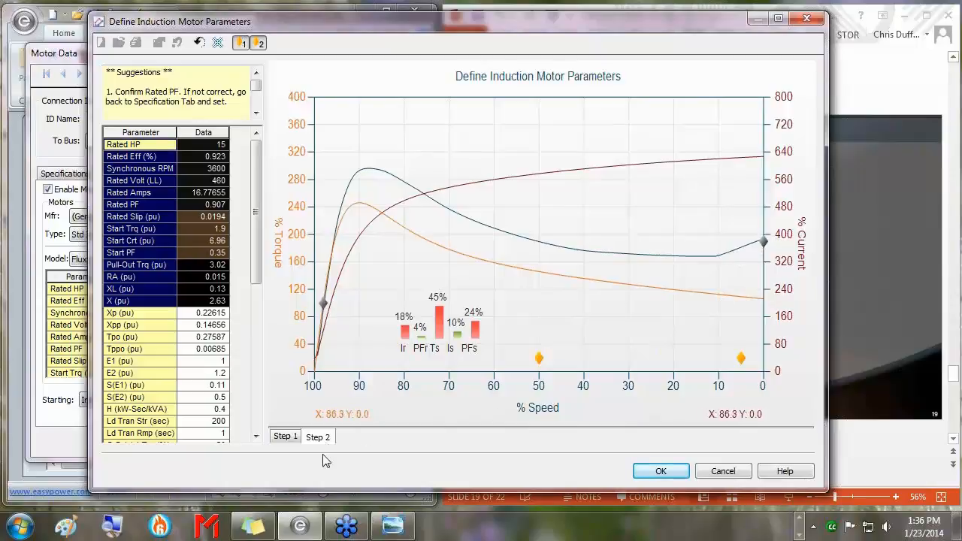
click(285, 437)
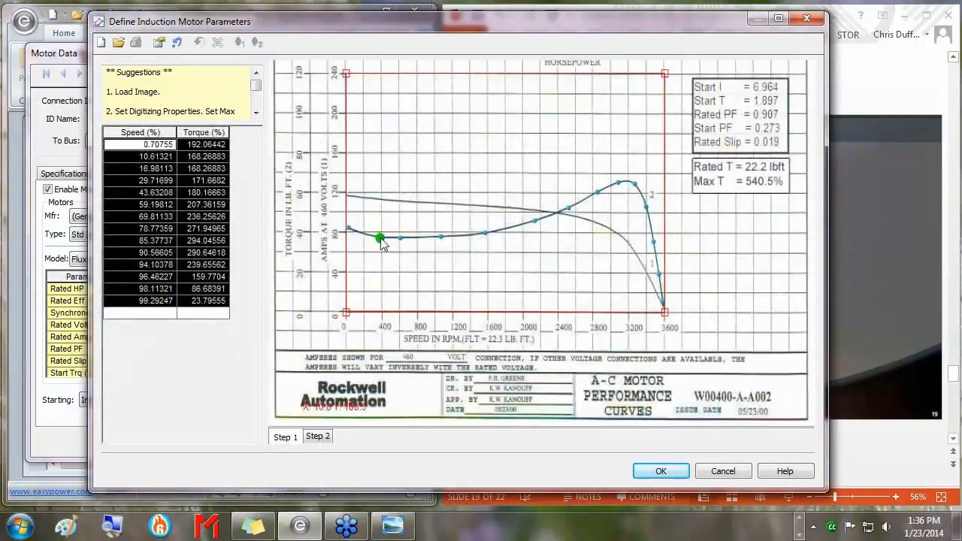
drag(379, 241, 372, 239)
click(325, 437)
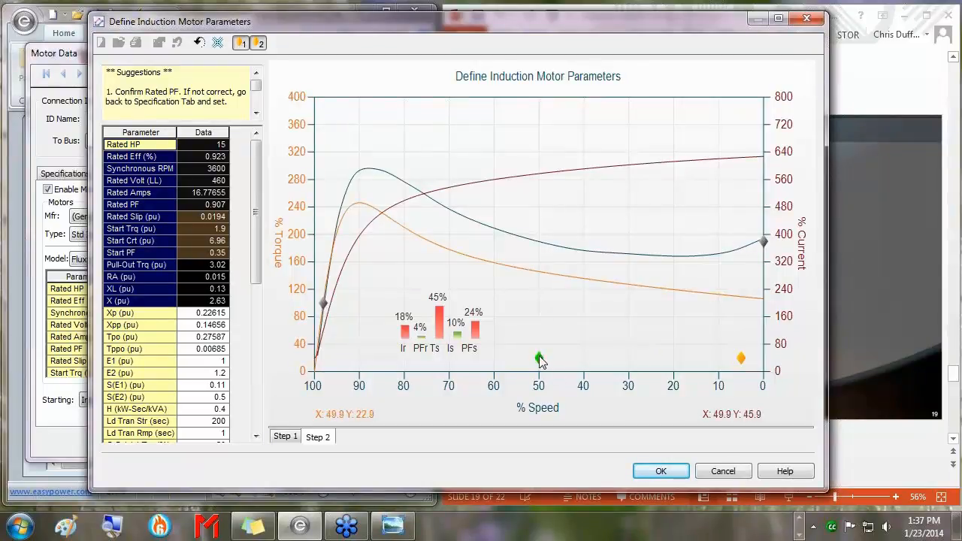
Drag the orange markers to refit the torque curve, reaching Xp 0.15567 with 8% Ir and Ts errors.
drag(539, 358, 433, 187)
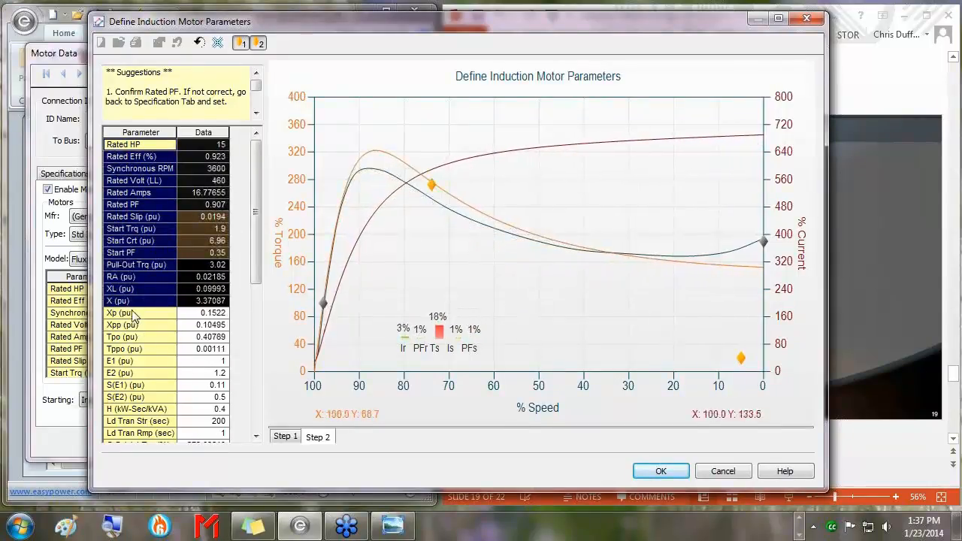
drag(742, 360, 643, 292)
drag(432, 190, 455, 220)
drag(643, 291, 646, 290)
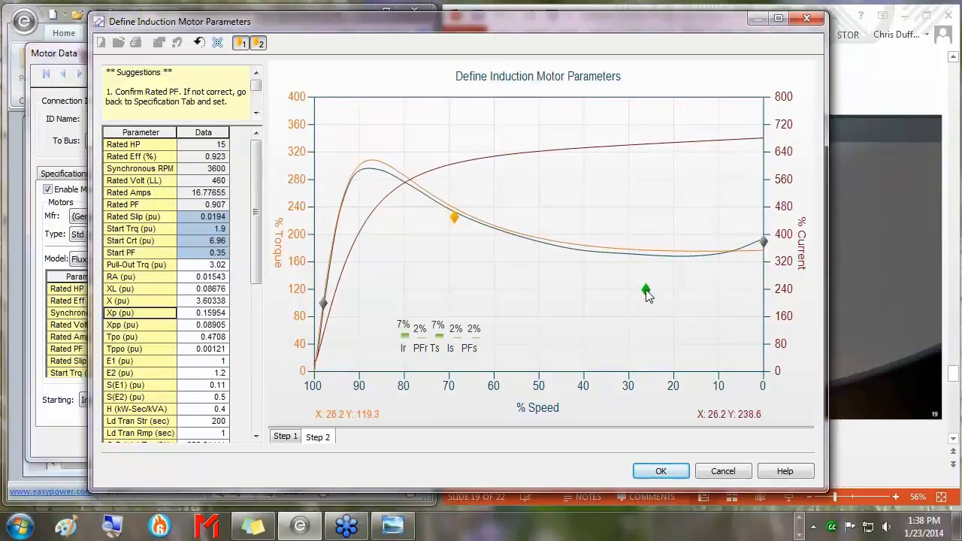
drag(647, 292, 646, 292)
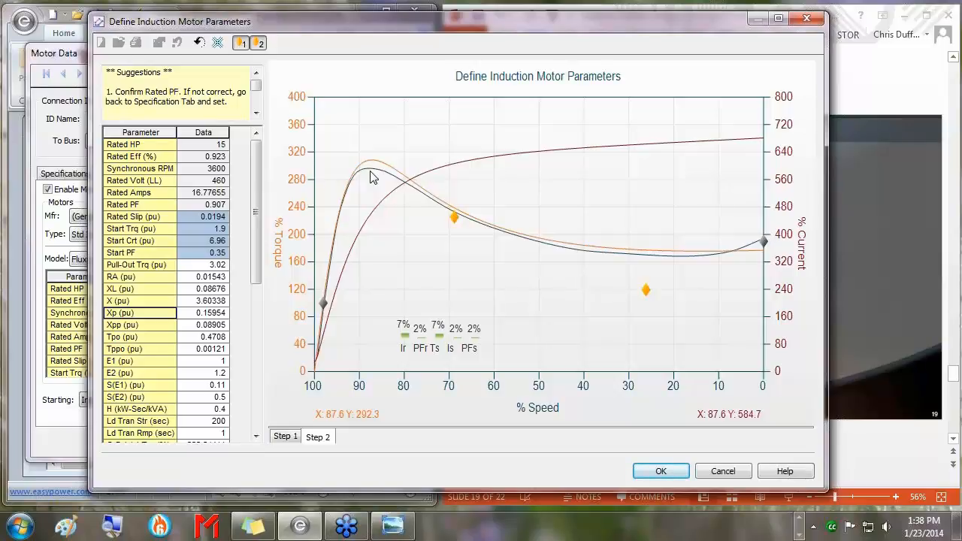
drag(455, 218, 401, 156)
drag(645, 290, 600, 316)
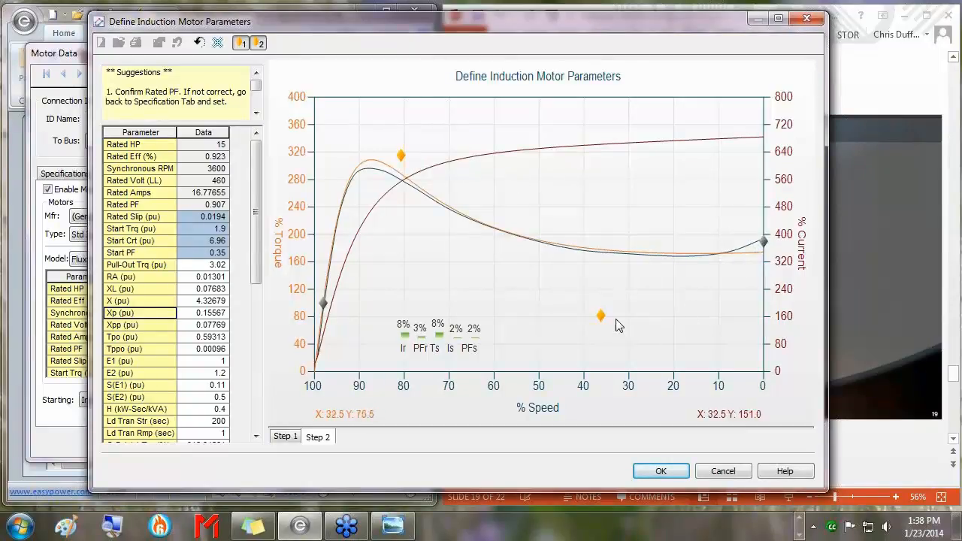
Move the start-torque marker to 0% speed and pull the pull-out marker down-right to refine the fit.
drag(600, 317, 741, 195)
drag(401, 156, 585, 298)
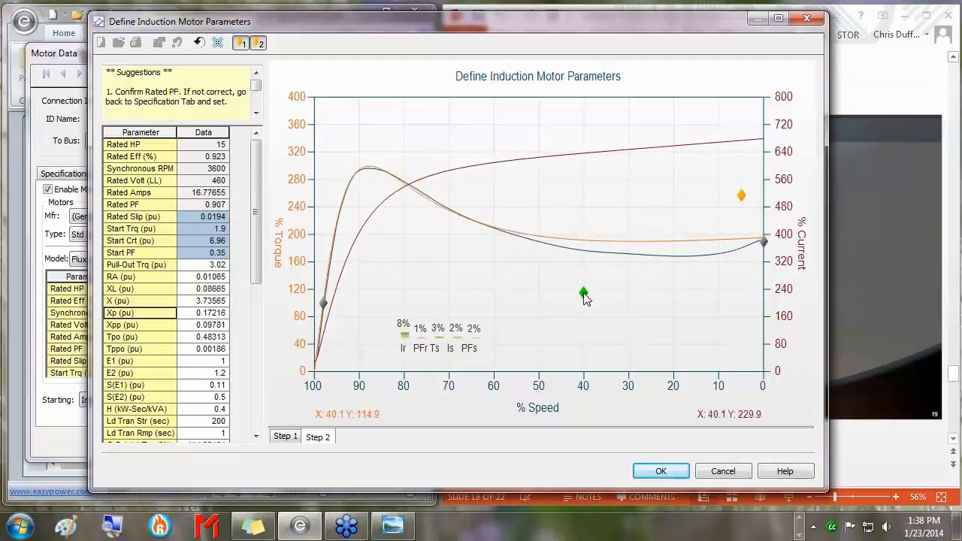
mouse_move(741, 194)
mouse_down()
mouse_move(744, 178)
mouse_move(766, 166)
mouse_move(750, 176)
mouse_move(748, 202)
mouse_move(676, 256)
mouse_move(656, 302)
mouse_move(619, 305)
mouse_move(583, 269)
mouse_move(525, 282)
mouse_move(434, 215)
mouse_move(436, 224)
mouse_move(441, 192)
mouse_up()
mouse_move(581, 271)
mouse_down()
mouse_move(579, 294)
mouse_move(671, 295)
mouse_move(656, 323)
mouse_move(614, 303)
mouse_move(617, 322)
mouse_up()
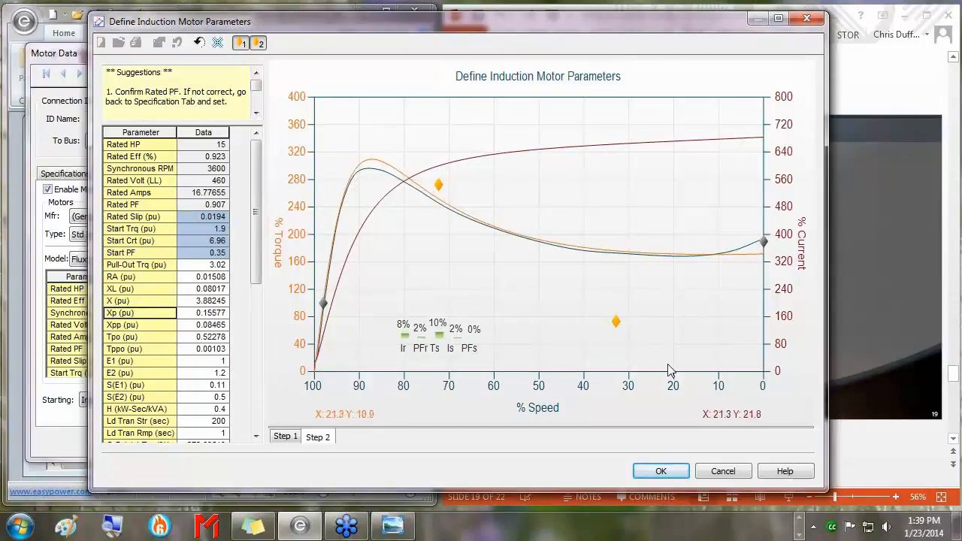
Accept M-1's fitted Xp 0.15575 and Xpp 0.0846, close Motor Data, and save the project.
click(667, 473)
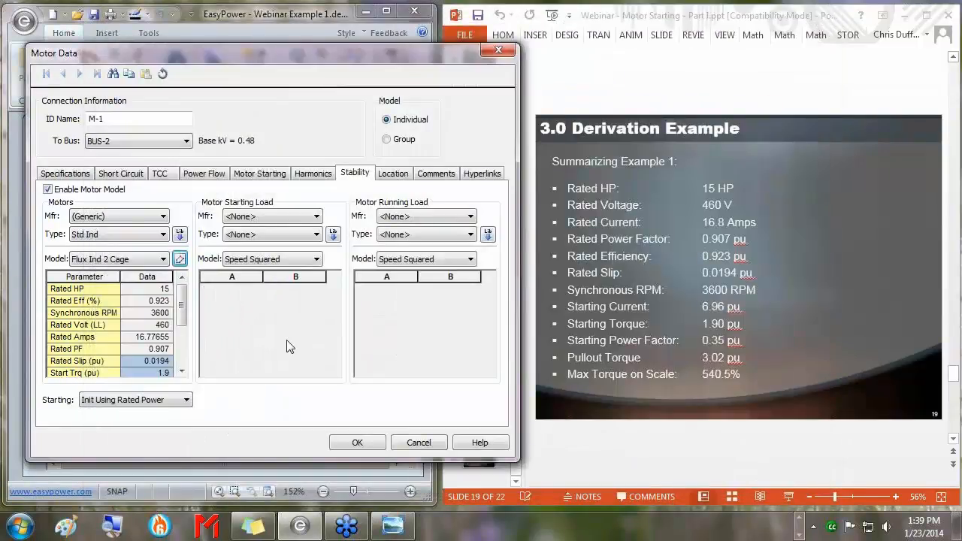
scroll(173, 304, down, 3)
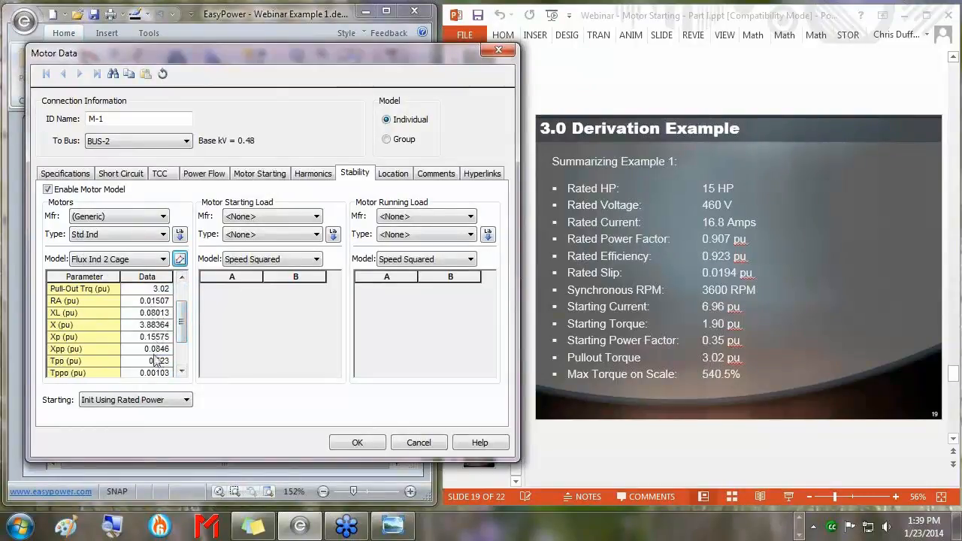
scroll(182, 321, down, 3)
scroll(181, 321, up, 3)
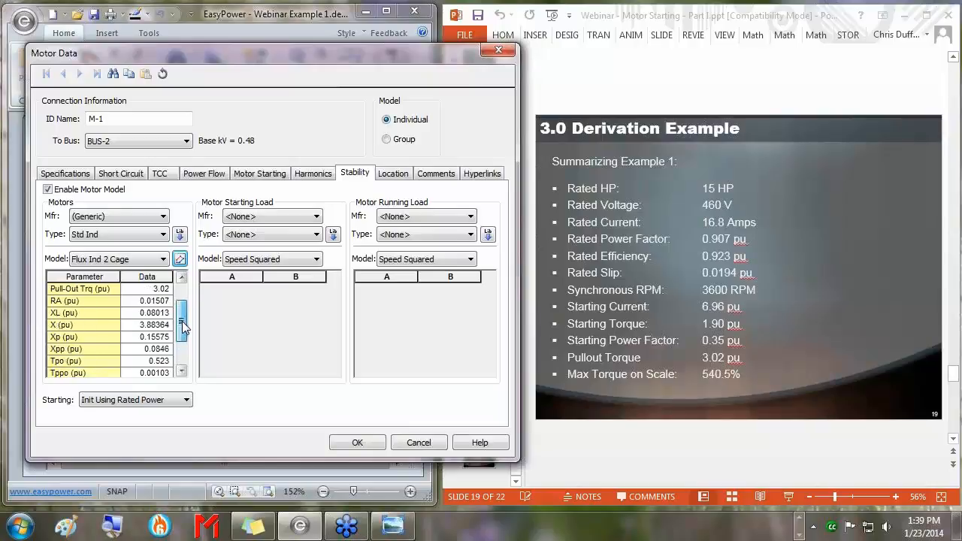
click(364, 443)
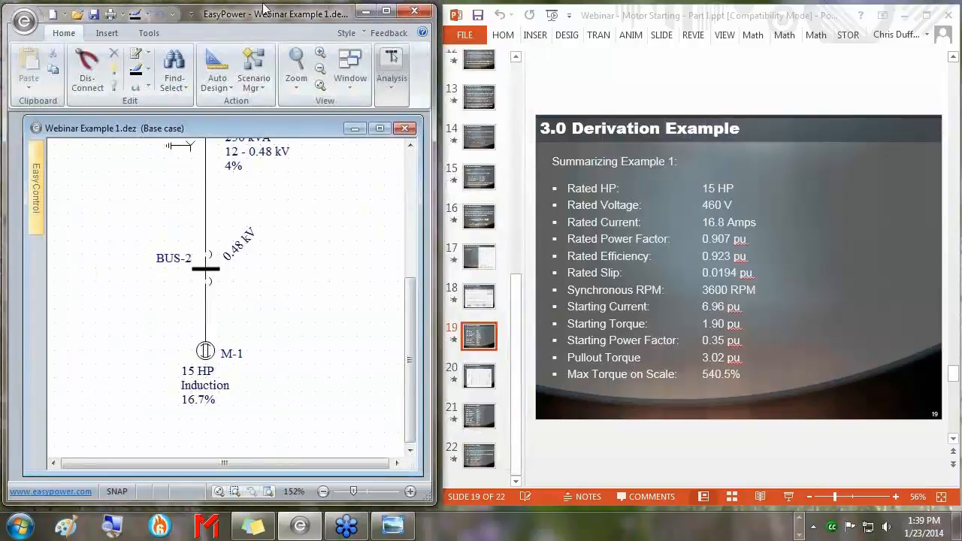
click(94, 14)
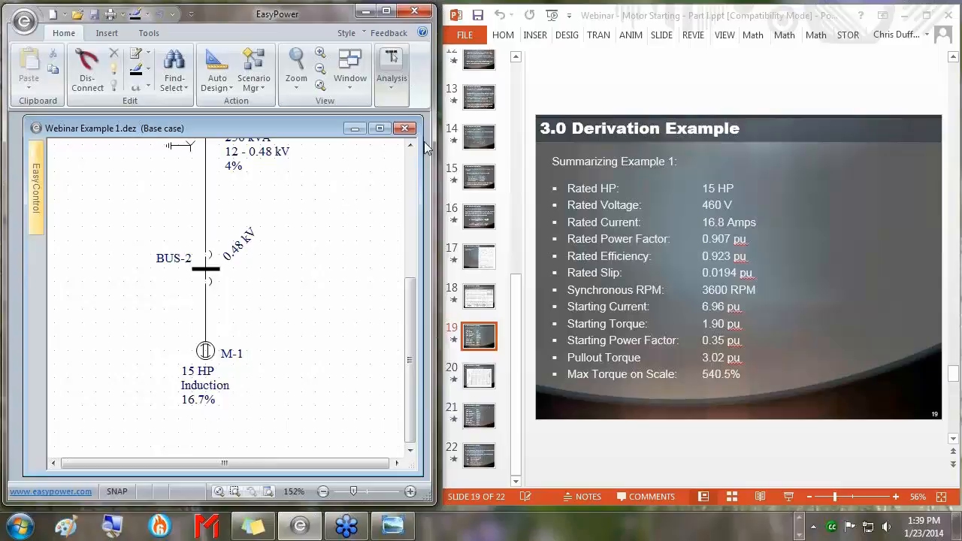
Maximize the window, confirm the 8.3333E-005 sec time step in DS Options Control, and return to Database Edit.
click(385, 10)
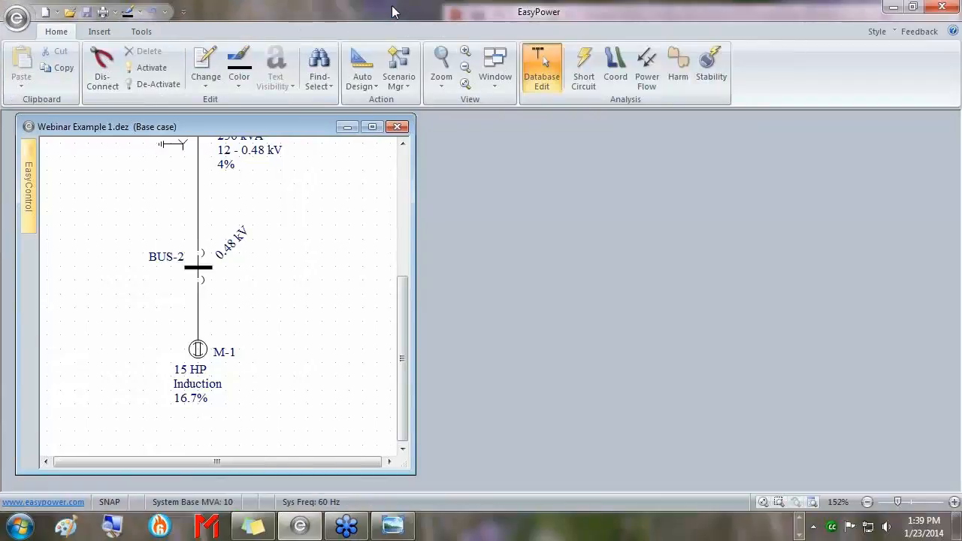
click(711, 69)
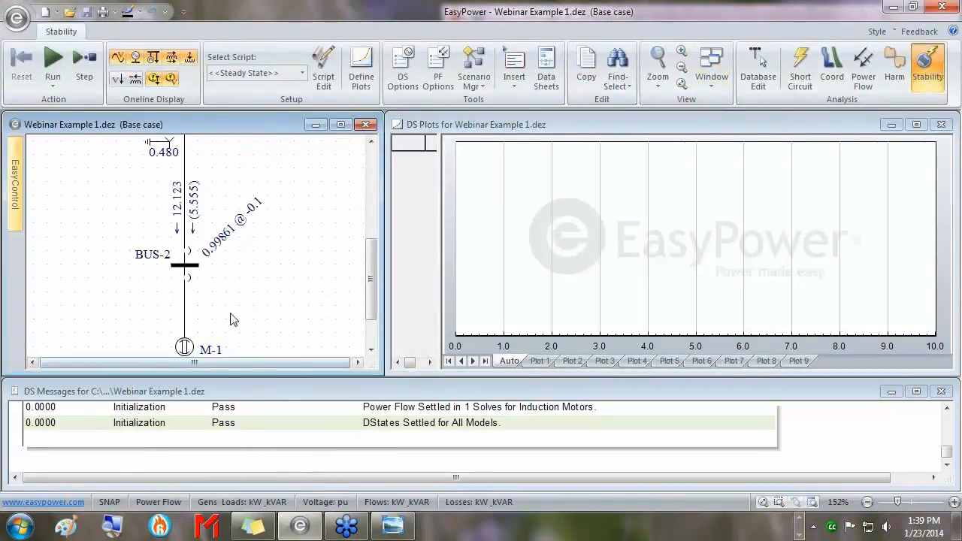
click(402, 75)
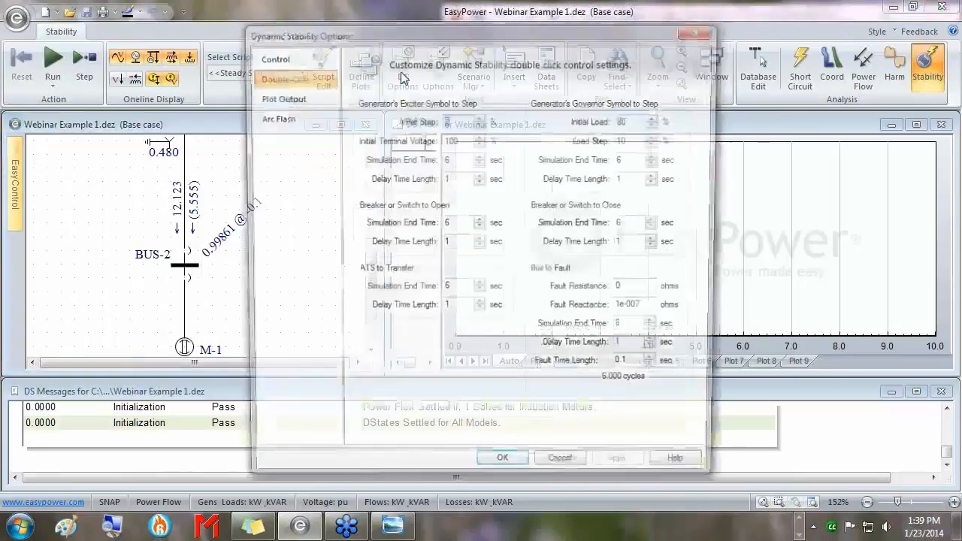
click(289, 60)
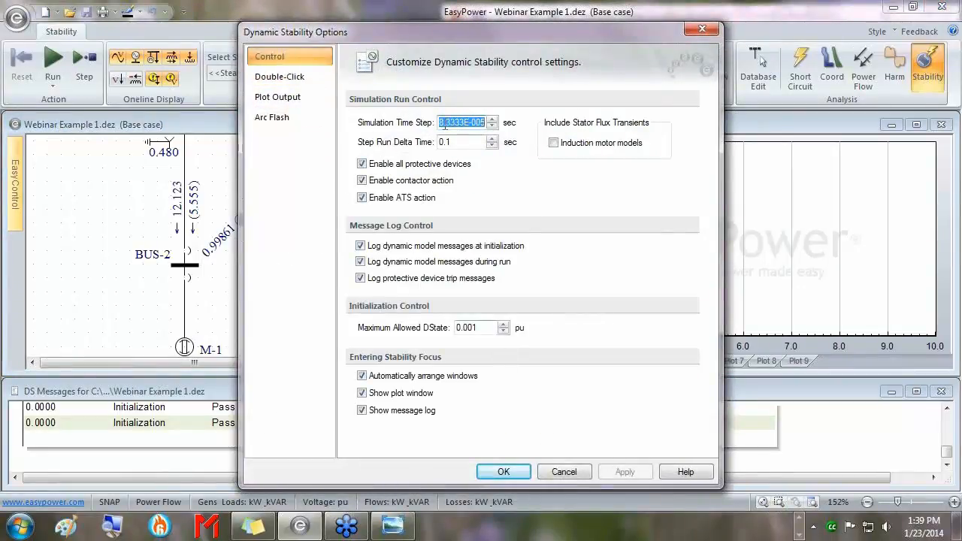
click(455, 124)
click(515, 475)
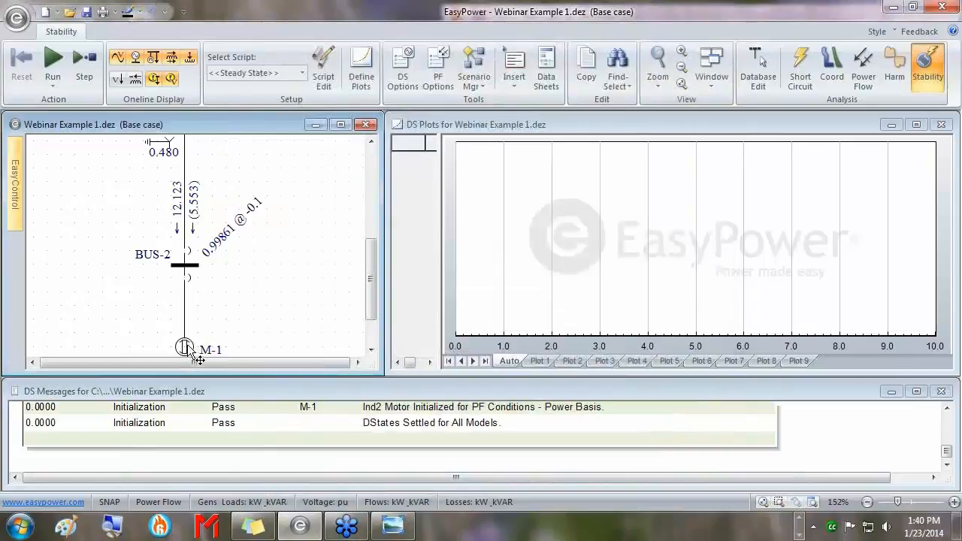
click(758, 67)
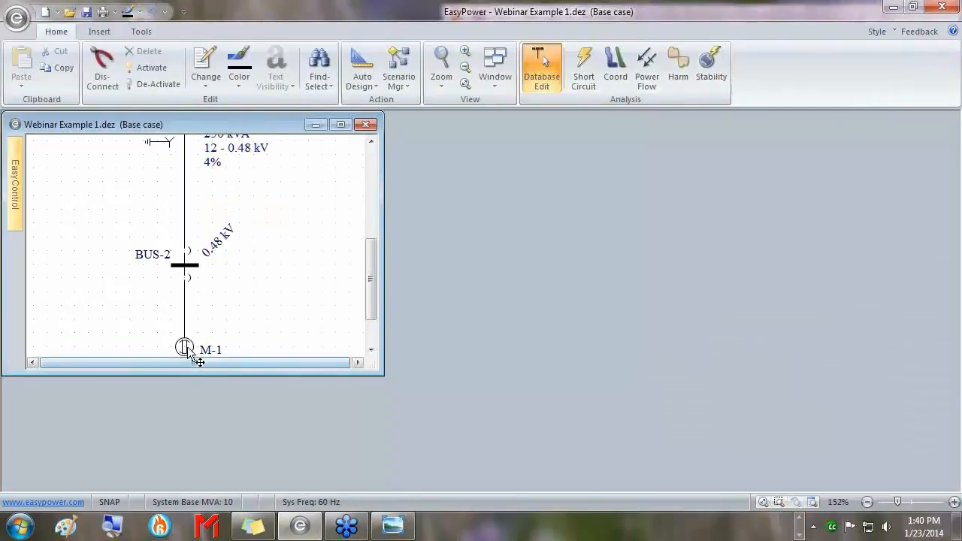
double_click(188, 352)
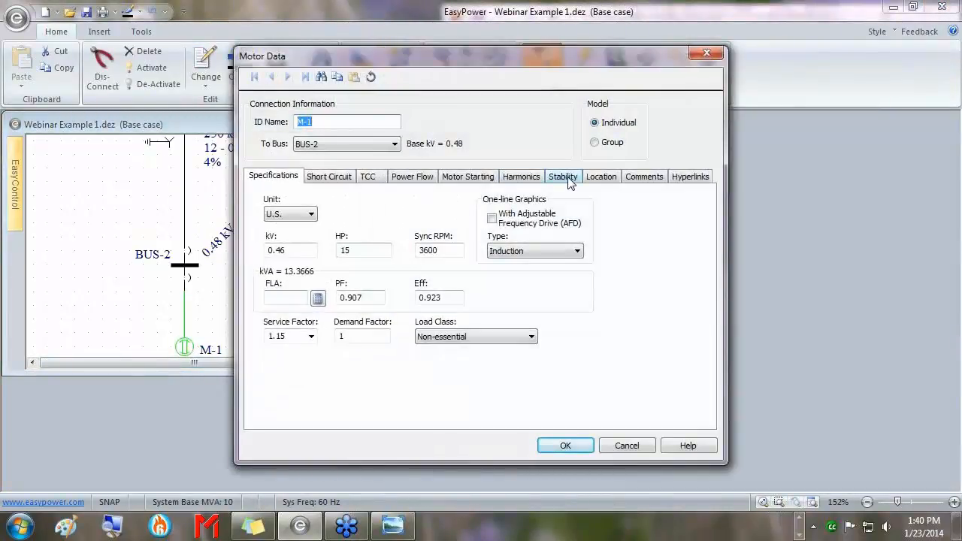
click(565, 179)
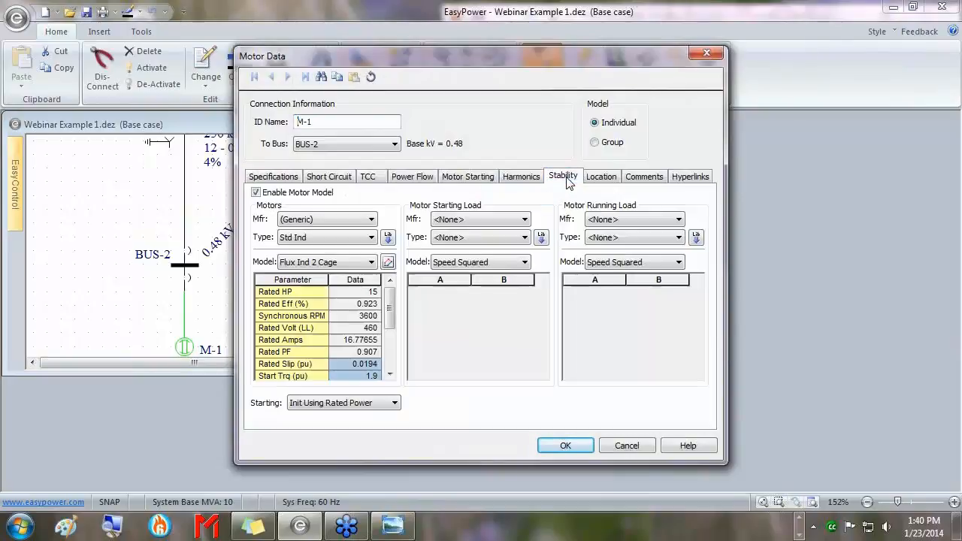
drag(394, 324, 394, 330)
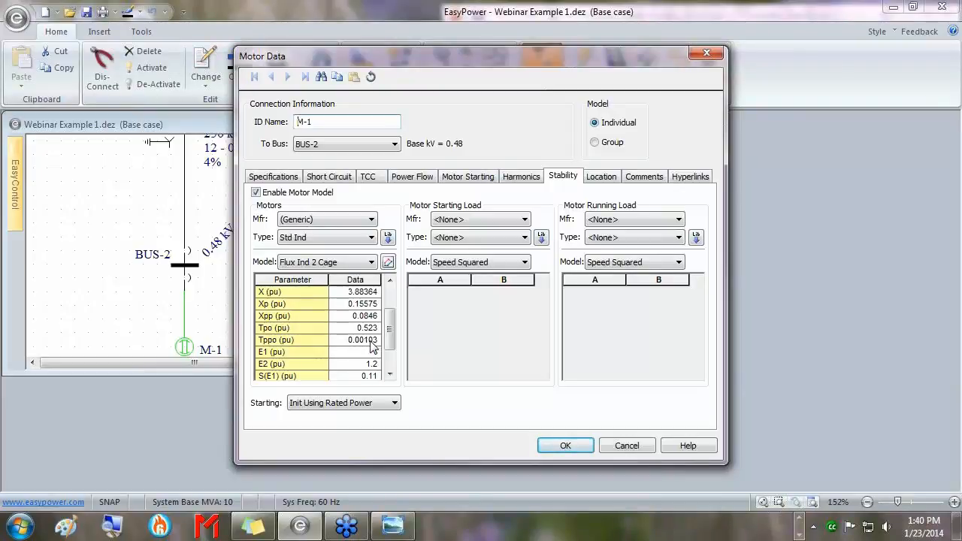
click(575, 445)
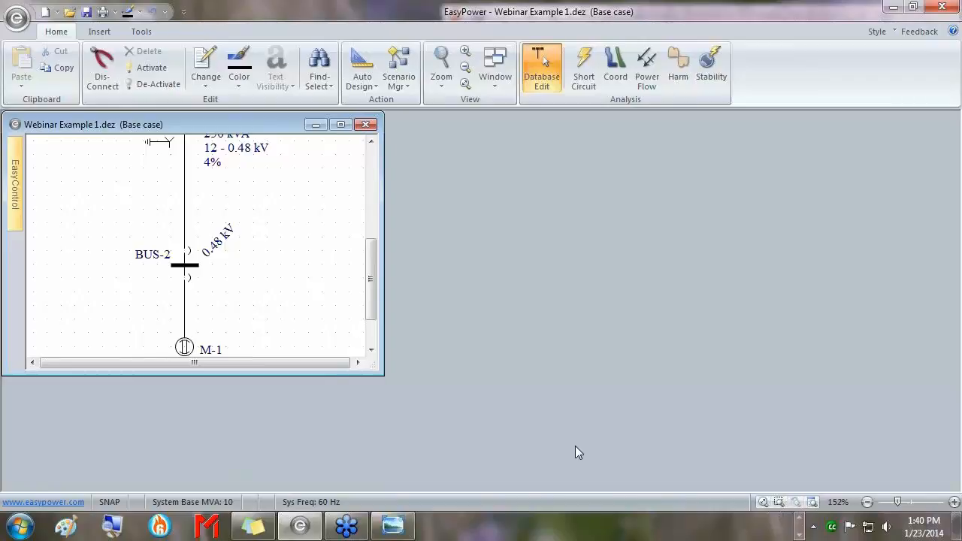
Enter Stability mode and enlarge the diagram to bring M-1 and its breaker into view.
click(711, 66)
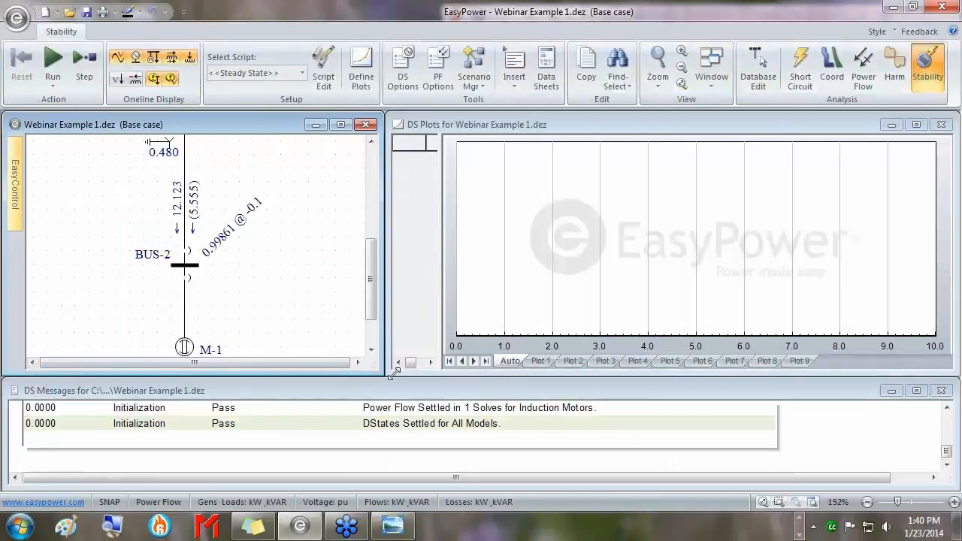
drag(371, 369, 371, 397)
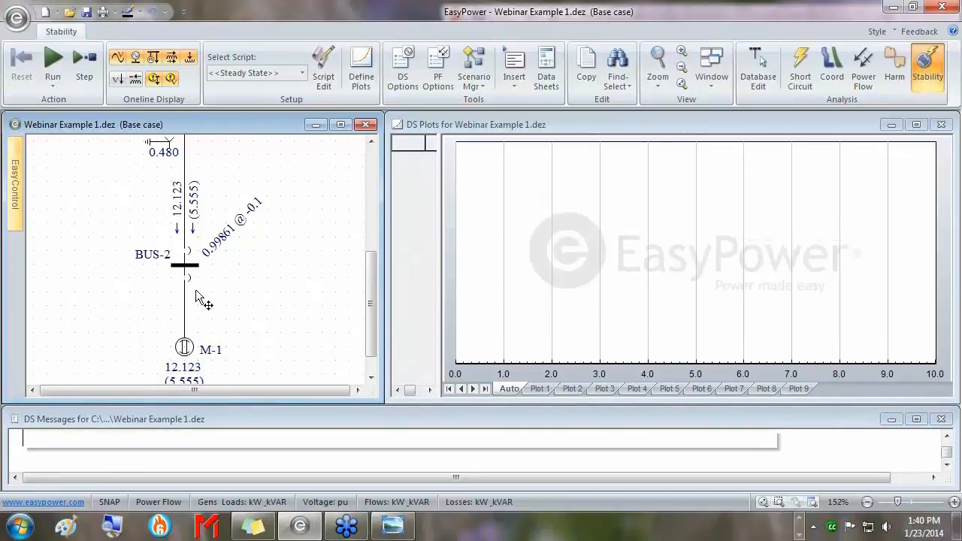
drag(195, 290, 207, 243)
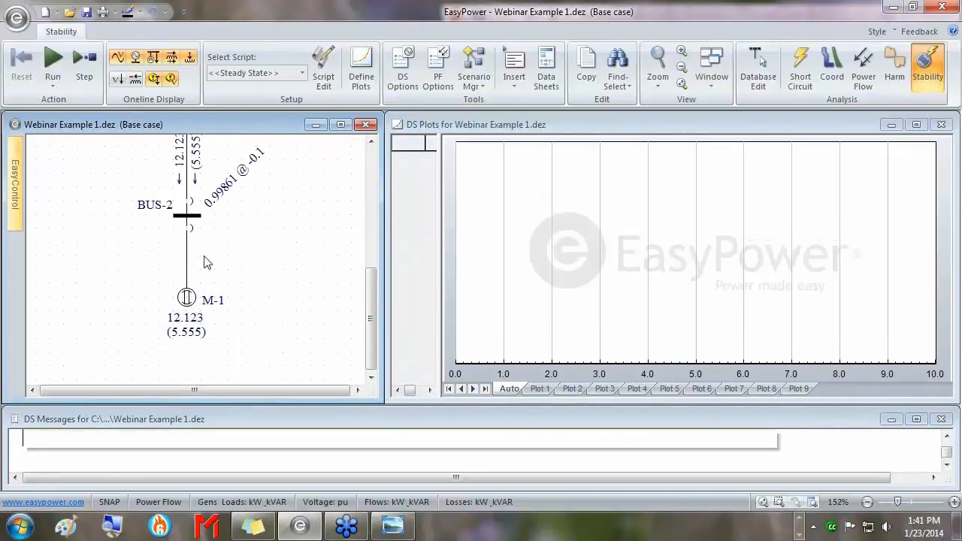
Open the breaker below BUS-2 with Resolve PF, close it to start M-1, and maximize the DS plots.
right_click(189, 228)
click(267, 237)
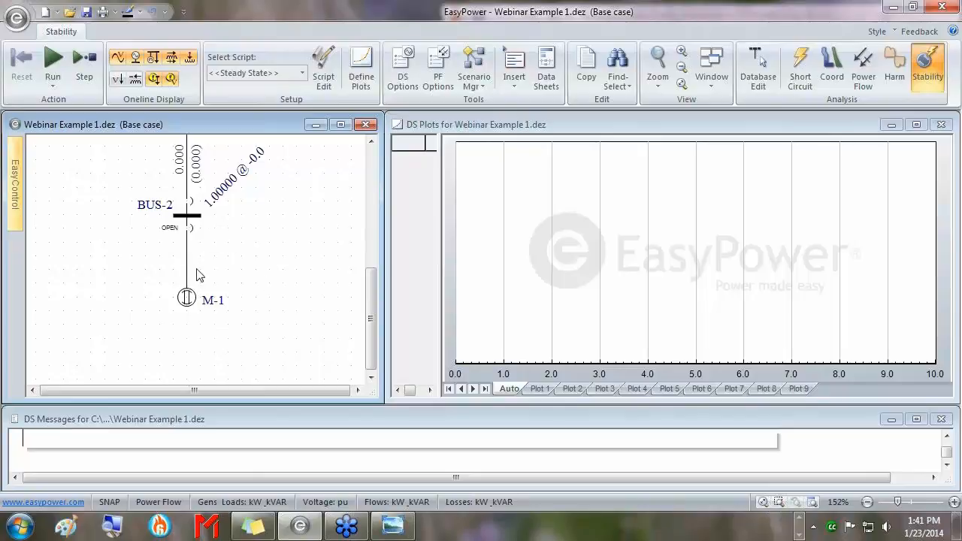
double_click(189, 227)
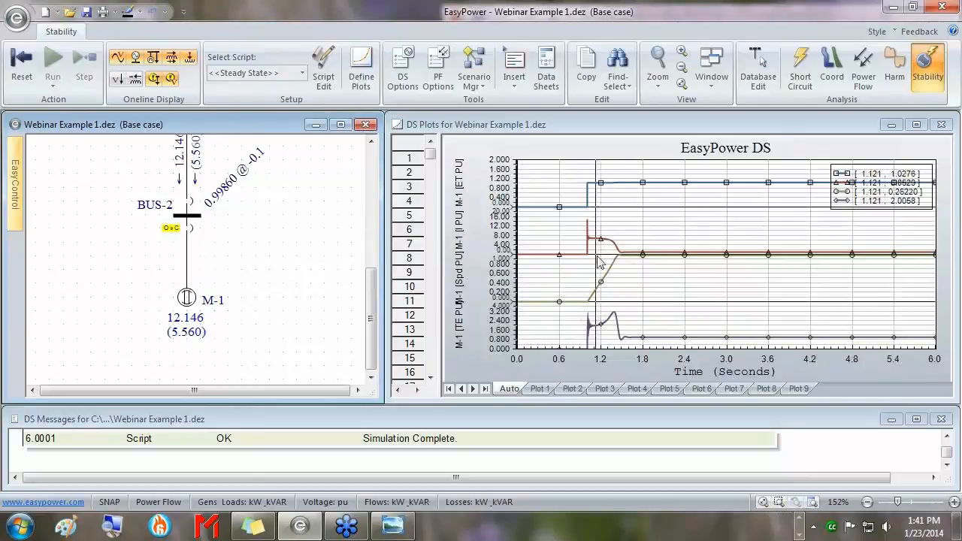
click(916, 125)
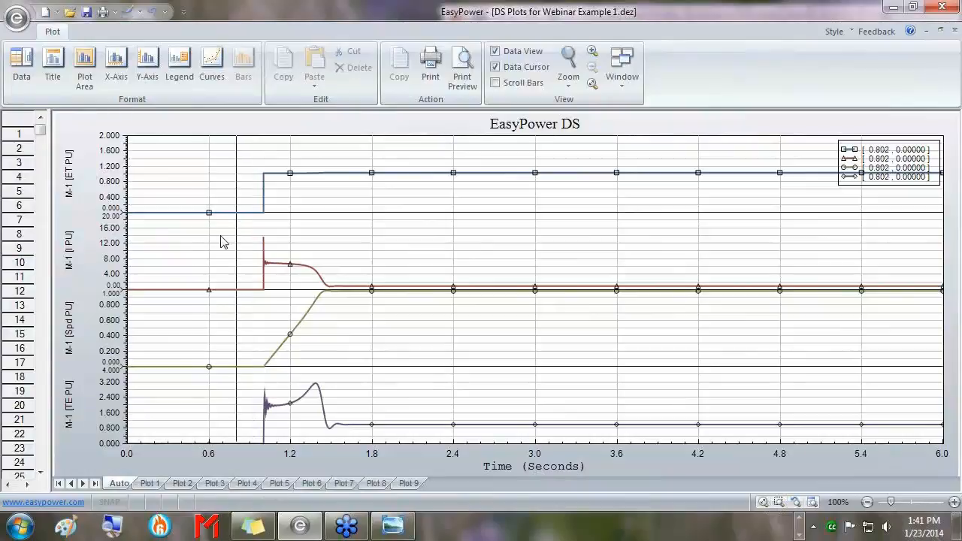
Zoom into the motor start, place the time cursor at the start step, then return to the full 0–6 s tiled view.
drag(246, 262, 293, 270)
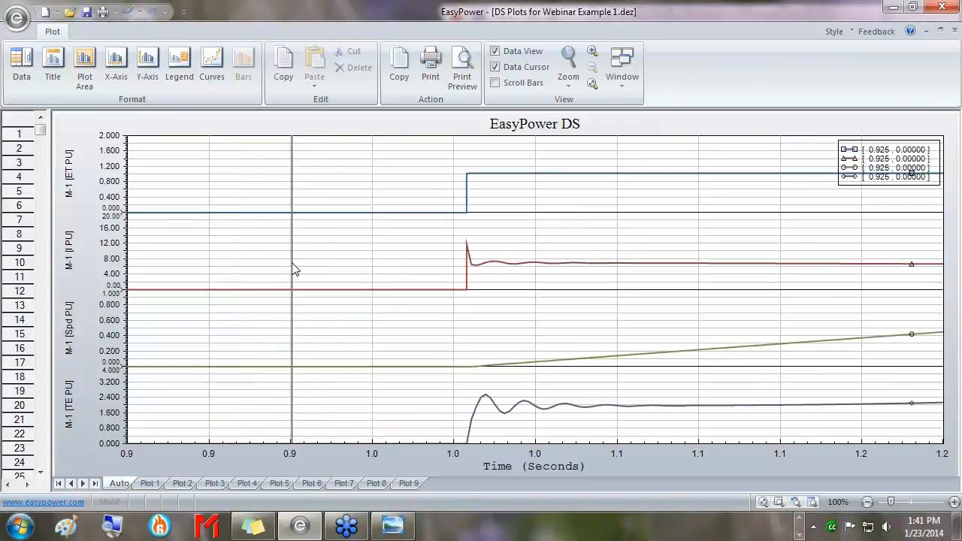
drag(390, 273, 454, 263)
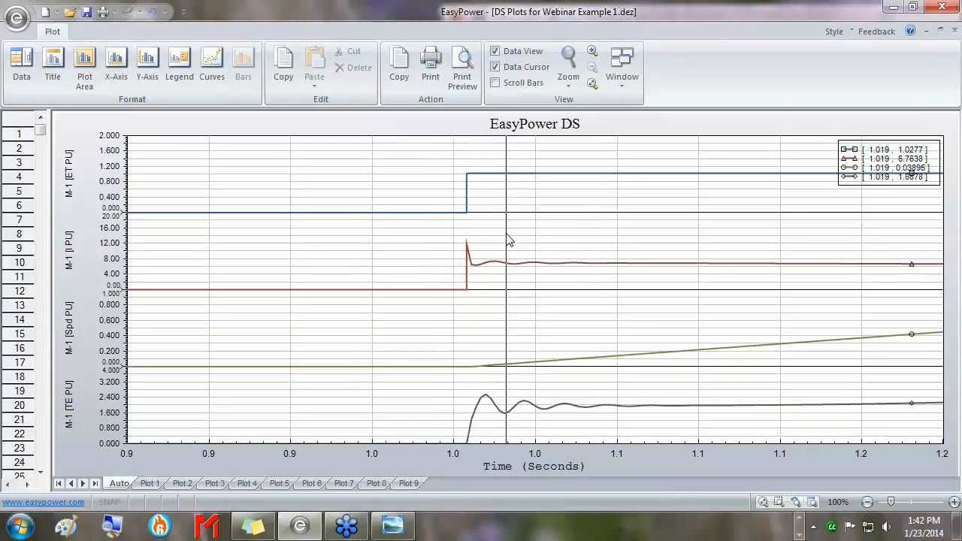
click(592, 85)
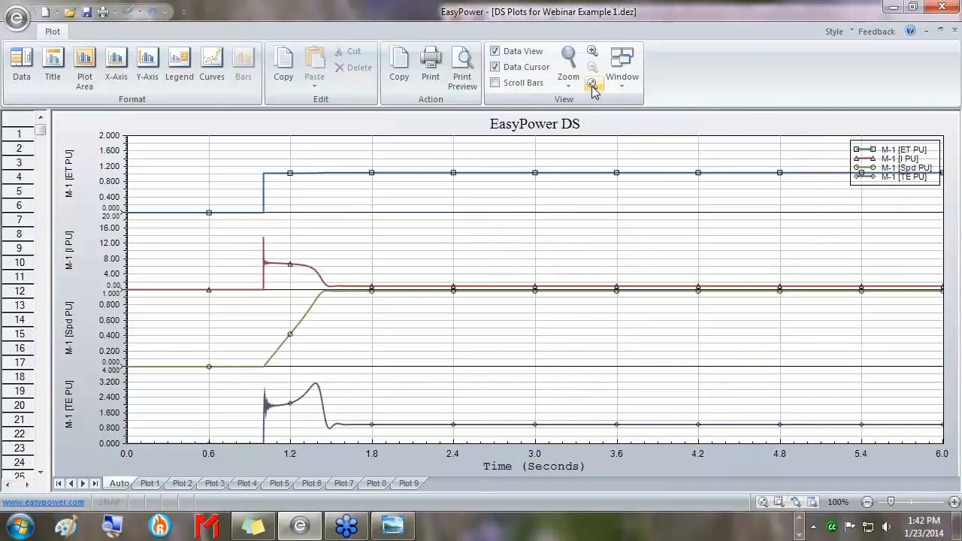
click(941, 31)
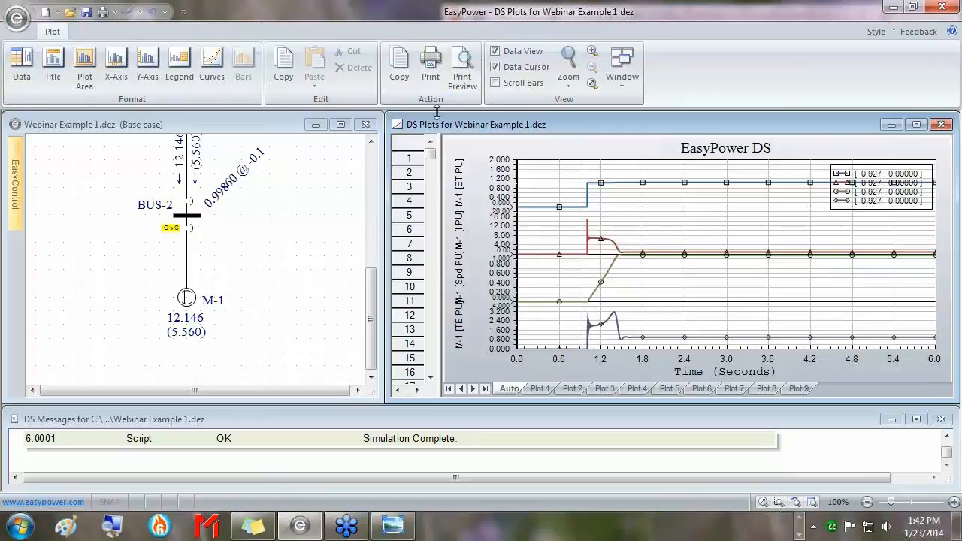
Return to Database Edit, discarding the temporary stability changes.
click(272, 128)
click(758, 75)
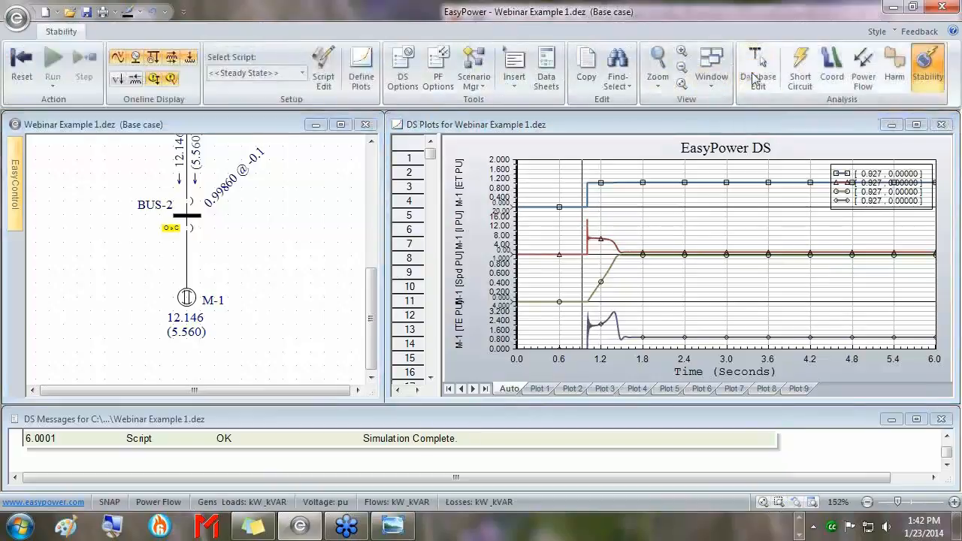
click(475, 301)
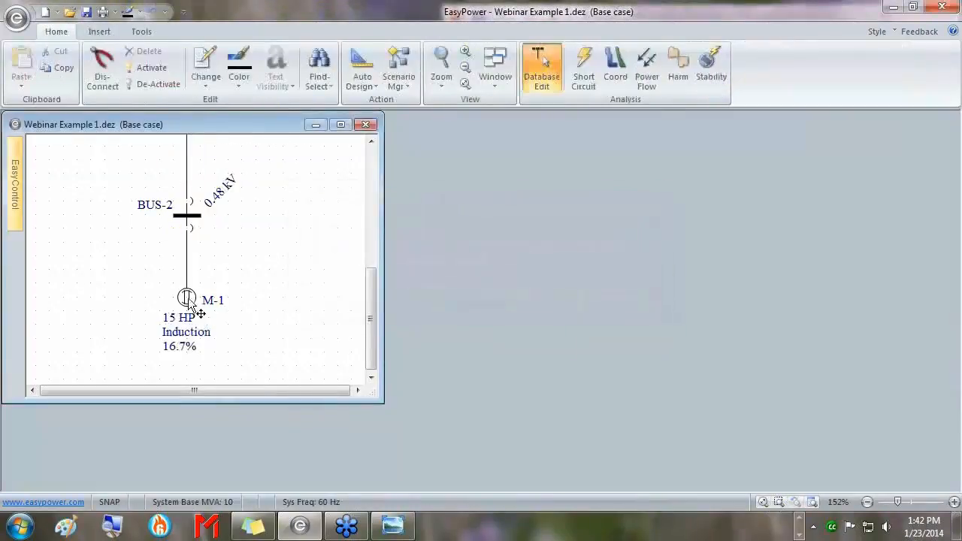
Set M-1's stability inertia H to 2 kW-Sec/kVA and re-enter Stability mode.
double_click(187, 300)
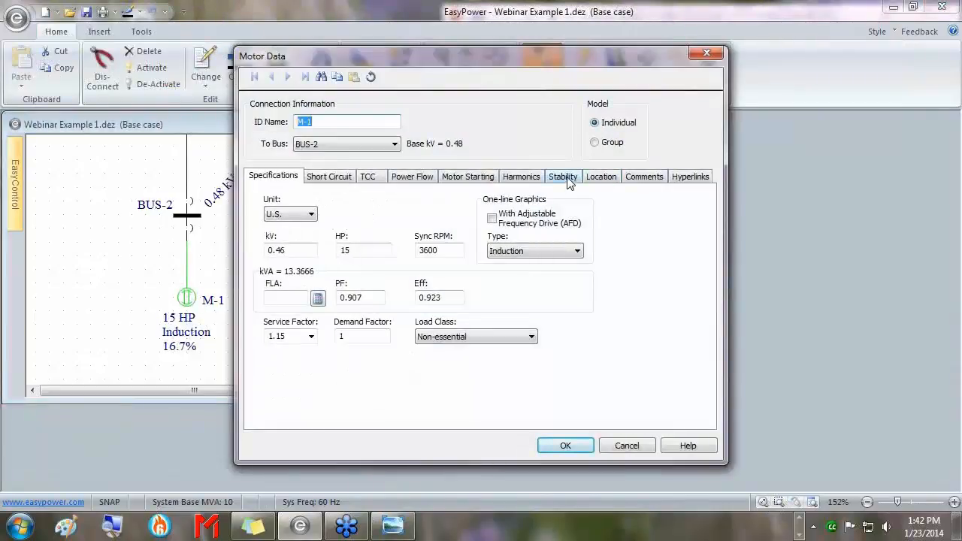
click(563, 177)
drag(390, 304, 392, 344)
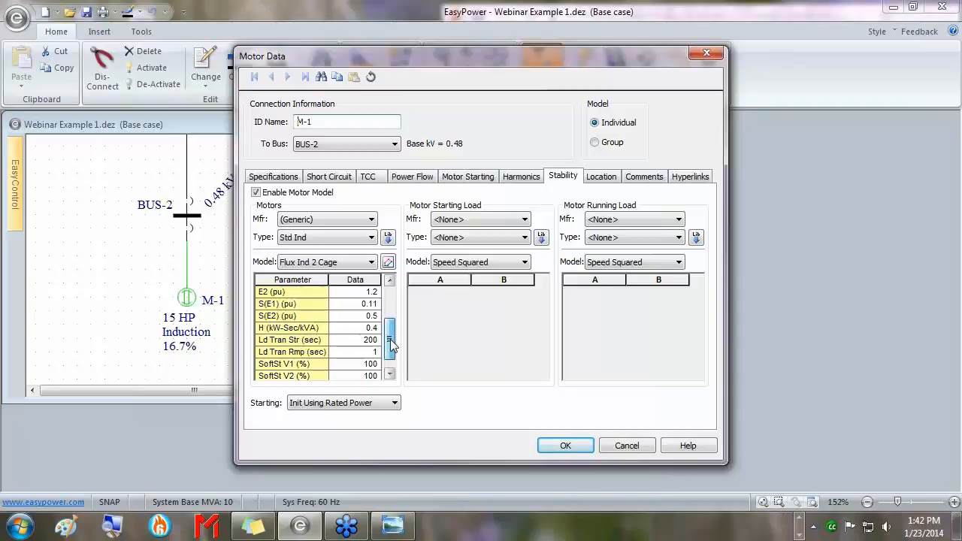
click(350, 331)
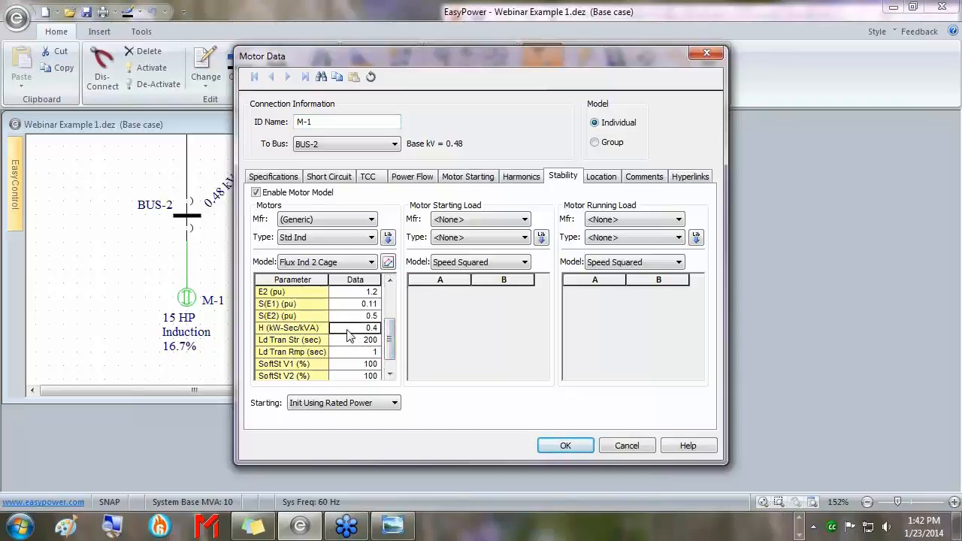
text(2)
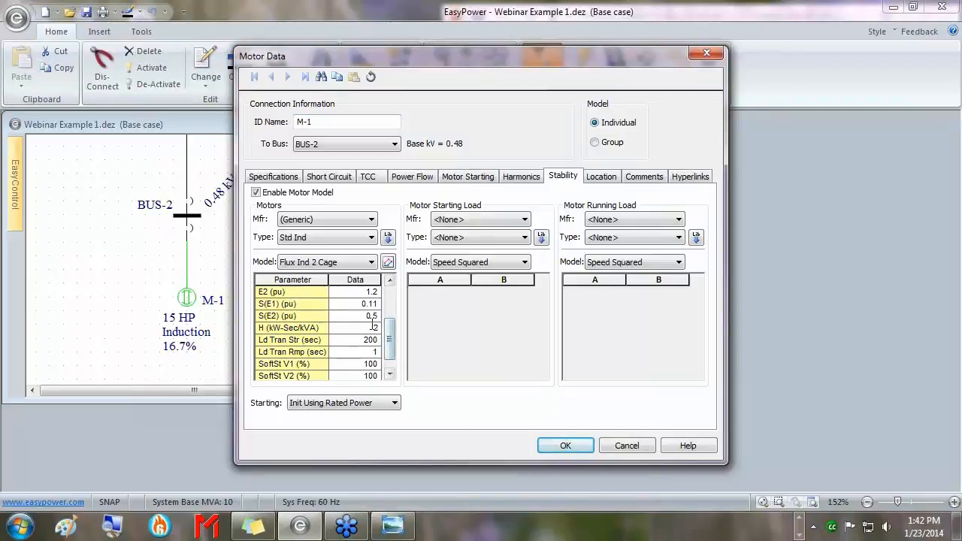
drag(363, 329, 399, 326)
click(565, 445)
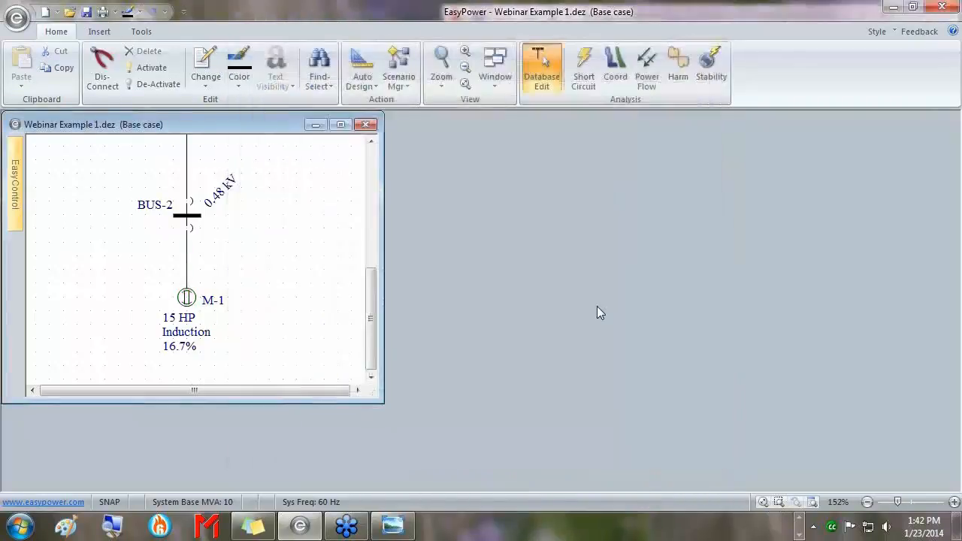
click(712, 71)
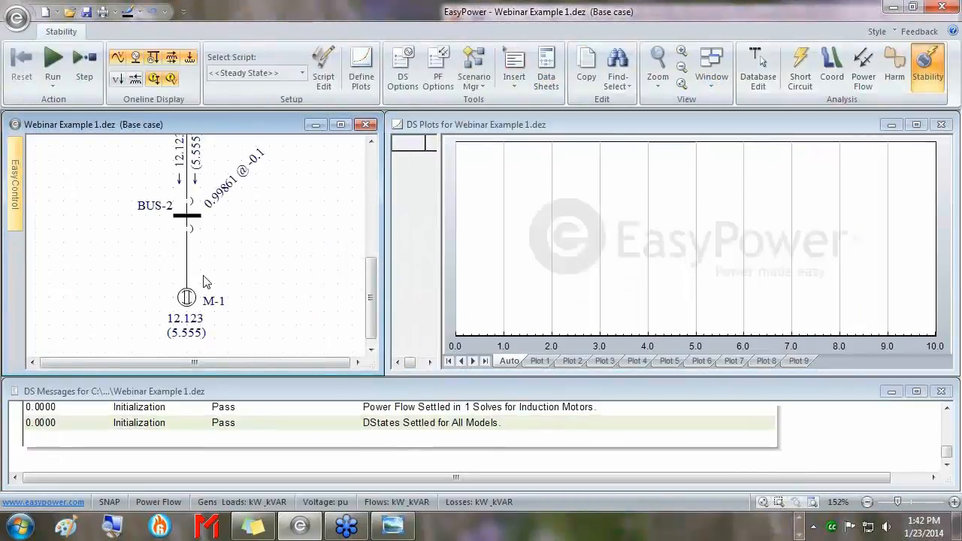
Open and resolve the BUS-2 breaker, close it to rerun the 6 s M-1 start with H=2, then maximize plots.
right_click(191, 228)
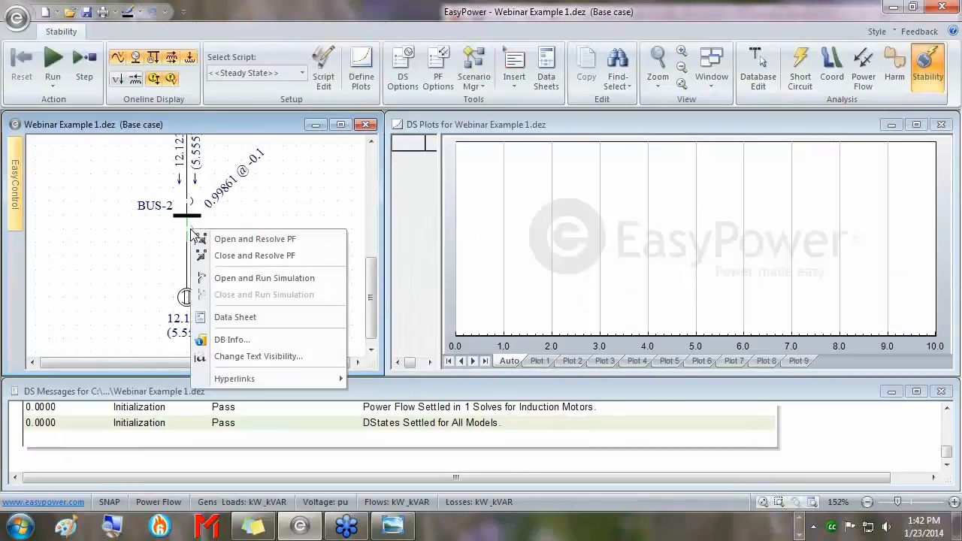
click(211, 239)
double_click(189, 230)
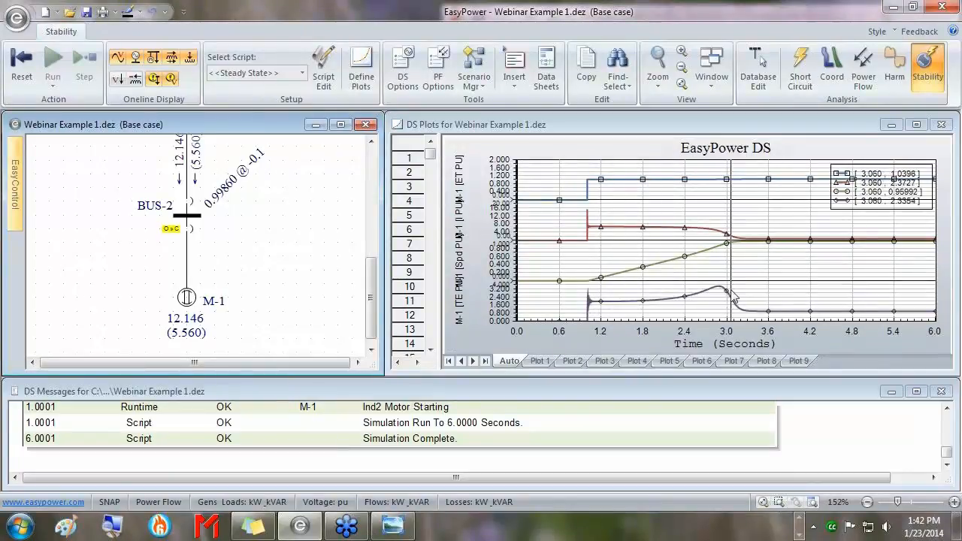
click(916, 124)
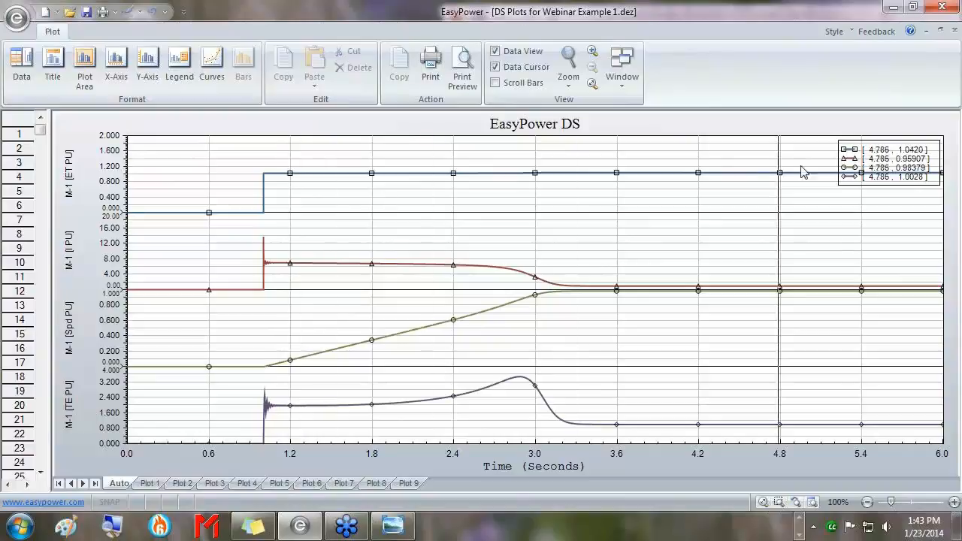
Move the legend mid-plot, sweep the time cursor to about 1.19 s then 1.0 s, and retile the windows.
drag(885, 159, 351, 230)
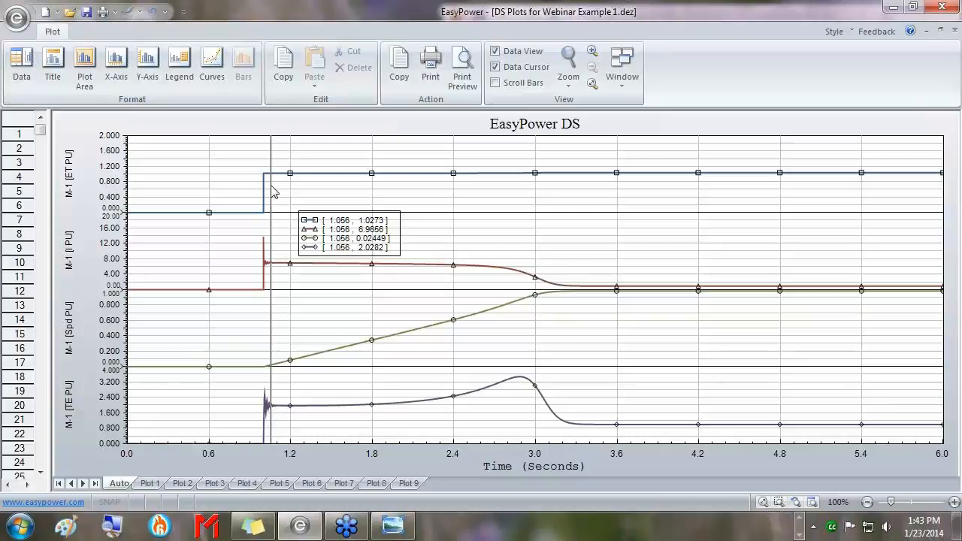
drag(273, 192, 265, 164)
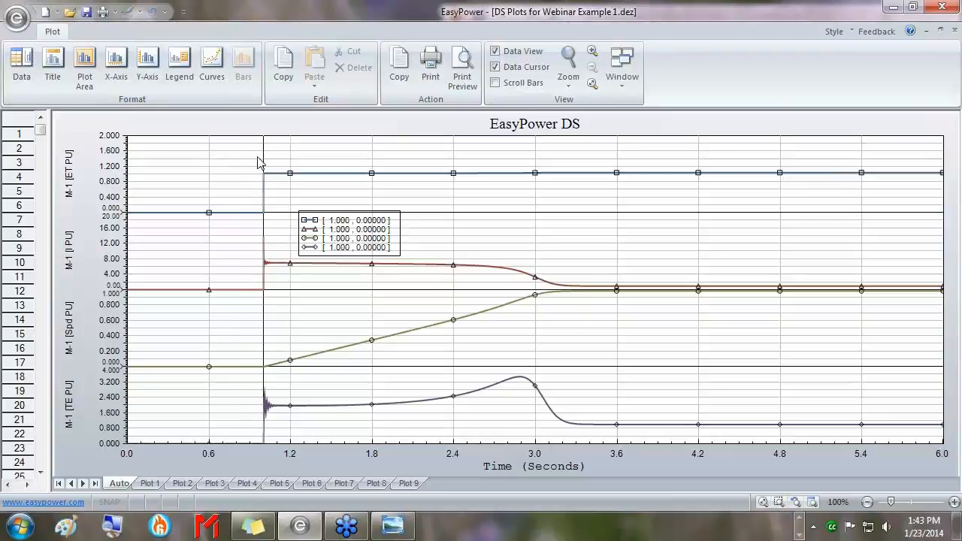
drag(262, 161, 826, 173)
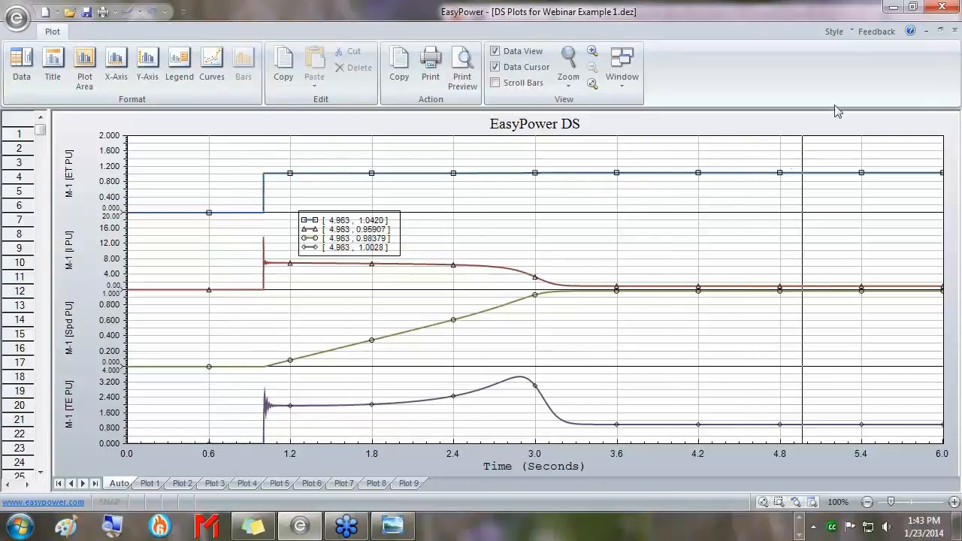
click(939, 31)
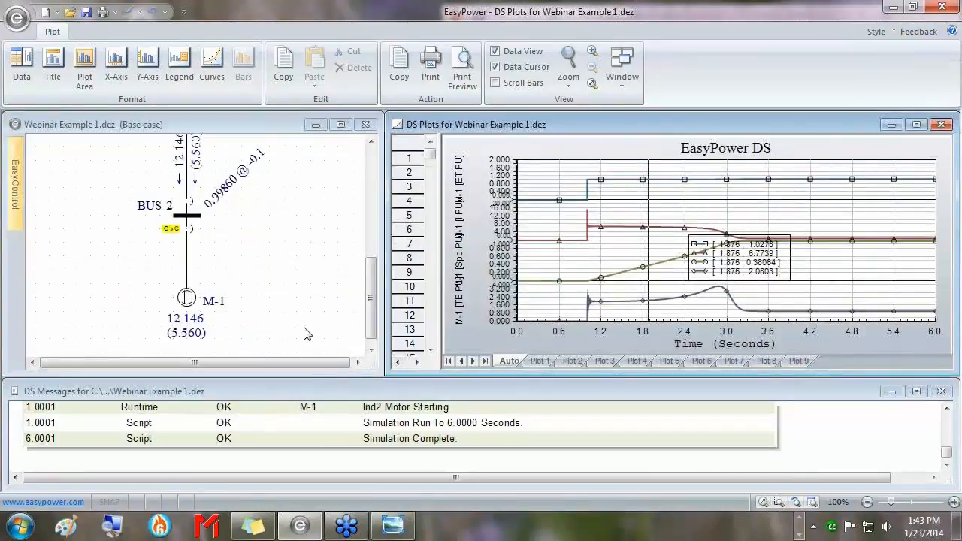
drag(377, 368, 379, 391)
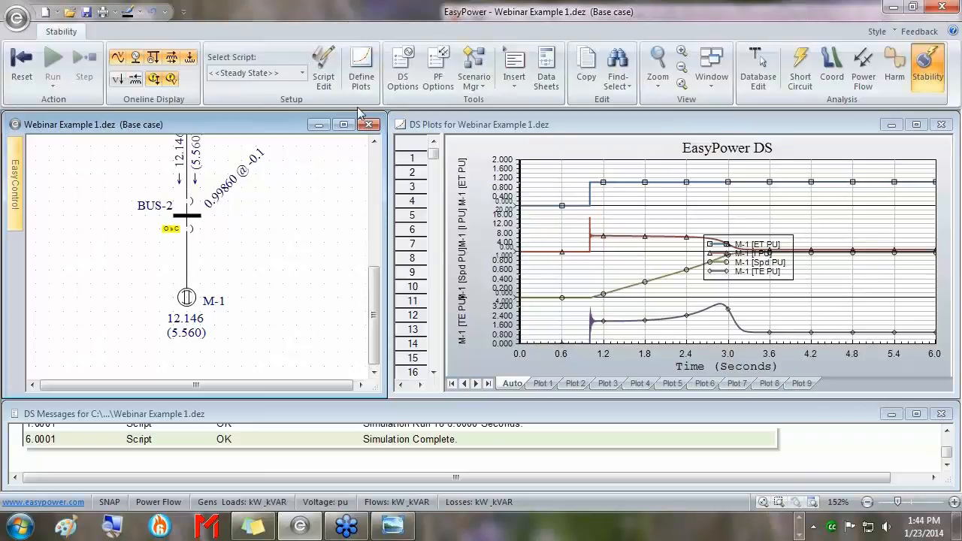
Reset the previous simulation results and accept the plot definitions unchanged.
click(27, 64)
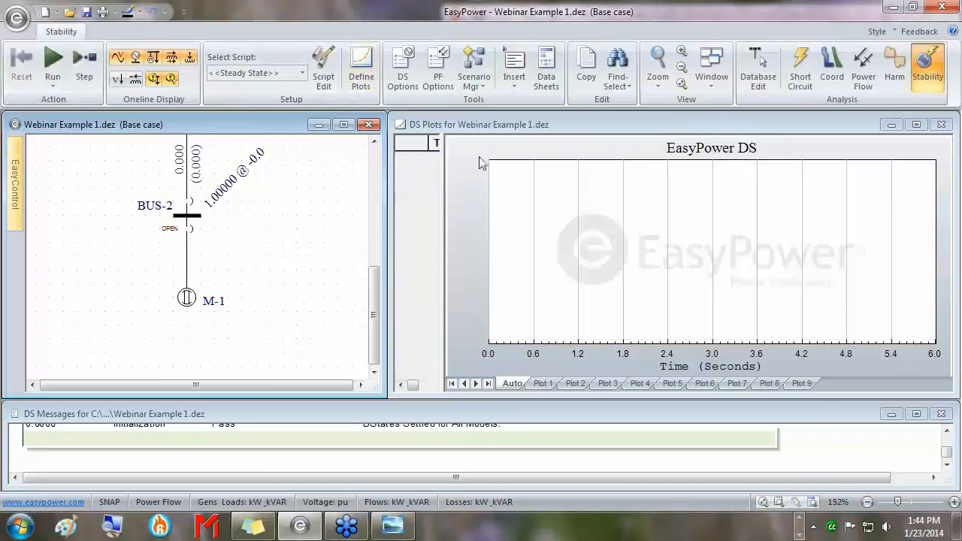
click(360, 75)
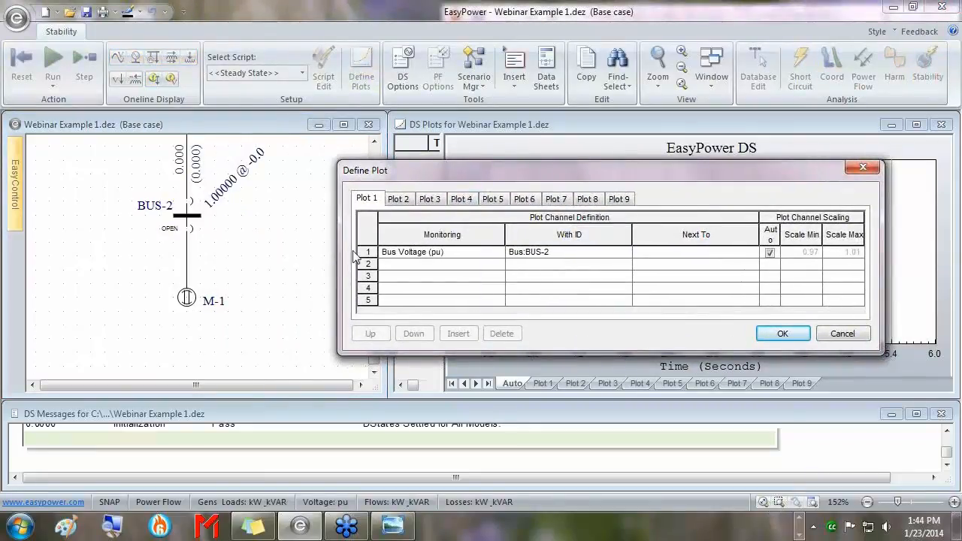
click(782, 334)
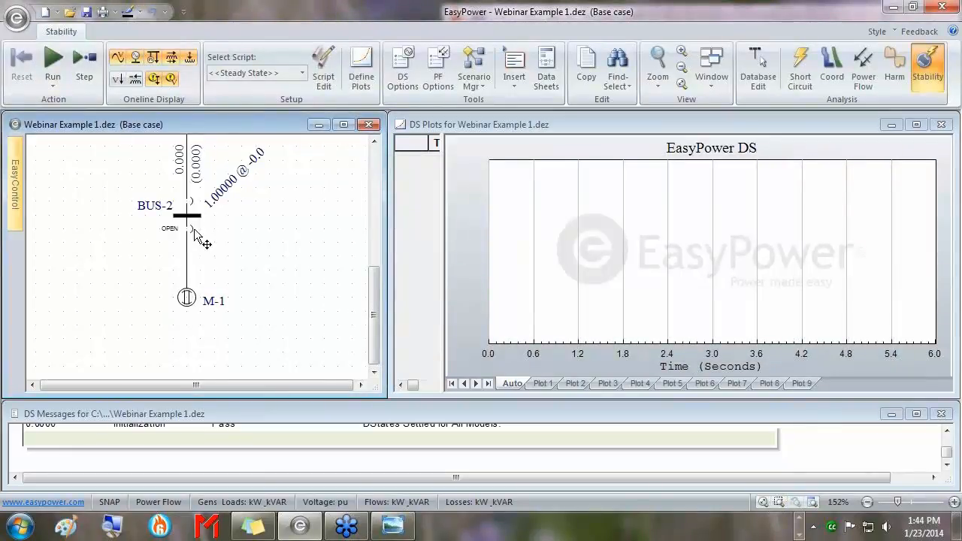
Show Plot 1's BUS-2 voltage curve, placing the time cursor near 3.994 s at about 0.9986 pu.
click(545, 384)
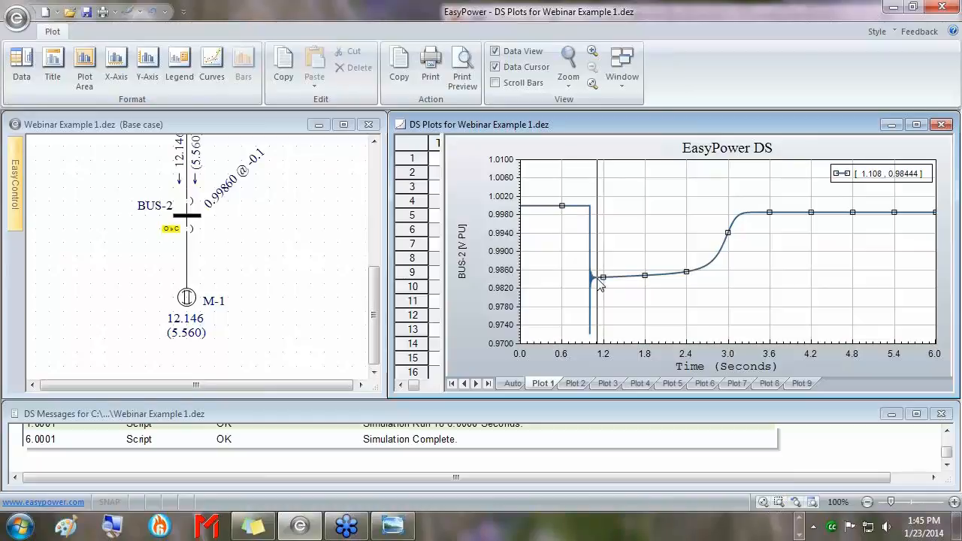
click(797, 225)
click(284, 126)
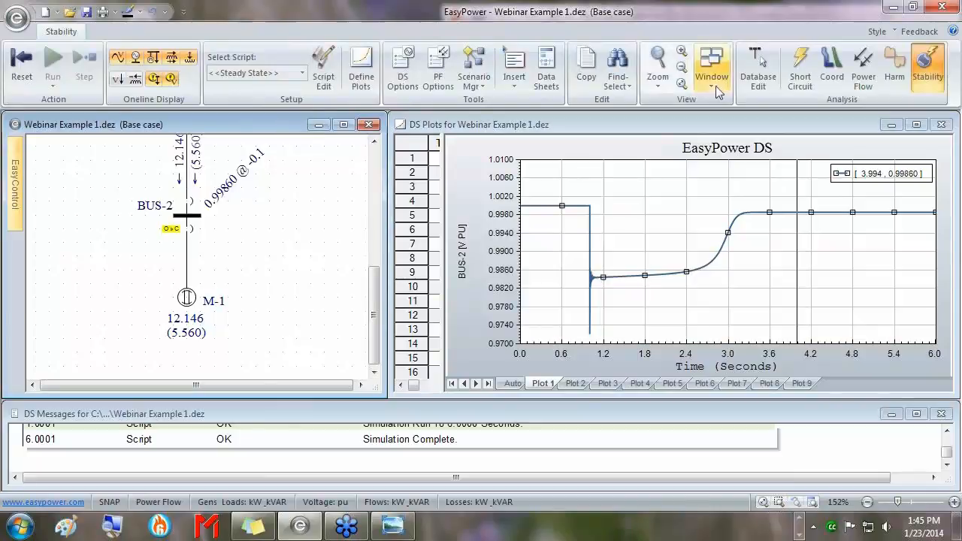
Leave stability mode without keeping temporary changes, then close Webinar Example 1.dez, saving it.
click(755, 72)
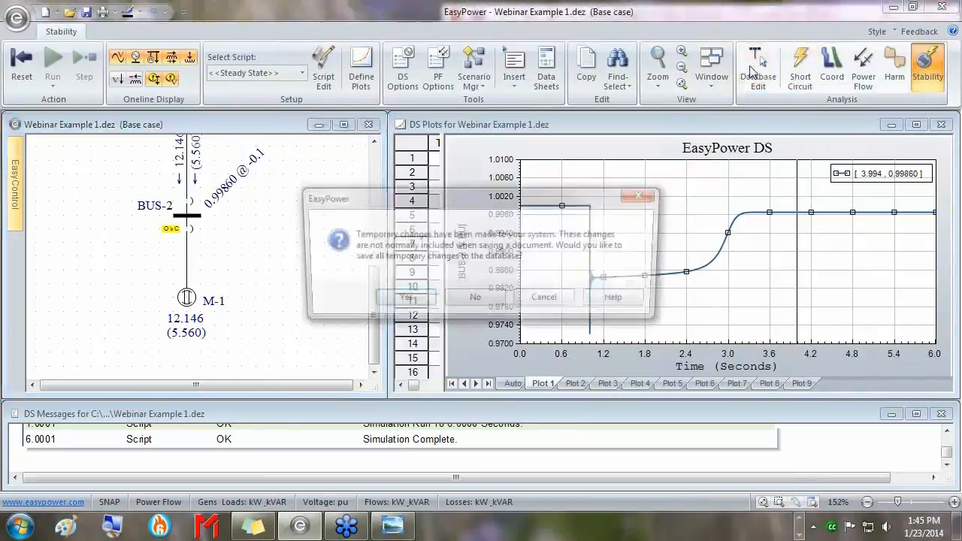
click(468, 299)
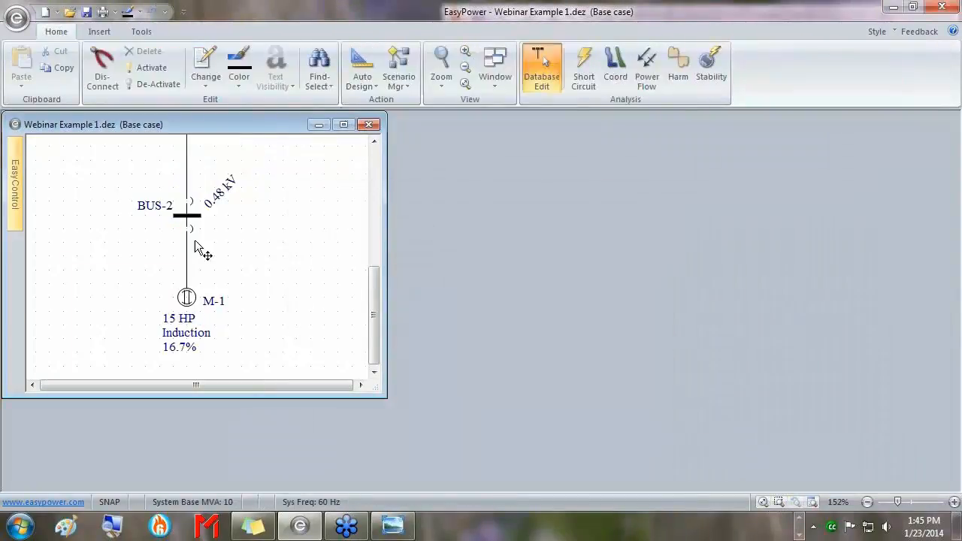
click(368, 126)
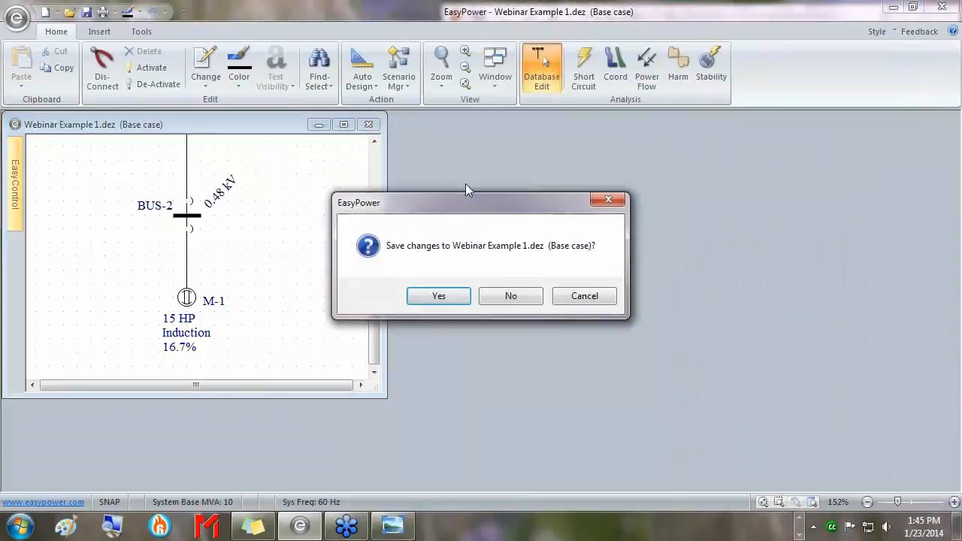
click(444, 301)
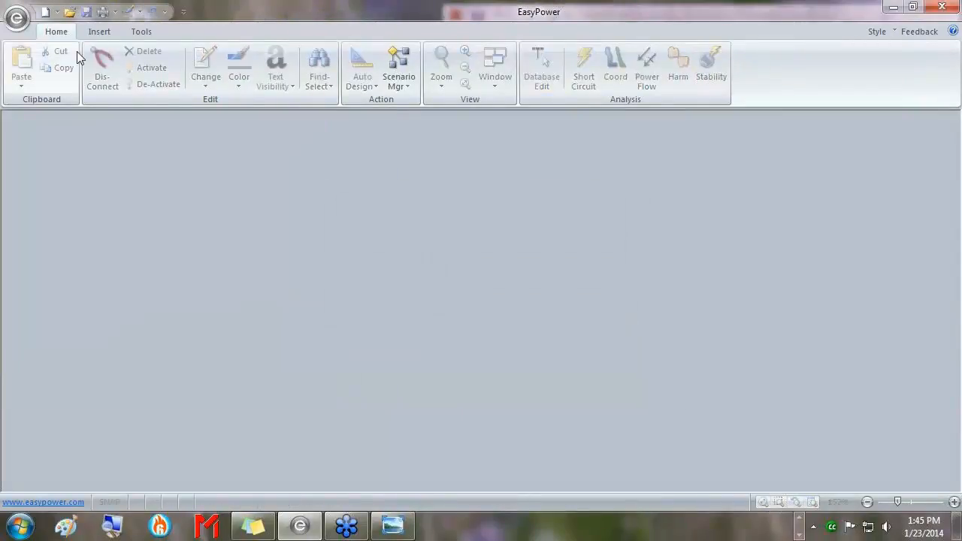
Open DSExample-2.dez from the application menu's Recent Documents list.
click(16, 18)
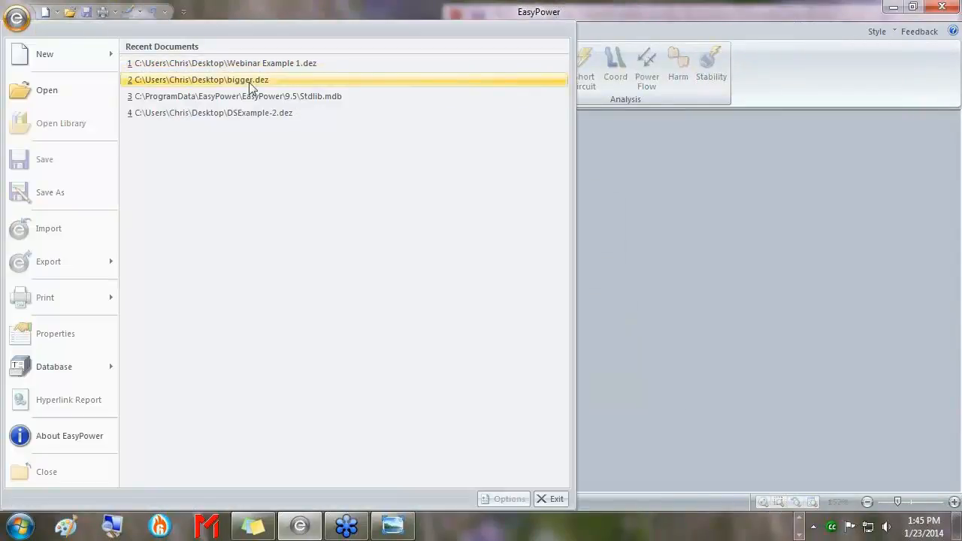
click(253, 113)
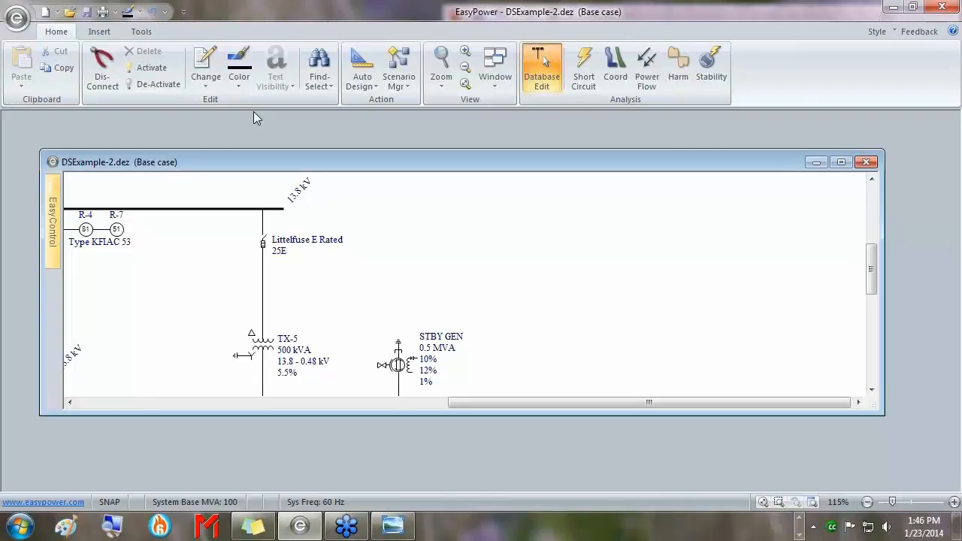
drag(39, 150, 2, 112)
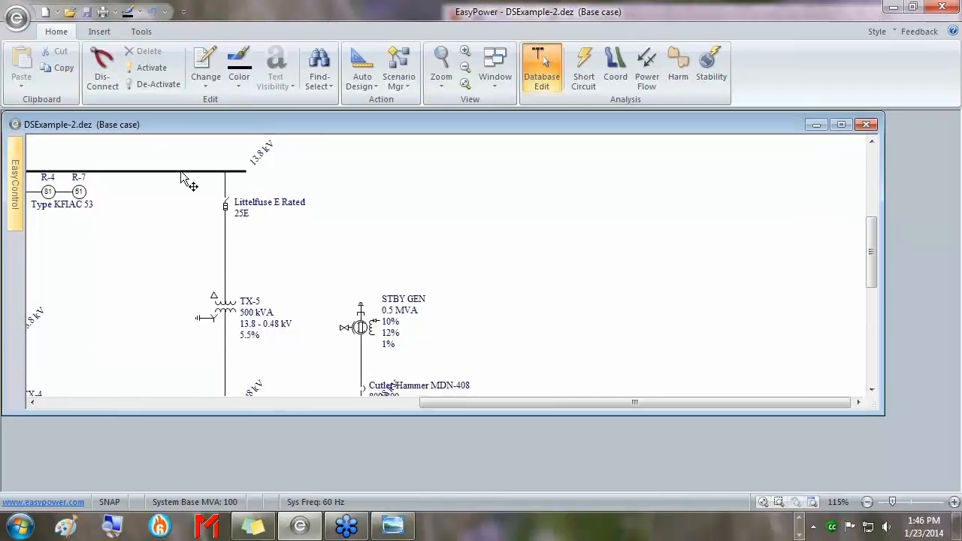
drag(883, 413, 957, 488)
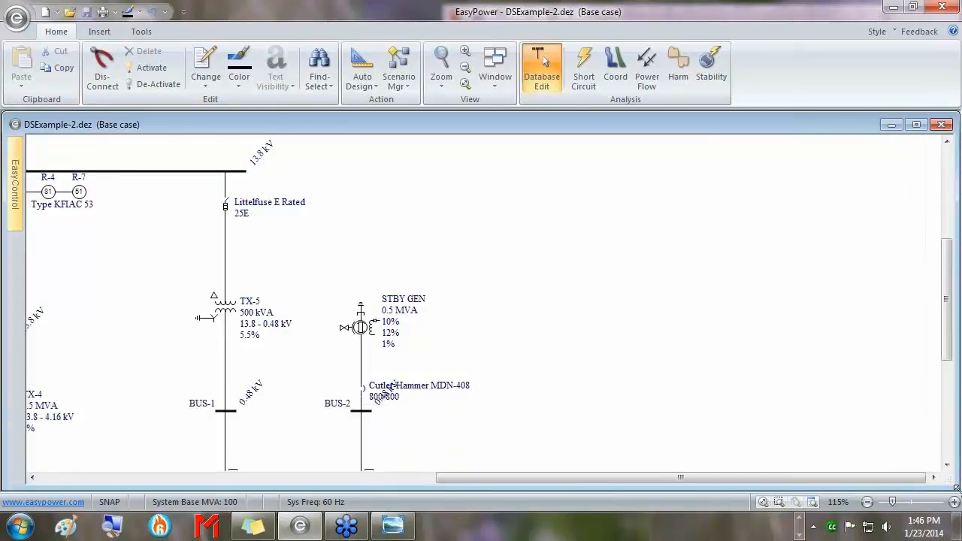
scroll(475, 269, down, 5)
drag(425, 282, 504, 322)
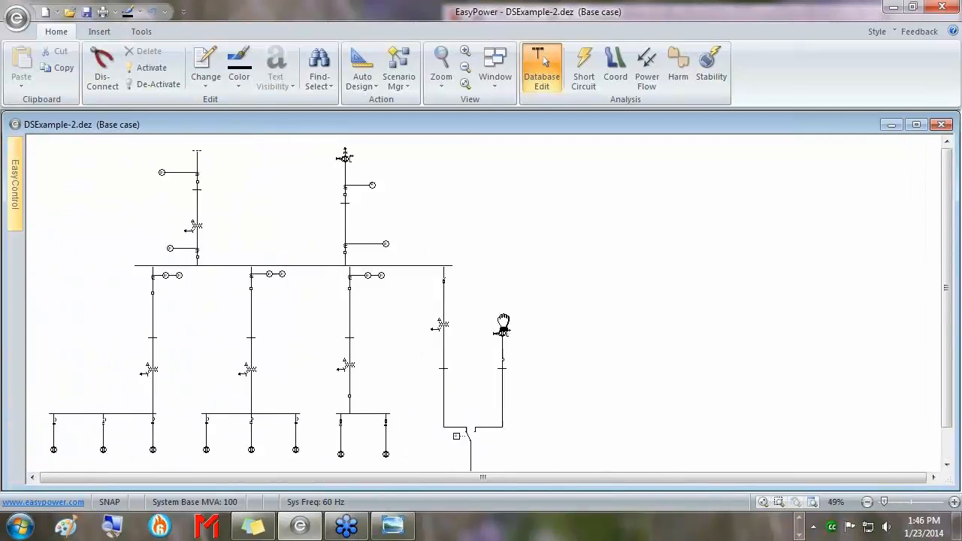
scroll(361, 208, up, 3)
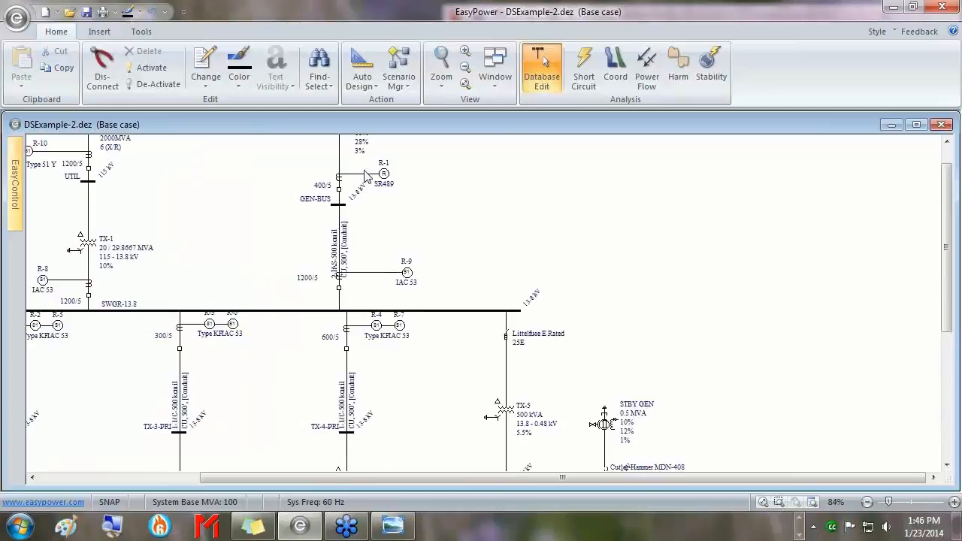
drag(374, 161, 393, 249)
drag(448, 373, 481, 238)
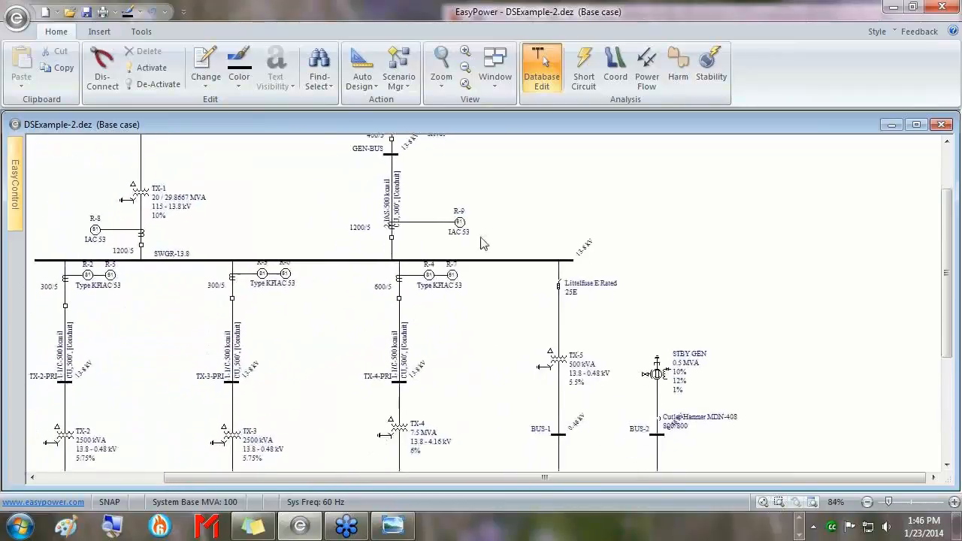
drag(180, 240, 253, 285)
drag(243, 166, 248, 197)
drag(402, 426, 352, 278)
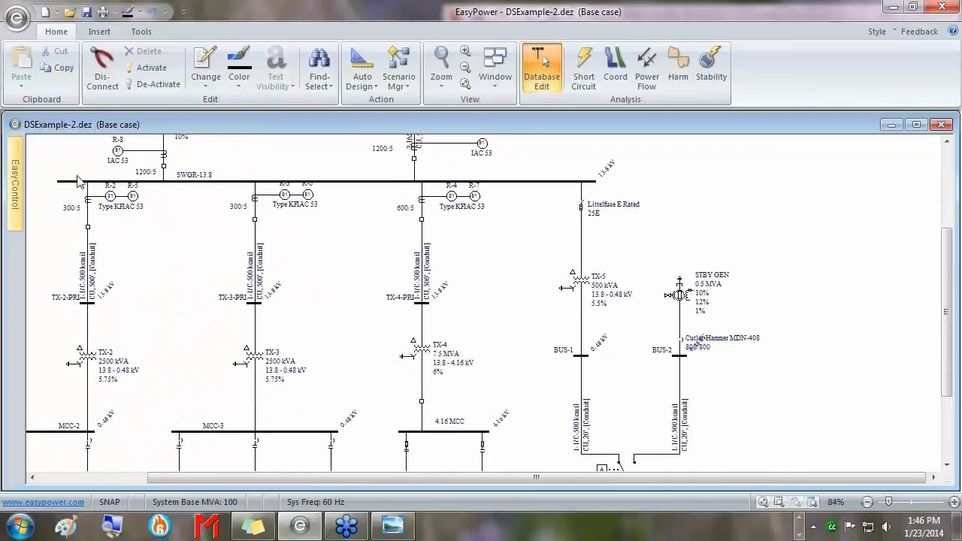
drag(430, 324, 406, 256)
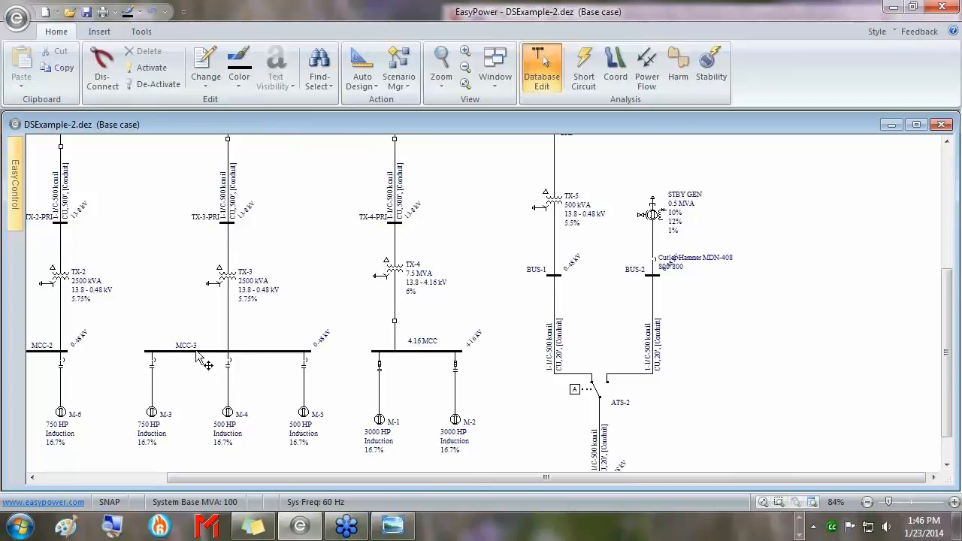
drag(222, 348, 263, 349)
drag(200, 348, 374, 349)
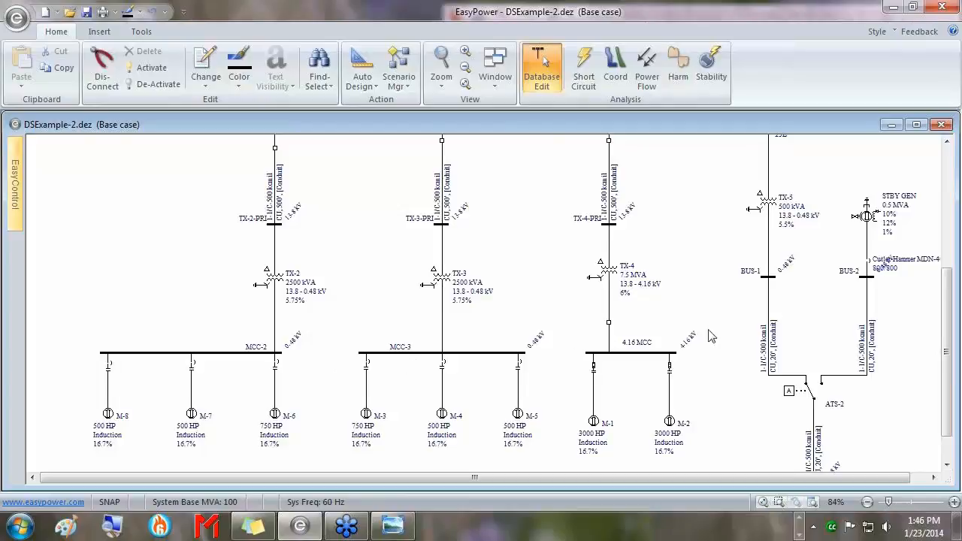
drag(757, 331, 458, 348)
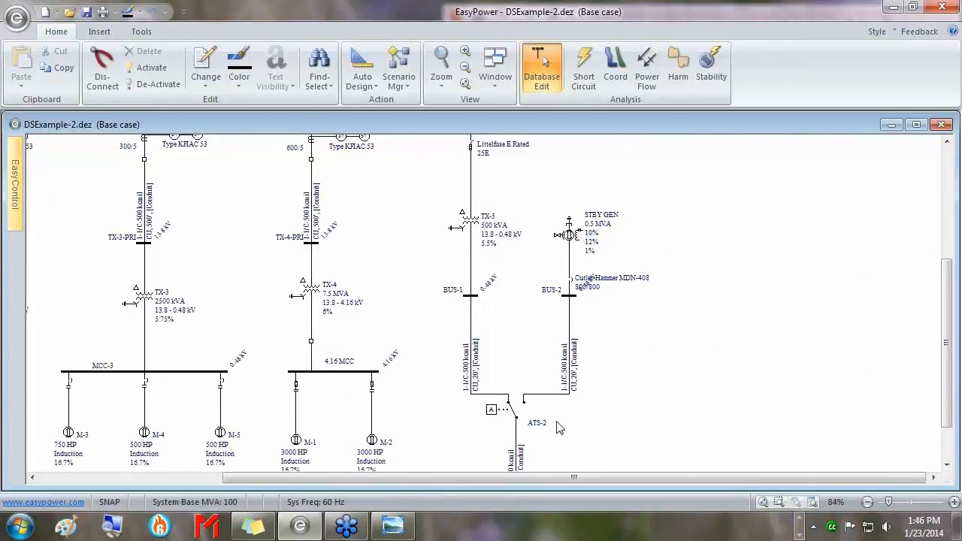
scroll(560, 429, down, 2)
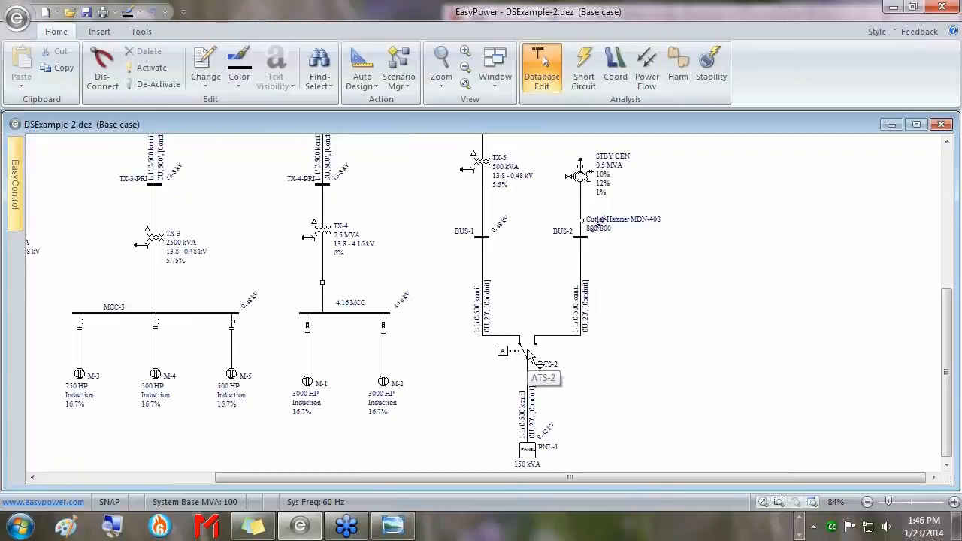
scroll(399, 331, up, 6)
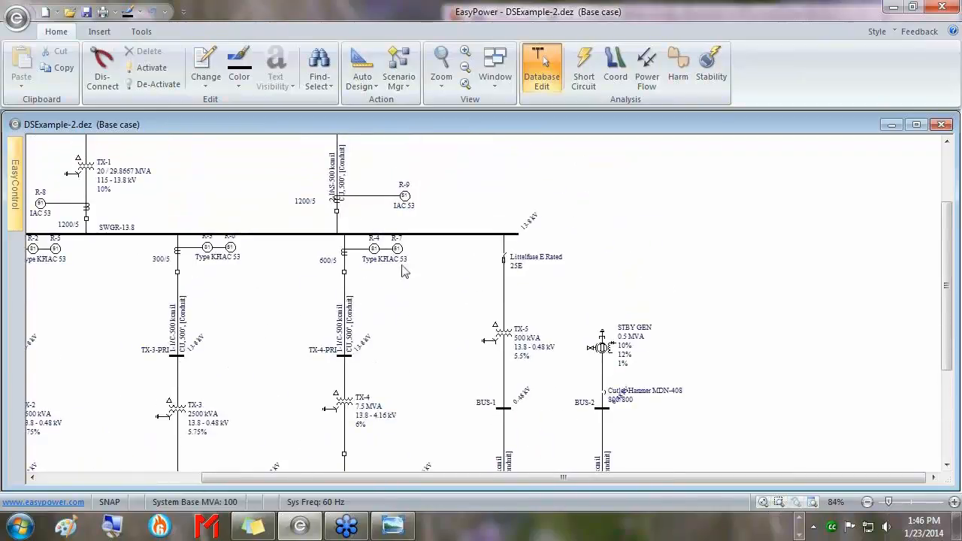
drag(276, 275, 348, 280)
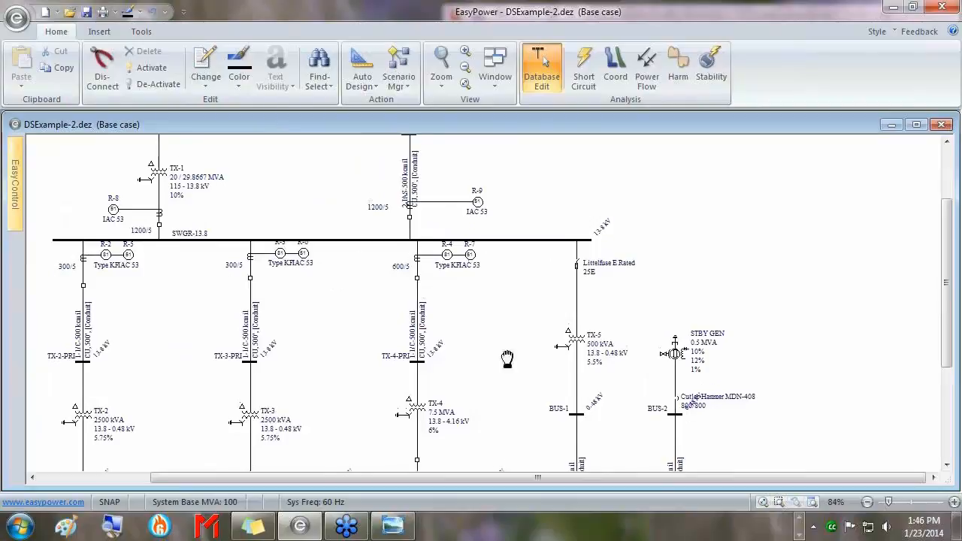
drag(508, 360, 414, 301)
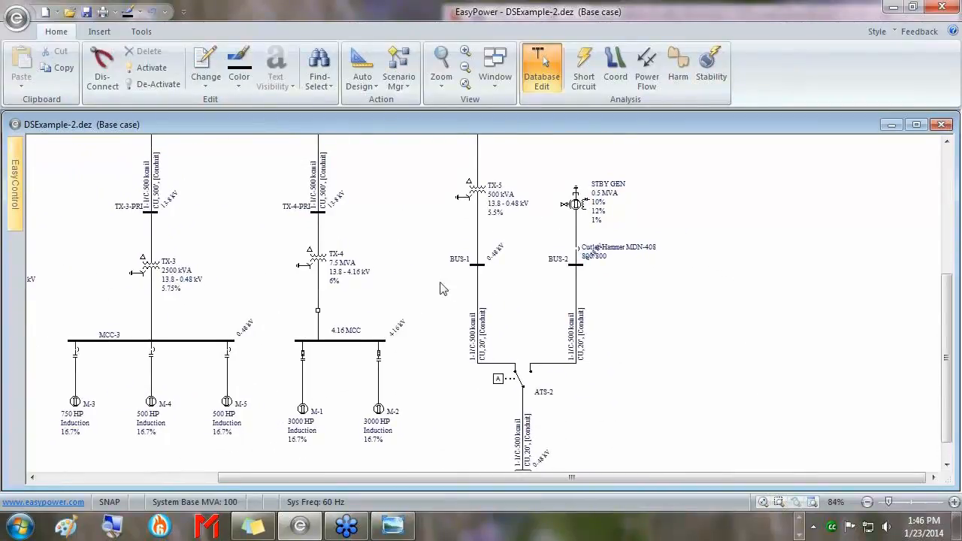
Switch to Stability mode and pan the one-line to 4.16 MCC with motors M-1 and M-2.
click(710, 69)
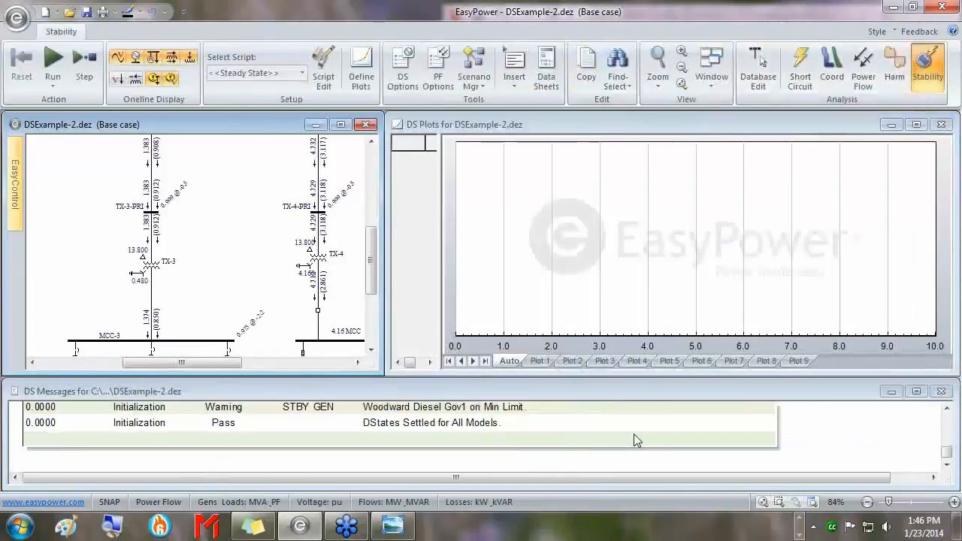
scroll(313, 311, up, 3)
drag(313, 310, 208, 144)
drag(308, 285, 236, 228)
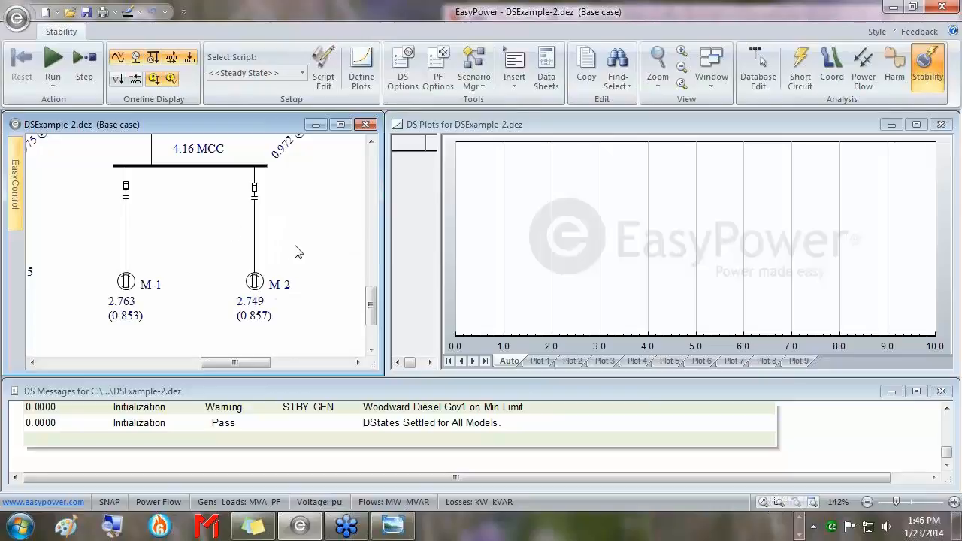
Open M-2's breaker with Resolve PF, then close it to simulate the 6-second motor start.
right_click(254, 191)
click(316, 198)
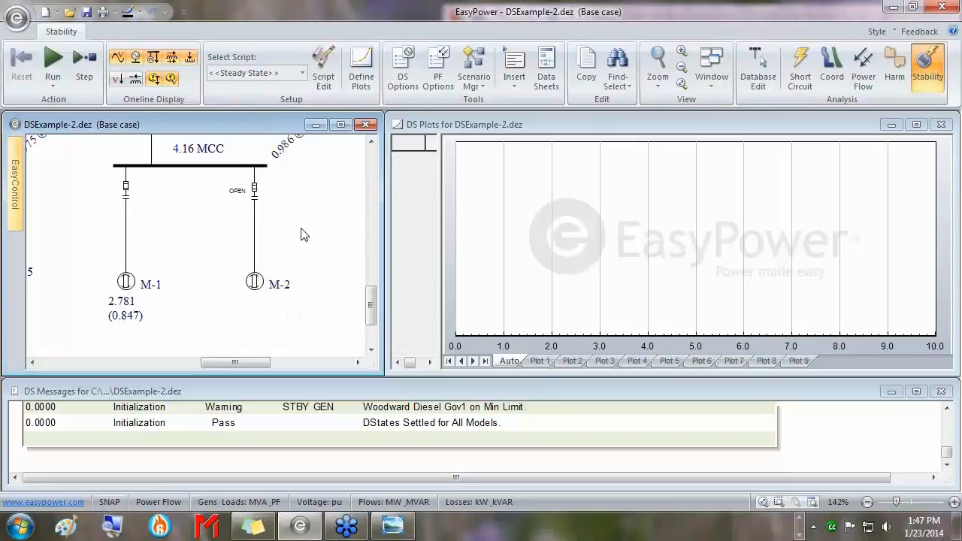
double_click(253, 195)
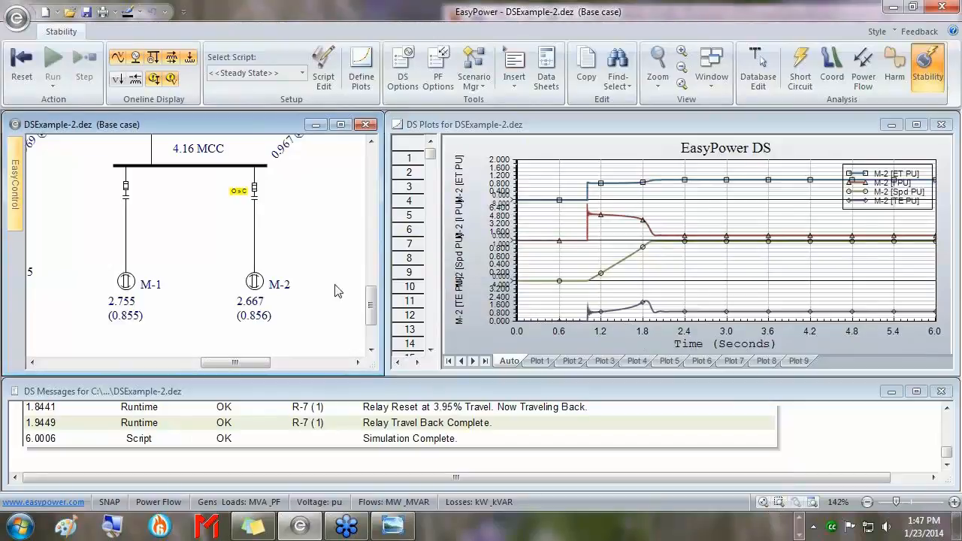
Maximize the M-2 start plots to read the cursor at 4.548 s, then restore them and enlarge DS Messages.
click(922, 125)
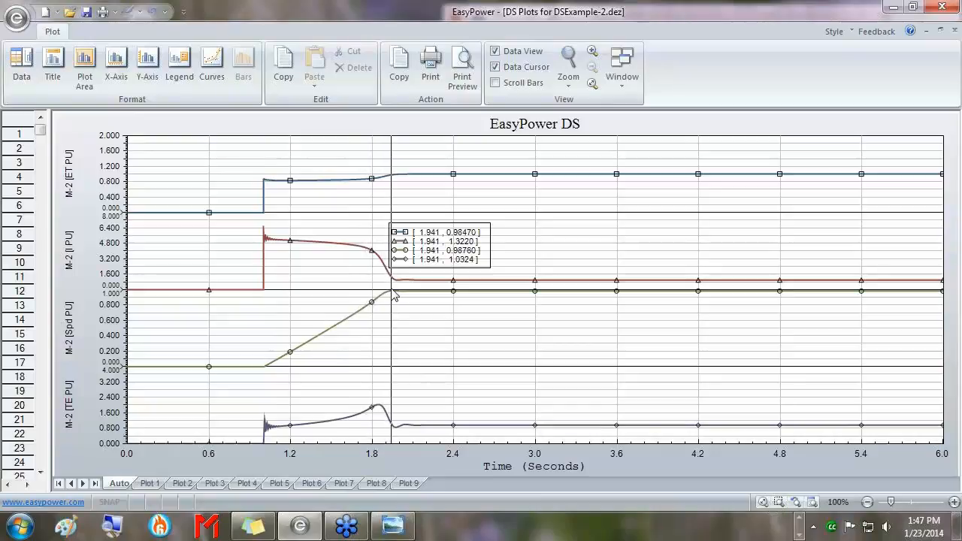
click(941, 31)
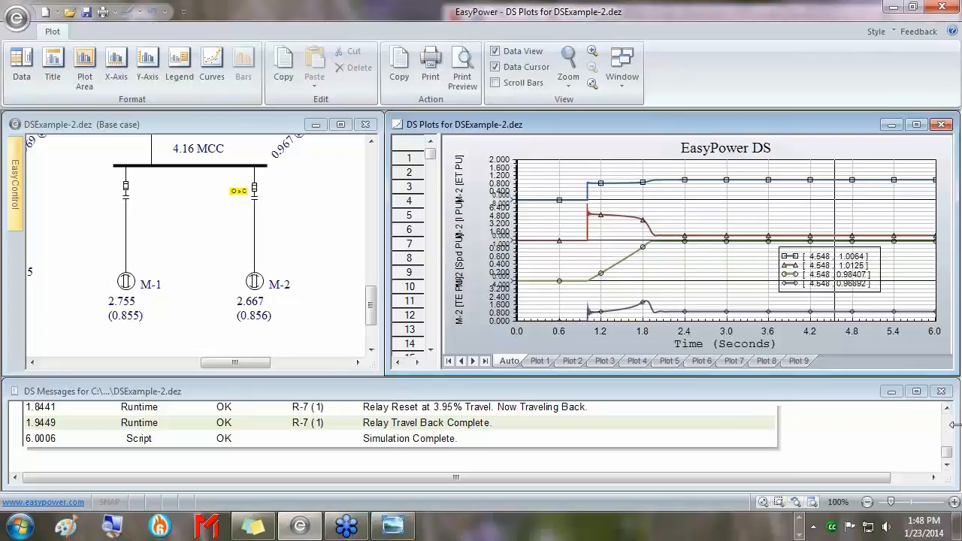
drag(957, 430, 617, 433)
drag(430, 382, 434, 130)
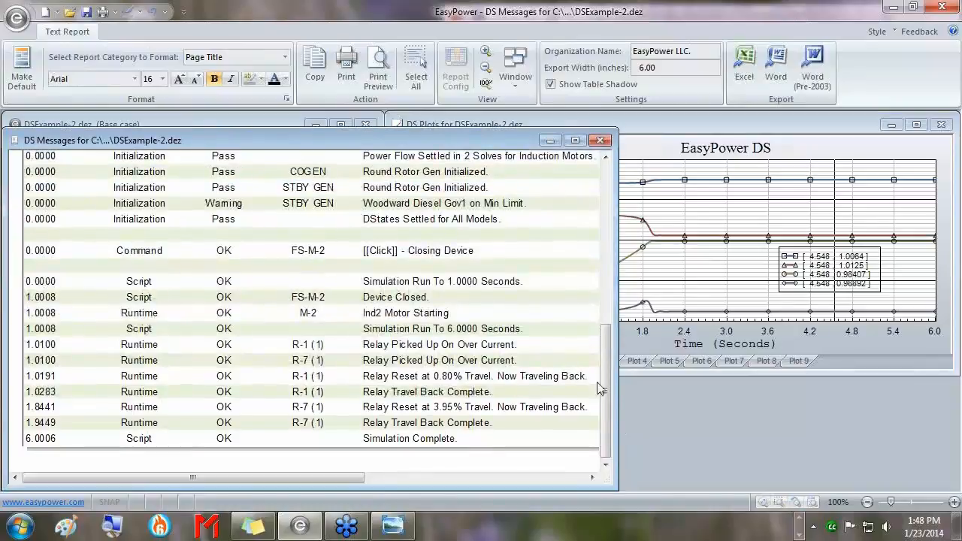
Expand DS Messages to review the R-1/R-7 pickups, then shrink it back down.
drag(611, 388, 695, 390)
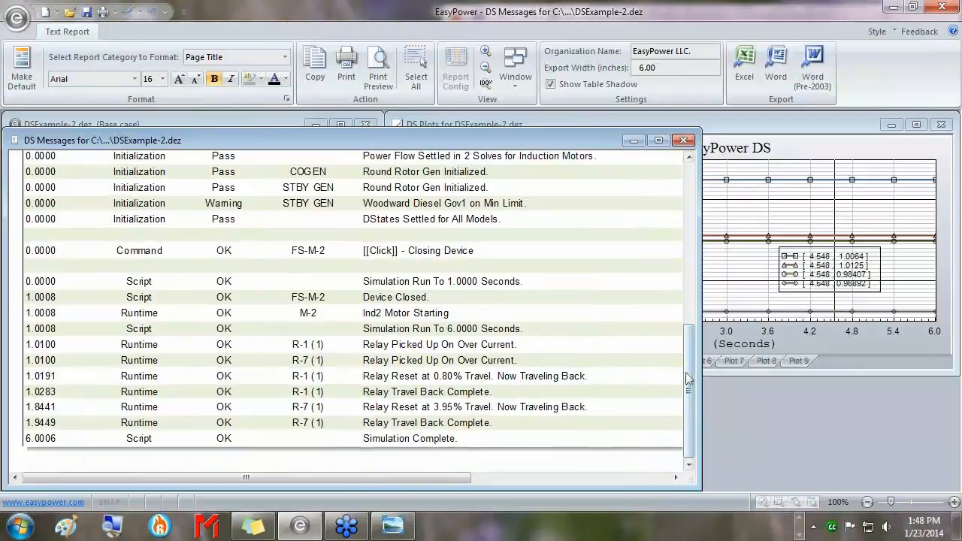
drag(690, 380, 692, 319)
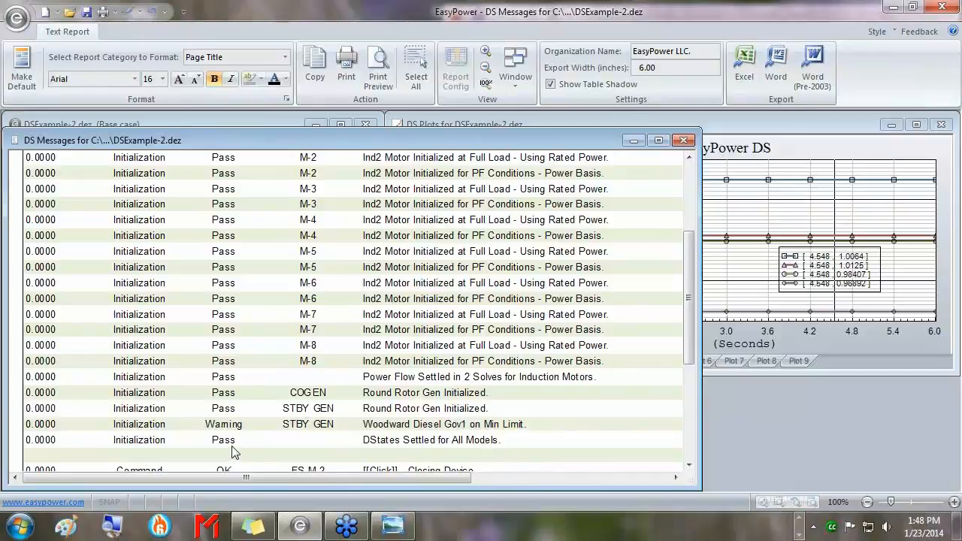
drag(685, 263, 687, 357)
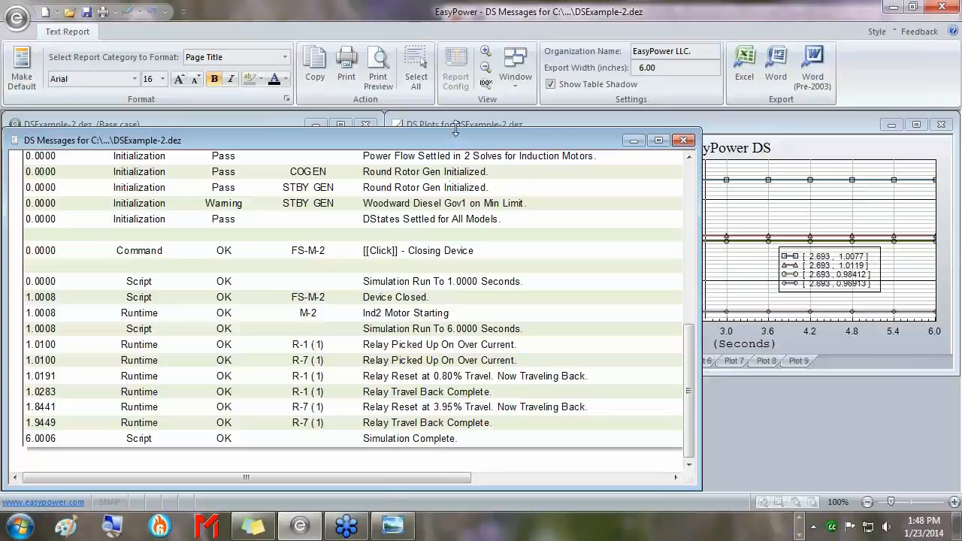
drag(455, 133, 460, 119)
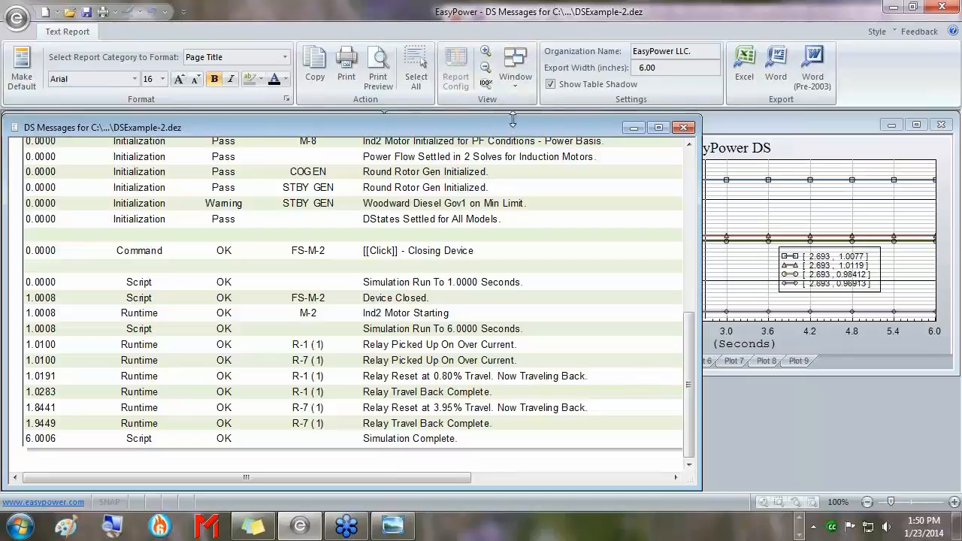
drag(512, 117, 532, 384)
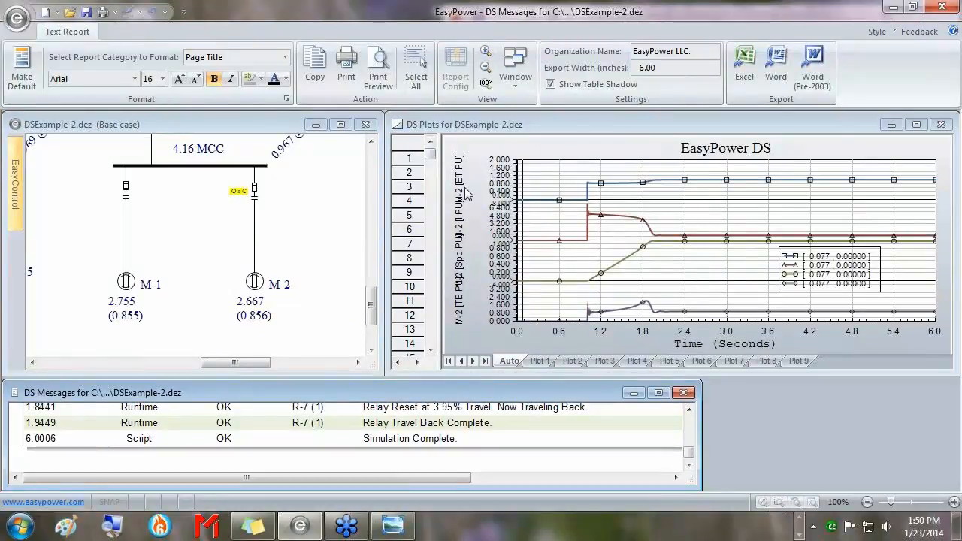
Re-tile the Stability windows, make the one-line window wider and shorter, and show Plot 1.
key(space)
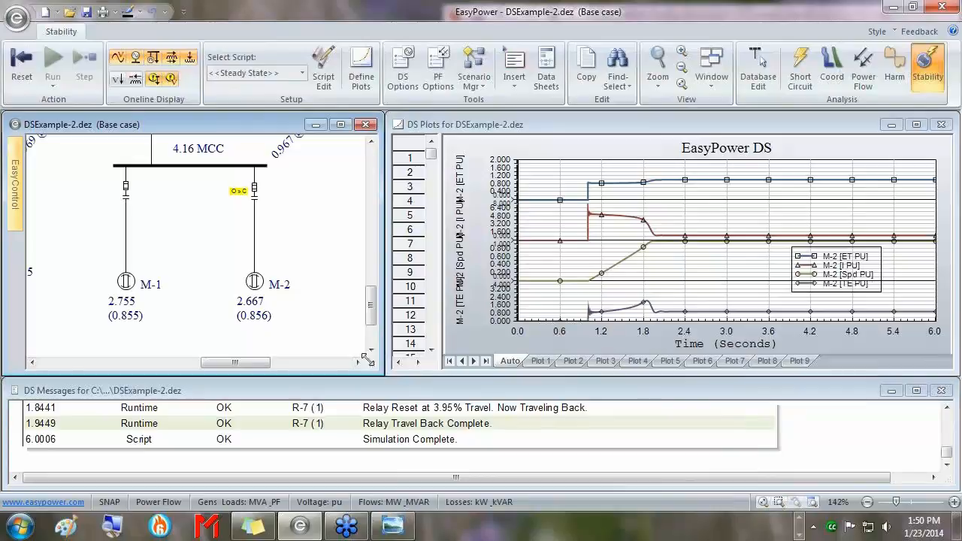
mouse_move(369, 368)
mouse_down()
mouse_move(423, 353)
mouse_move(421, 296)
mouse_move(330, 320)
mouse_move(331, 406)
mouse_move(353, 361)
mouse_move(354, 331)
mouse_move(383, 374)
mouse_up()
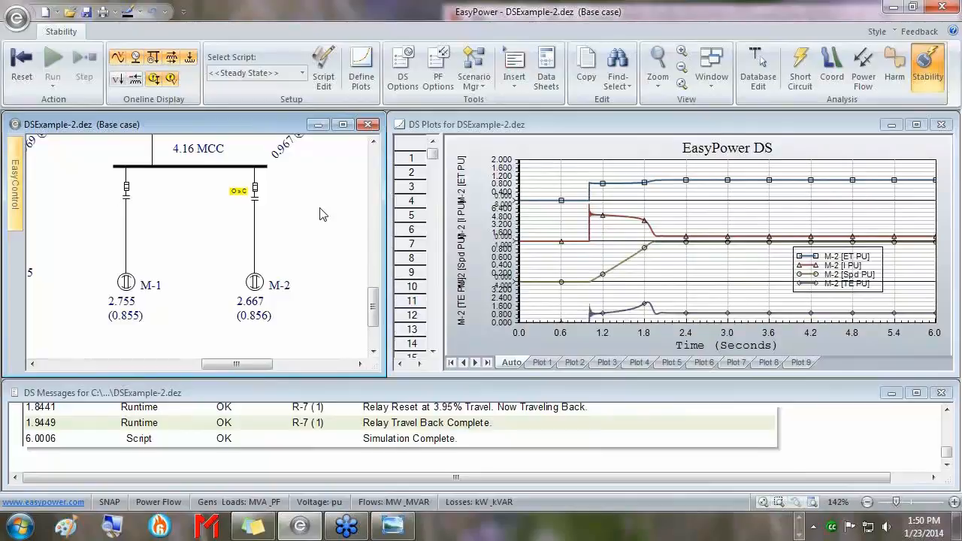
drag(269, 368, 203, 370)
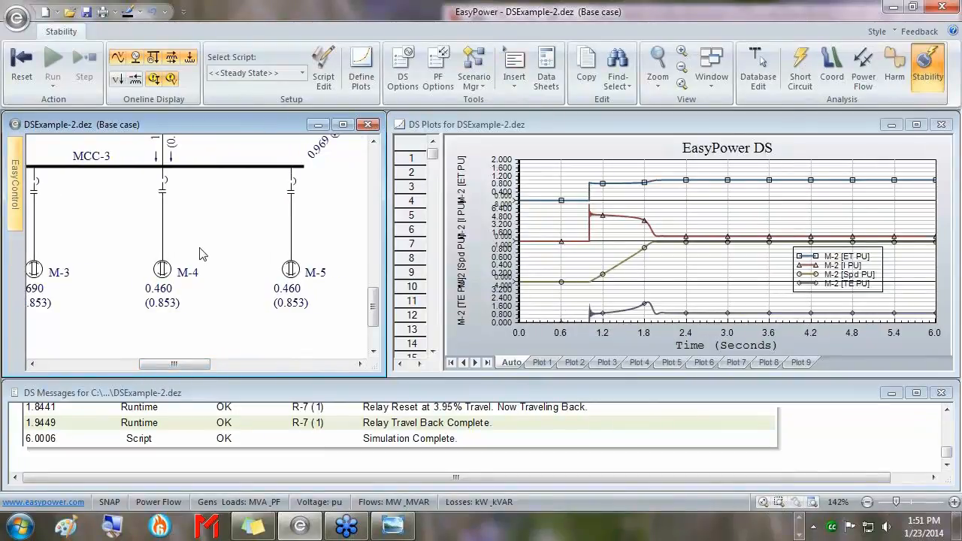
click(547, 364)
Show Plot 3's MCC-3 and M-4 curves with a cursor near 1.041 s, in a taller pane.
click(575, 364)
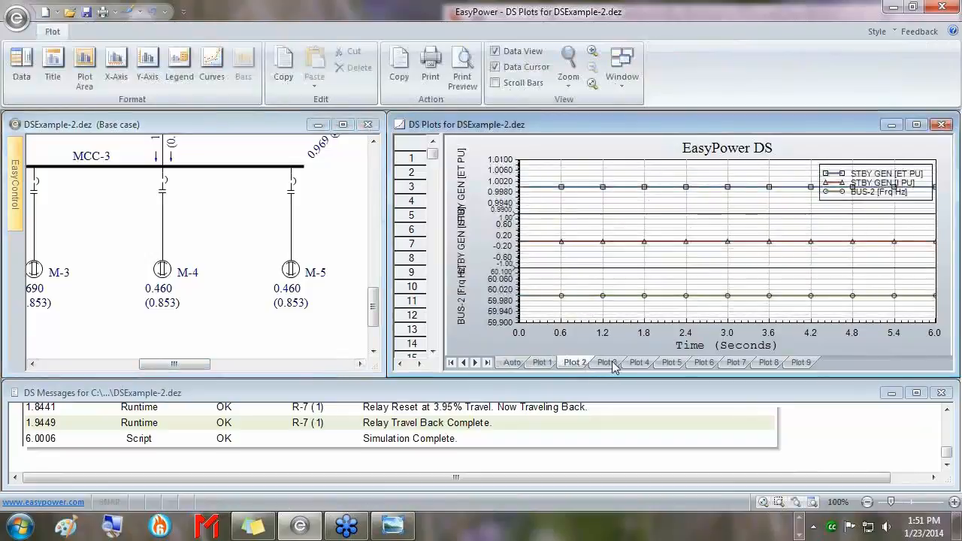
click(608, 364)
click(765, 284)
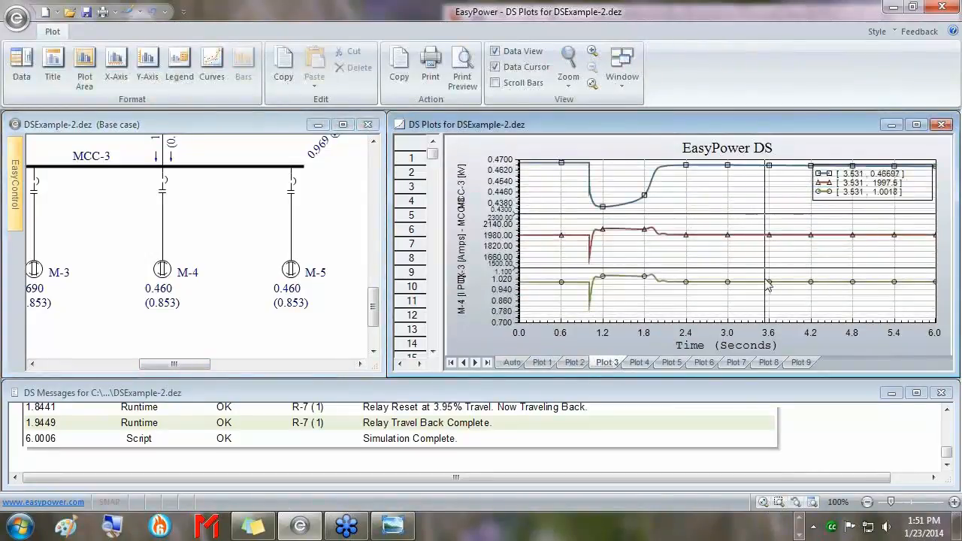
drag(191, 366, 186, 369)
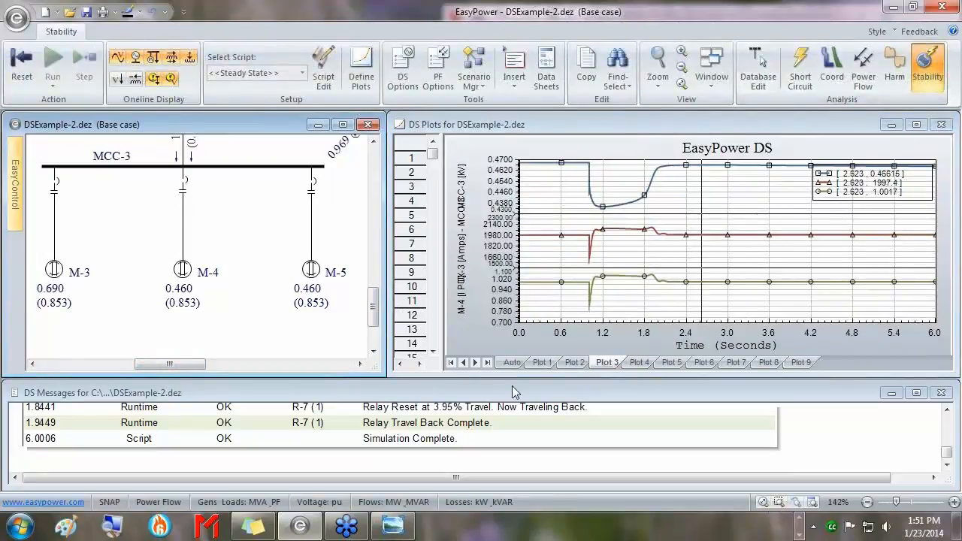
drag(385, 380, 383, 463)
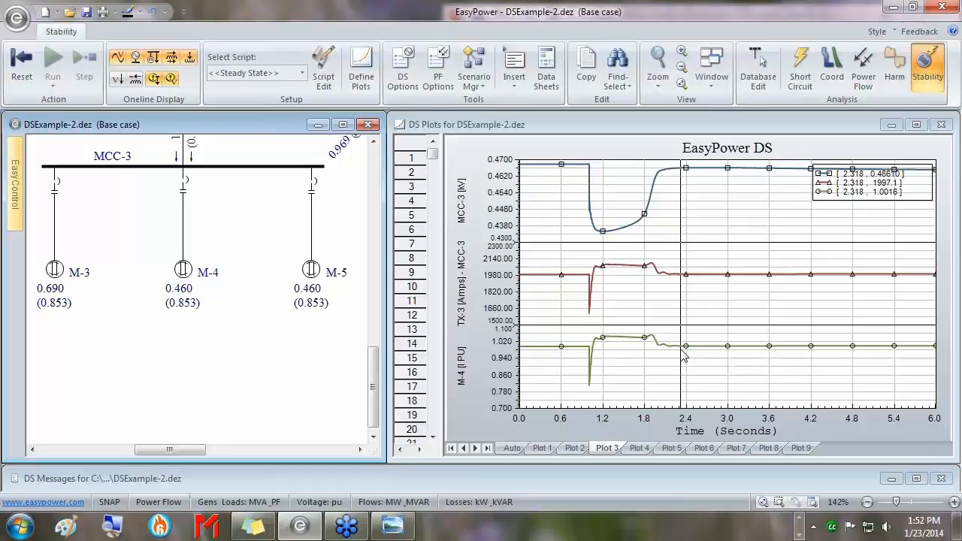
Move Plot 3's time cursor to 1.876 s, reading 0.4517 kV, 2100.9 A and 1.0536 pu.
drag(683, 356, 652, 338)
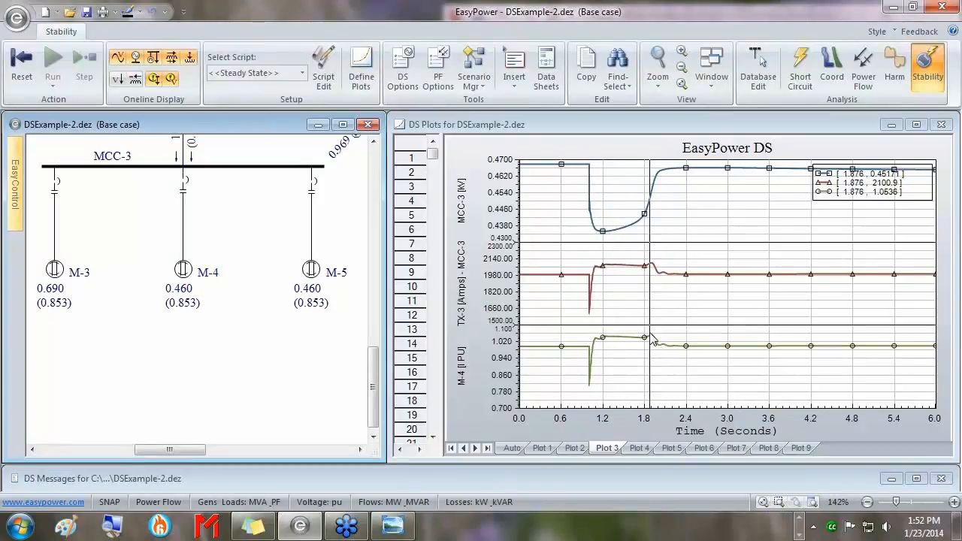